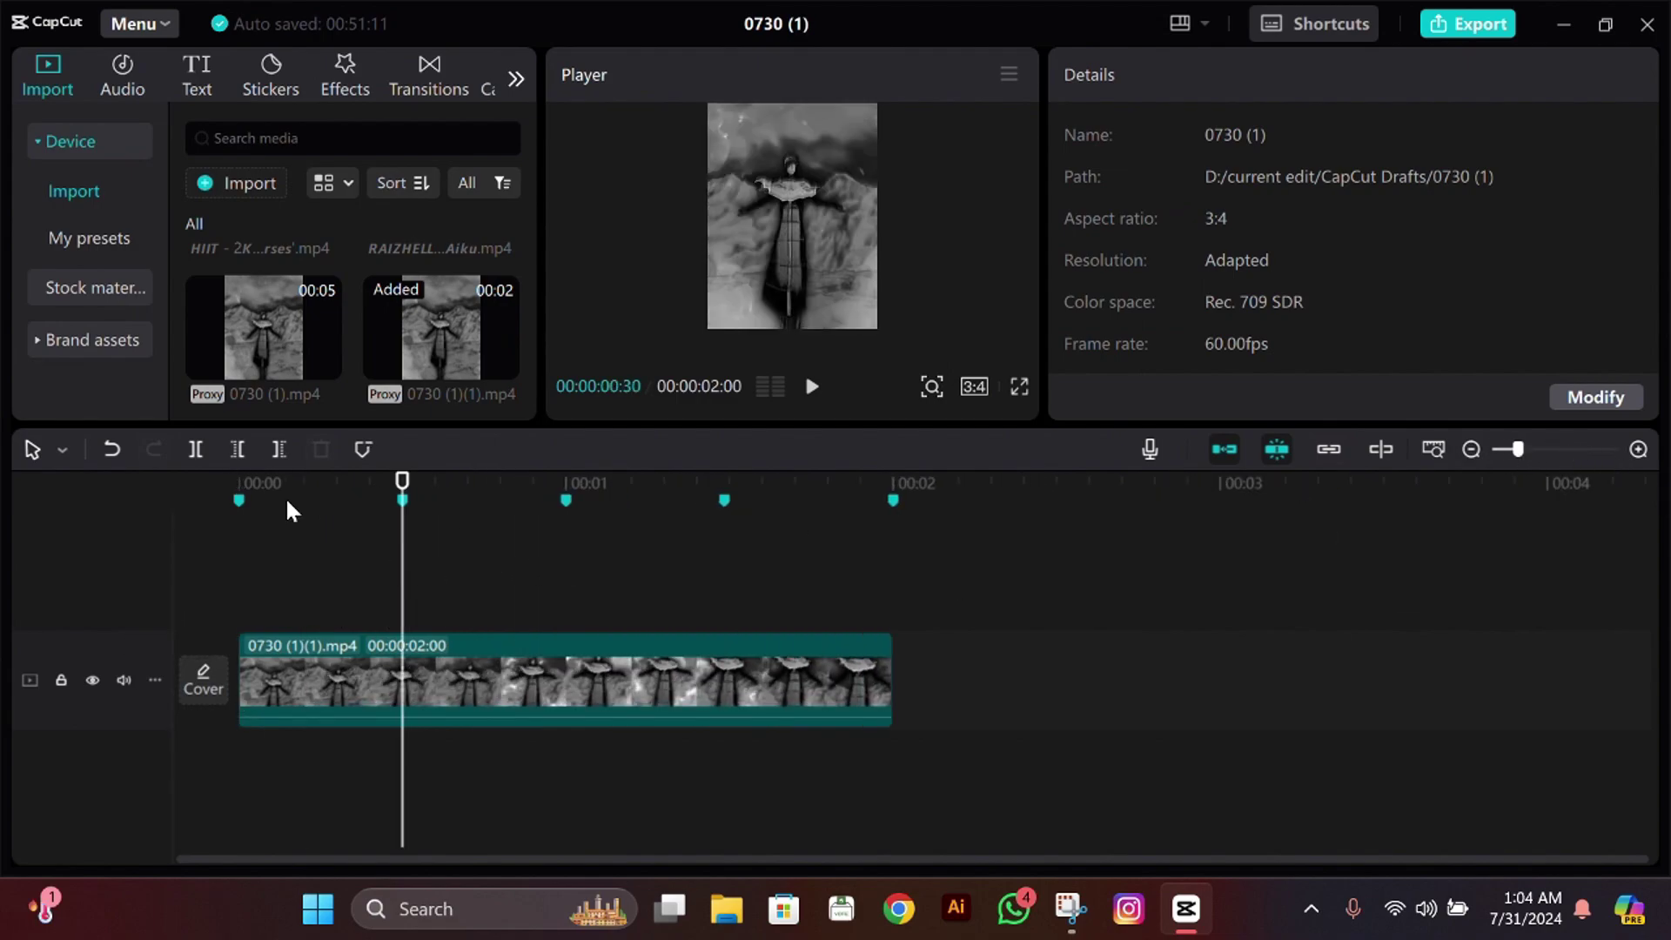
Step: Add the Negative video effect above the clip, starting at frame 25, five frames before the second marker
{"action": "left_click", "coordinate": [1532, 450]}
{"action": "key", "text": "Left"}
{"action": "key", "text": "Left"}
{"action": "key", "text": "Left"}
{"action": "key", "text": "Left"}
{"action": "key", "text": "Left"}
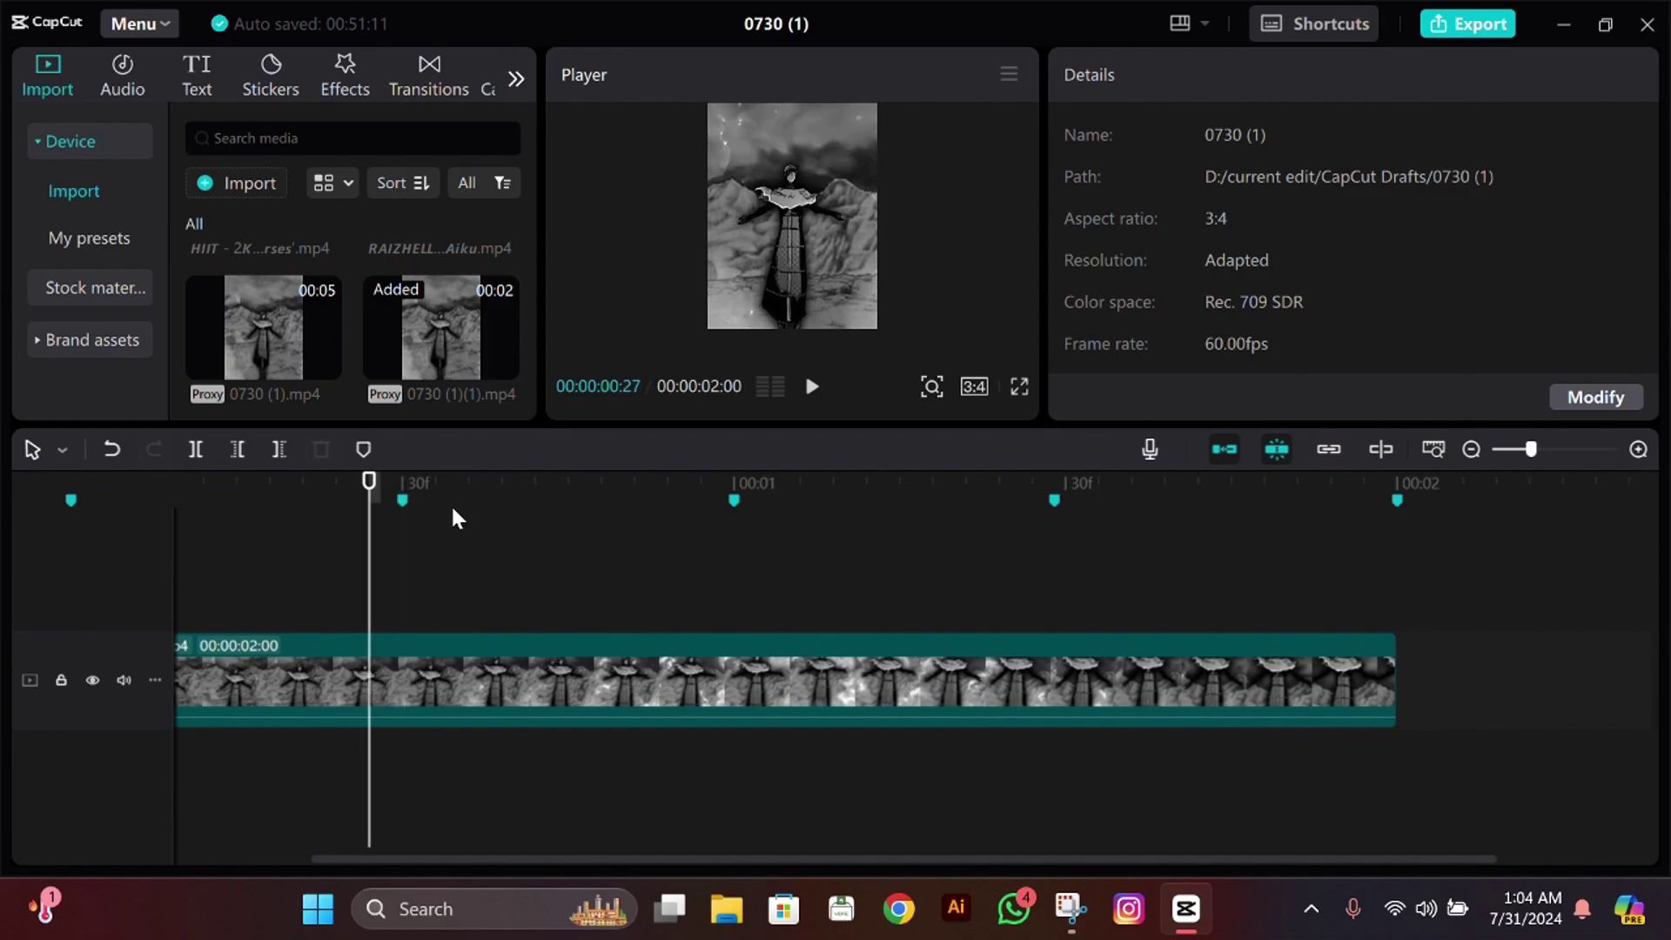
{"action": "left_click", "coordinate": [347, 77]}
{"action": "scroll", "coordinate": [383, 287], "scroll_direction": "up", "scroll_amount": 2}
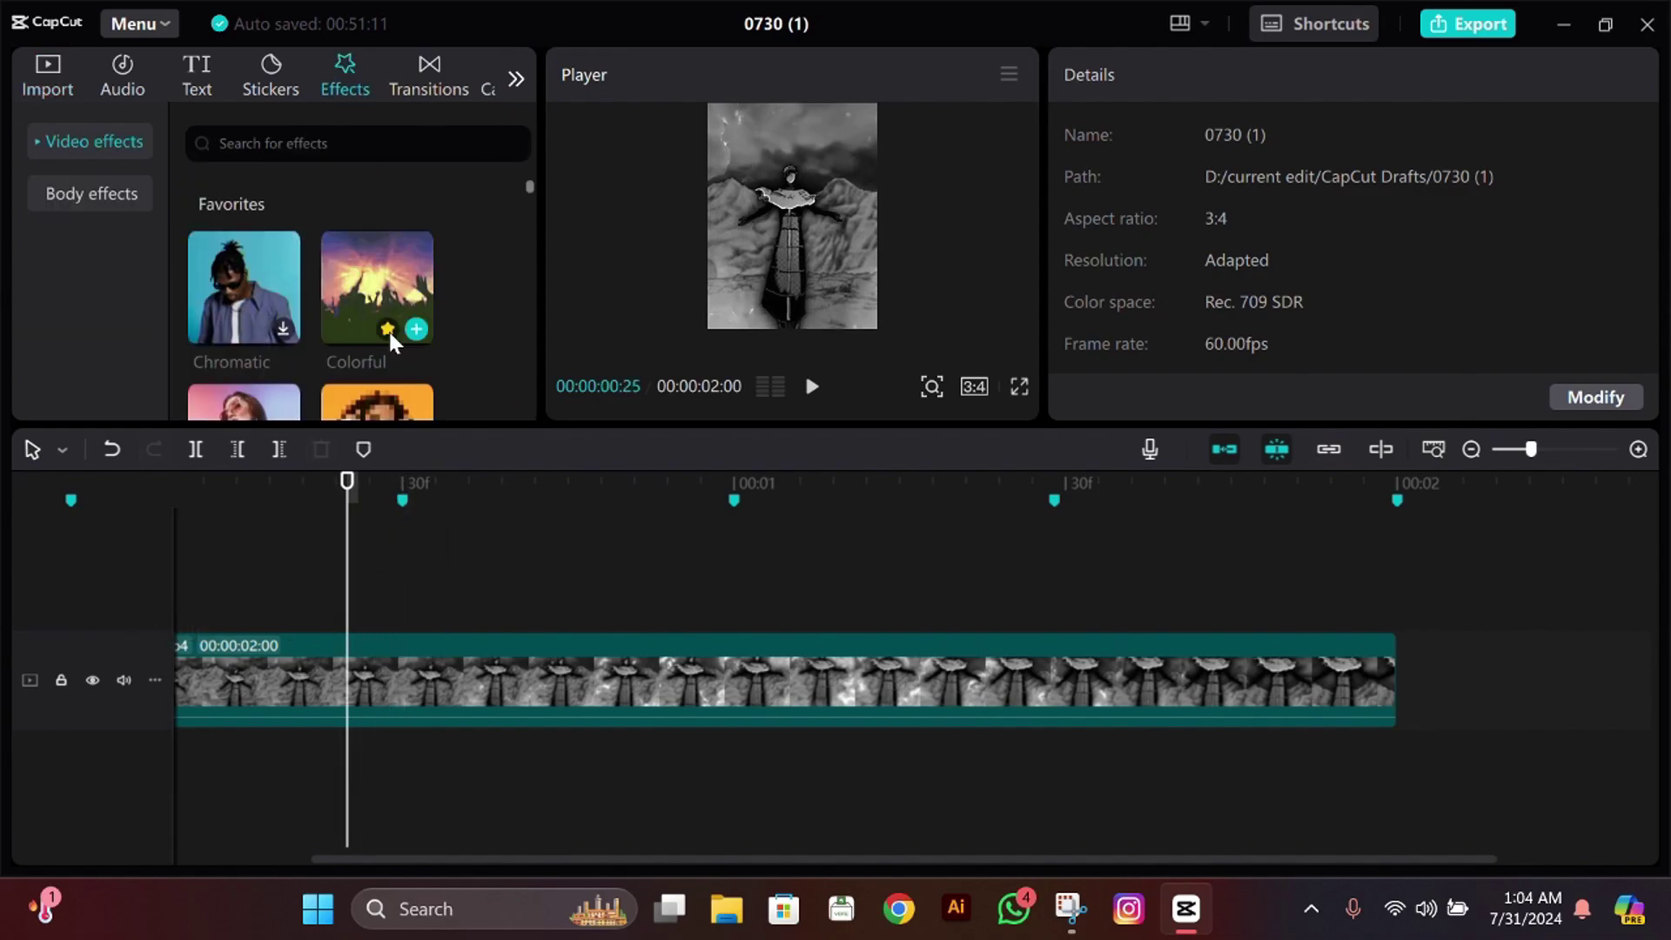
{"action": "scroll", "coordinate": [320, 335], "scroll_direction": "down", "scroll_amount": 2}
{"action": "mouse_move", "coordinate": [290, 228]}
{"action": "left_click_drag", "start_coordinate": [259, 216], "coordinate": [348, 552]}
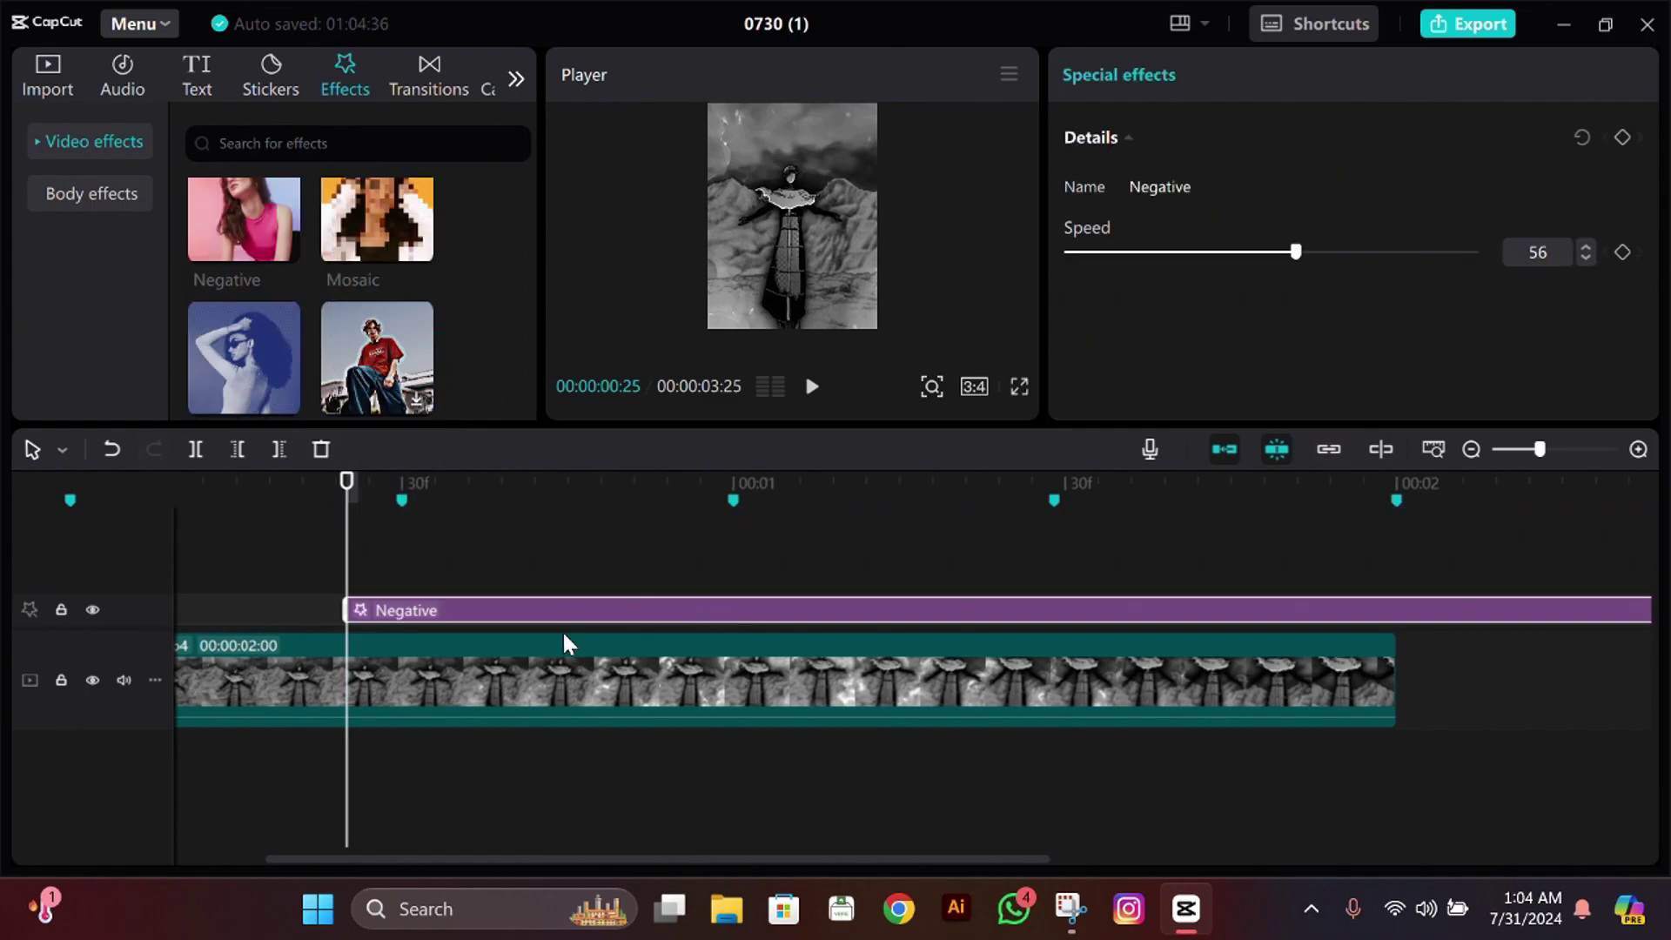
Step: Set the Negative effect's Speed to 100 and trim its end to frame 33
{"action": "key", "text": "Right"}
{"action": "key", "text": "Right"}
{"action": "key", "text": "Right"}
{"action": "key", "text": "Right"}
{"action": "key", "text": "Right"}
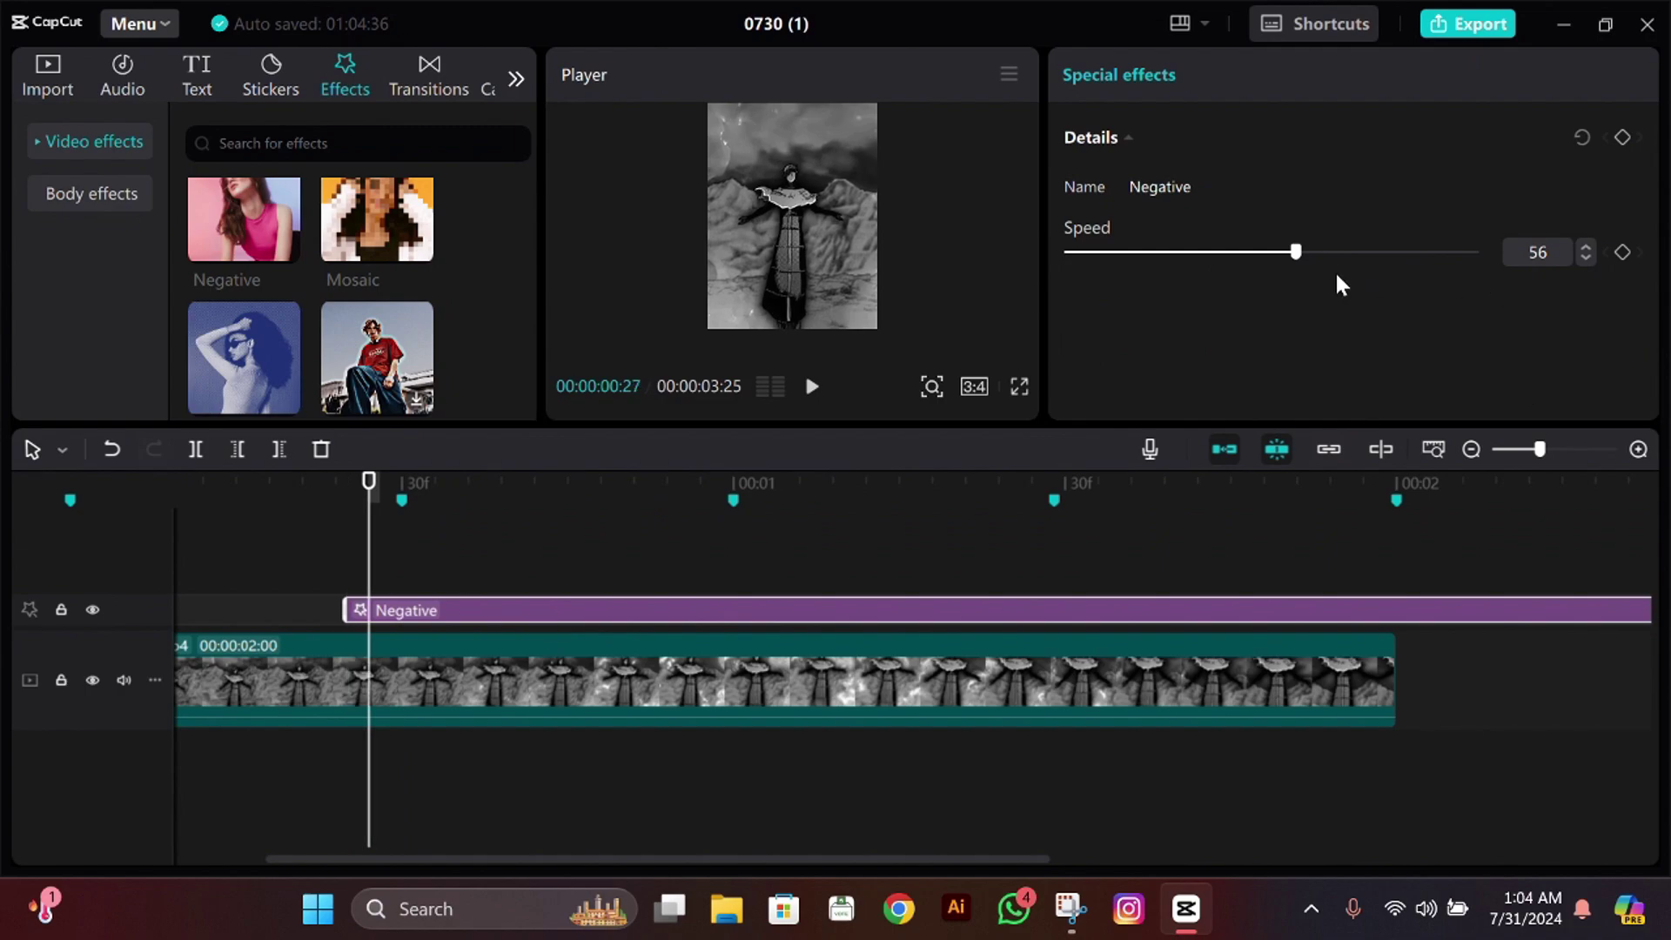
{"action": "key", "text": "Right"}
{"action": "key", "text": "Right"}
{"action": "key", "text": "Right"}
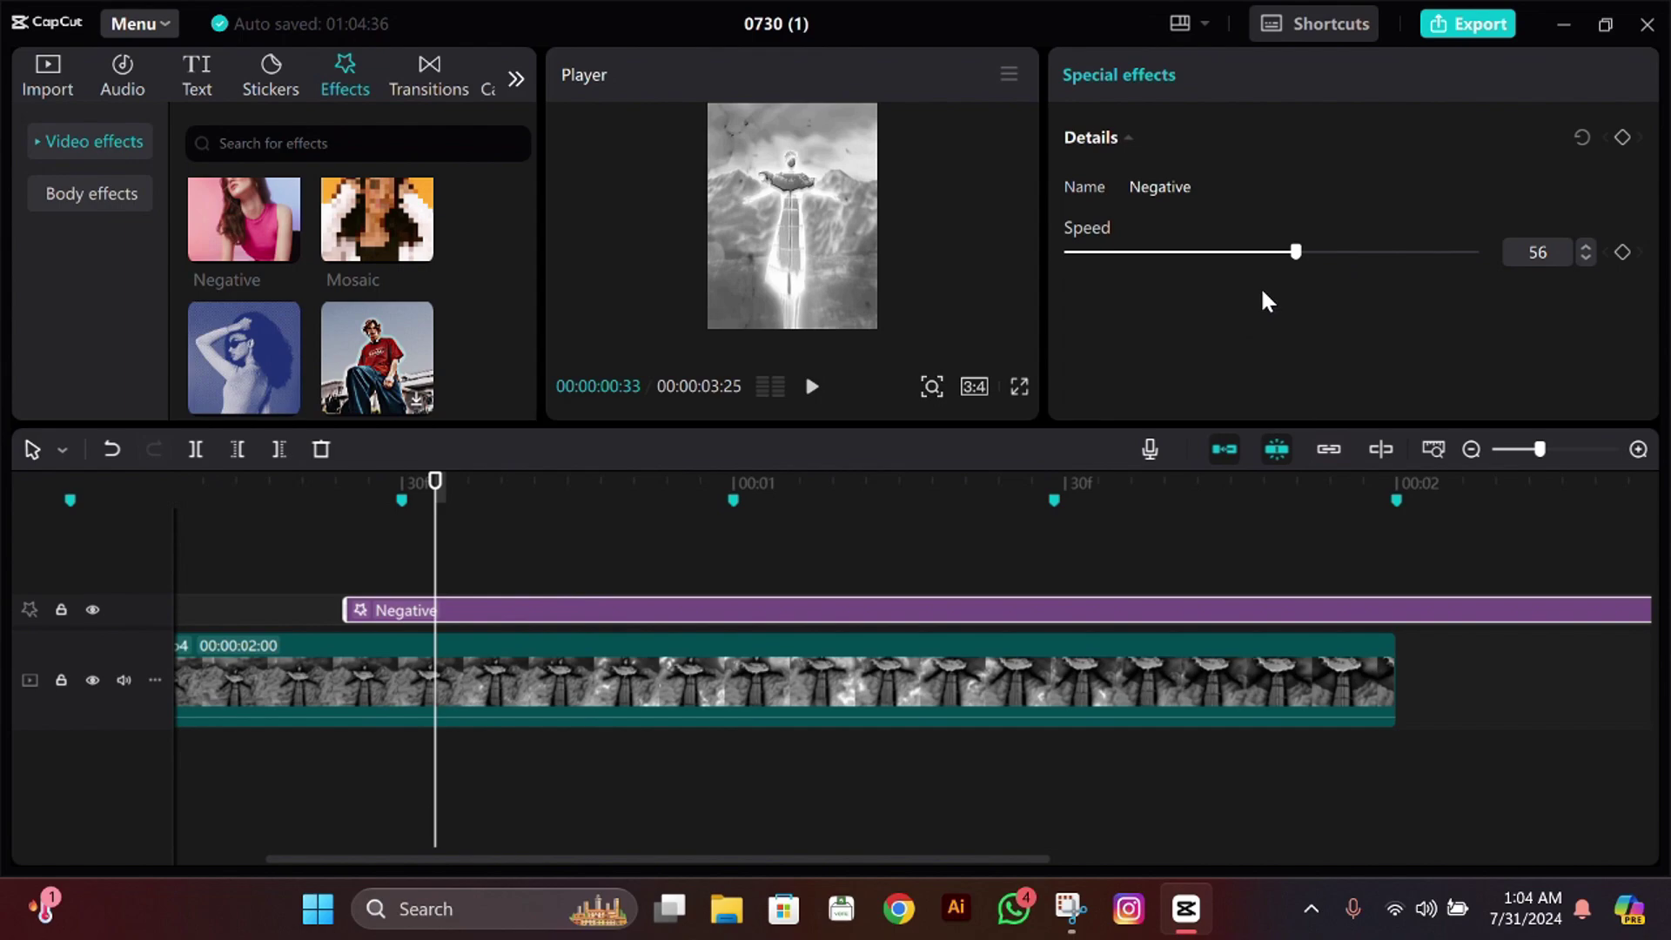
{"action": "left_click_drag", "start_coordinate": [1295, 257], "coordinate": [1478, 254]}
{"action": "key", "text": "w"}
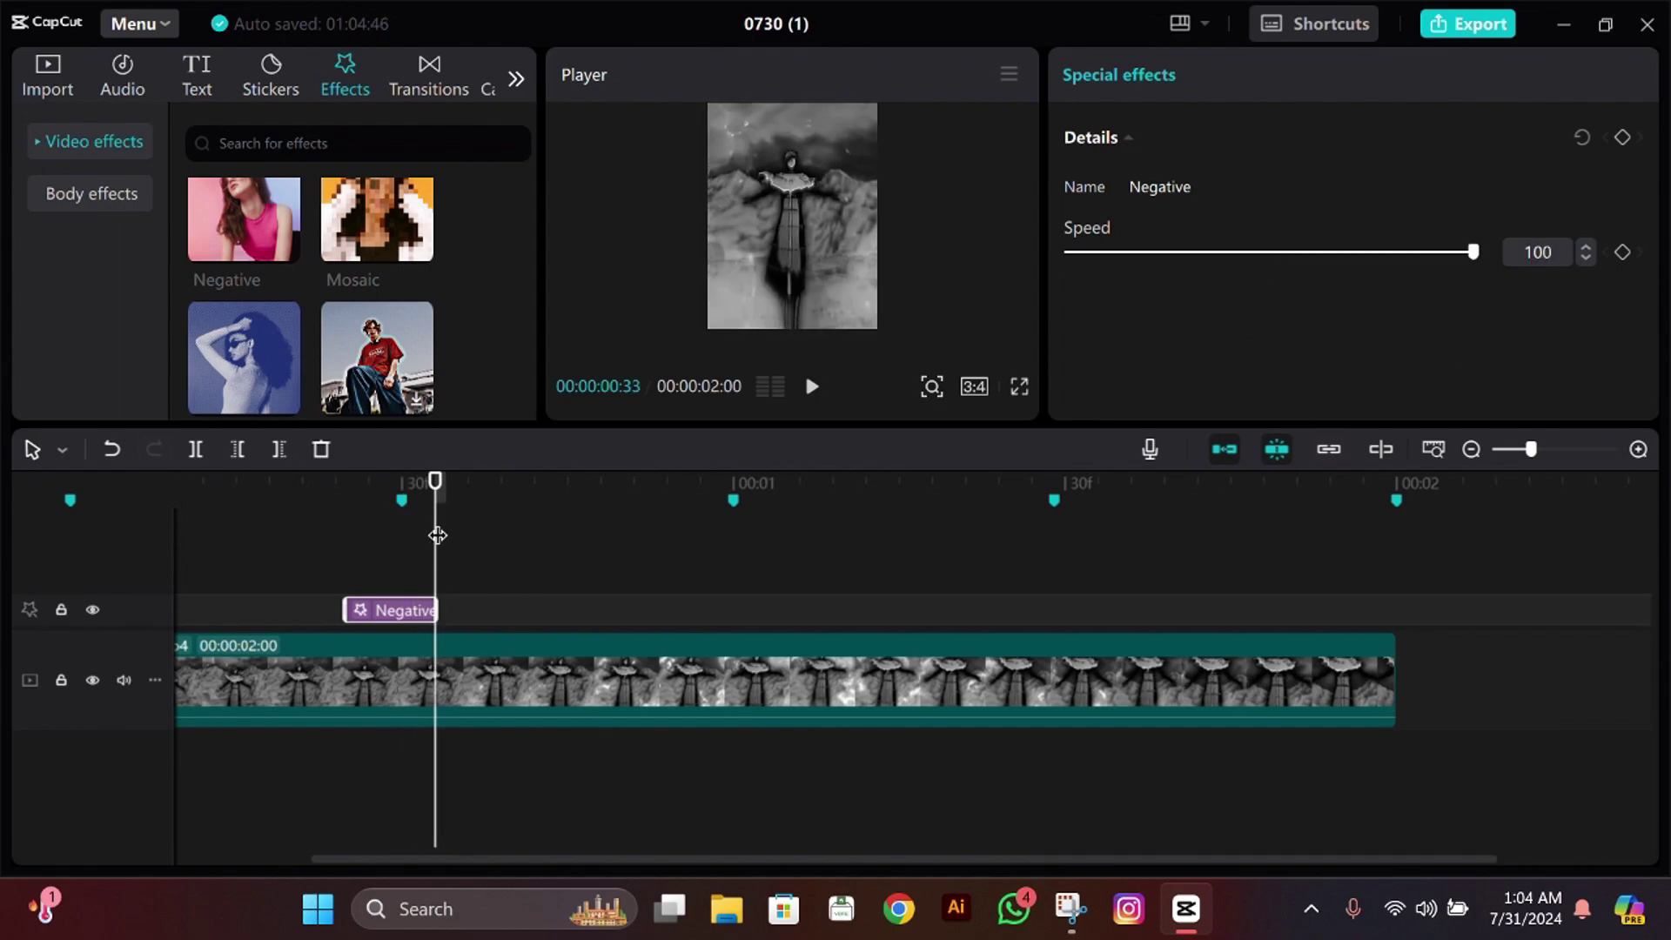
Step: Add the Blue Mosaic effect on its own track beneath Negative, starting at frame 23
{"action": "left_click", "coordinate": [349, 572]}
{"action": "key", "text": "Left"}
{"action": "key", "text": "Left"}
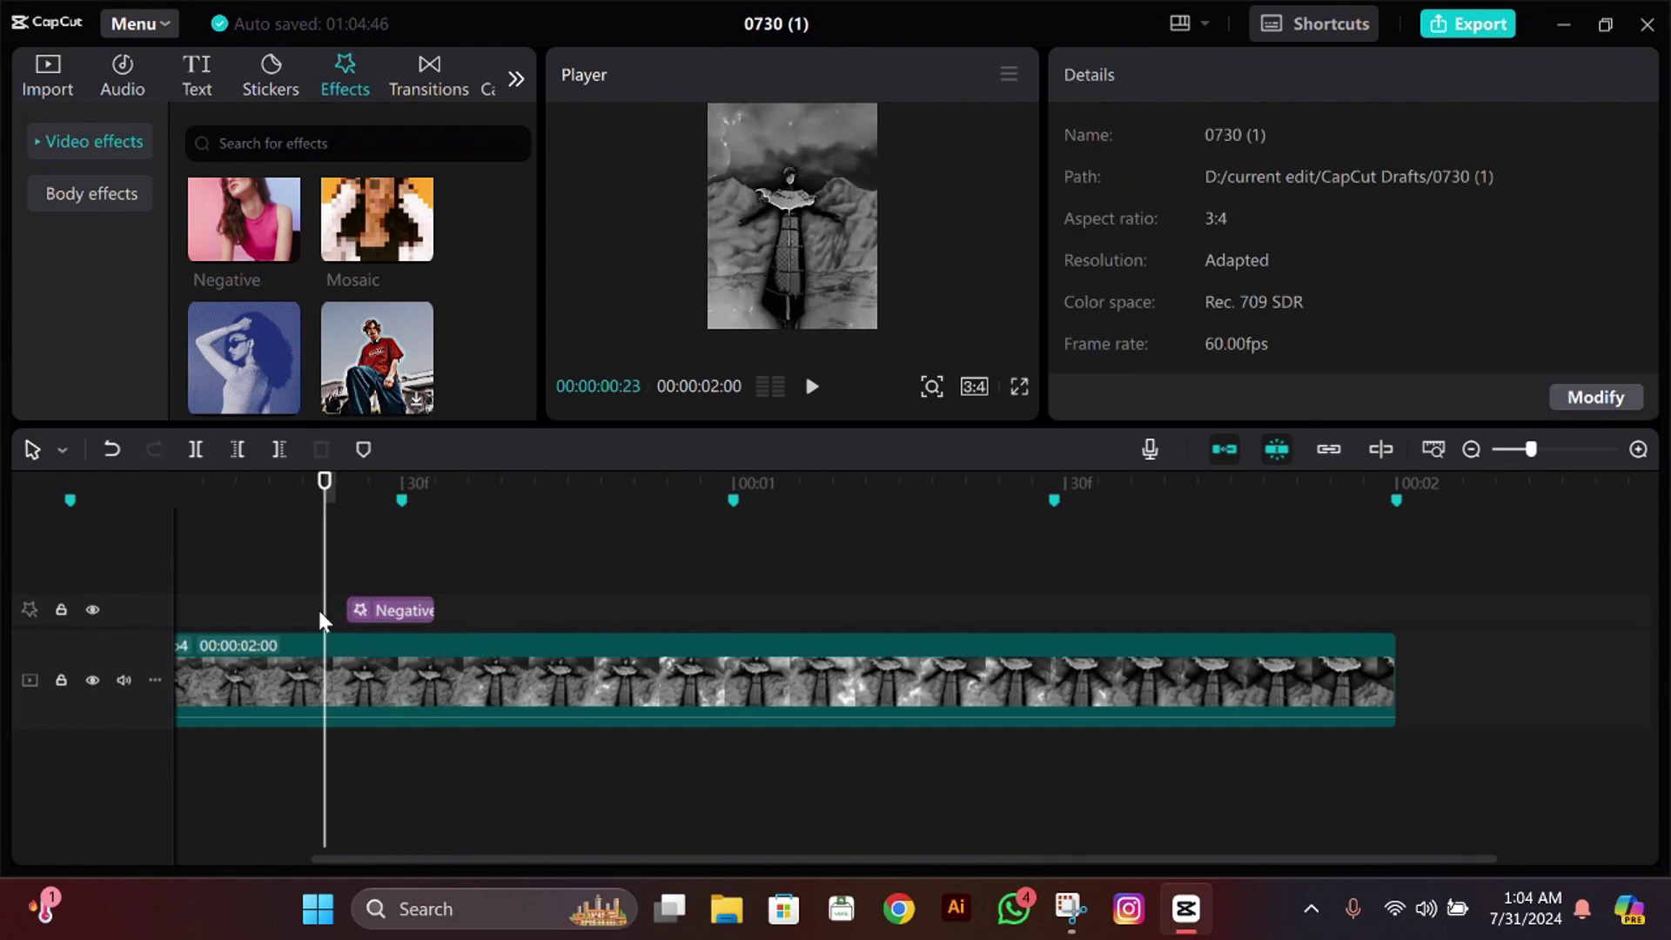
{"action": "mouse_move", "coordinate": [269, 216]}
{"action": "scroll", "coordinate": [451, 295], "scroll_direction": "down", "scroll_amount": 1}
{"action": "mouse_move", "coordinate": [214, 269]}
{"action": "left_click_drag", "start_coordinate": [252, 254], "coordinate": [316, 624]}
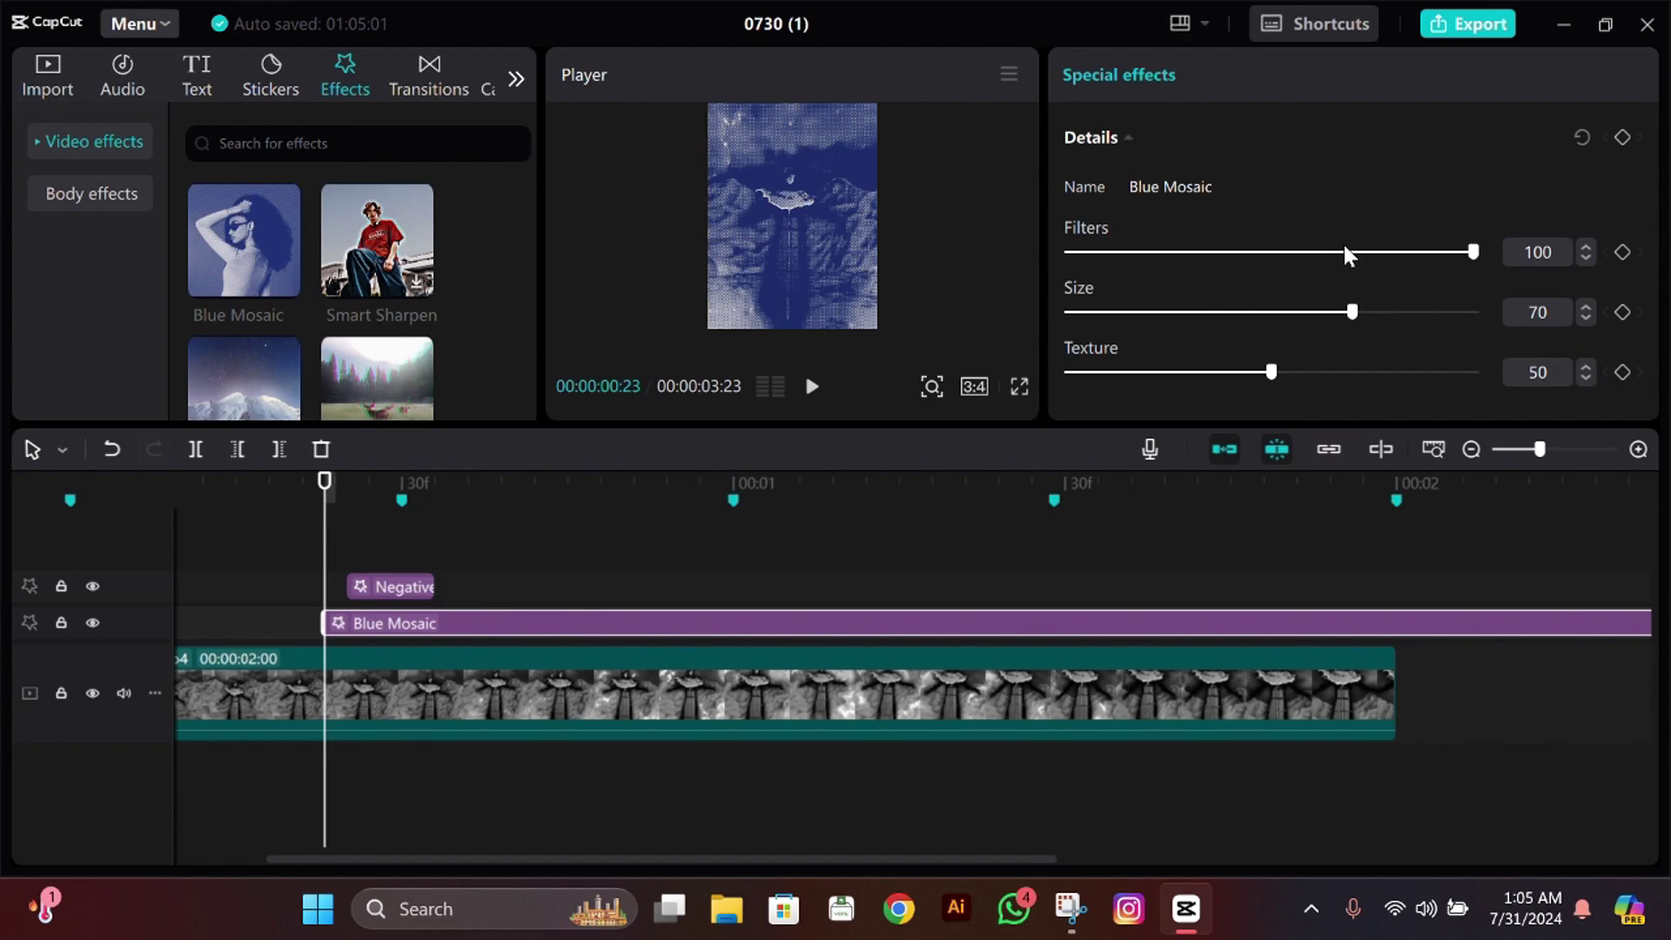
Step: Set Blue Mosaic's Filters, Size and Texture to 0, with Size and Texture keyframed at frame 23
{"action": "left_click_drag", "start_coordinate": [1344, 252], "coordinate": [962, 259]}
{"action": "left_click_drag", "start_coordinate": [1348, 313], "coordinate": [1044, 315]}
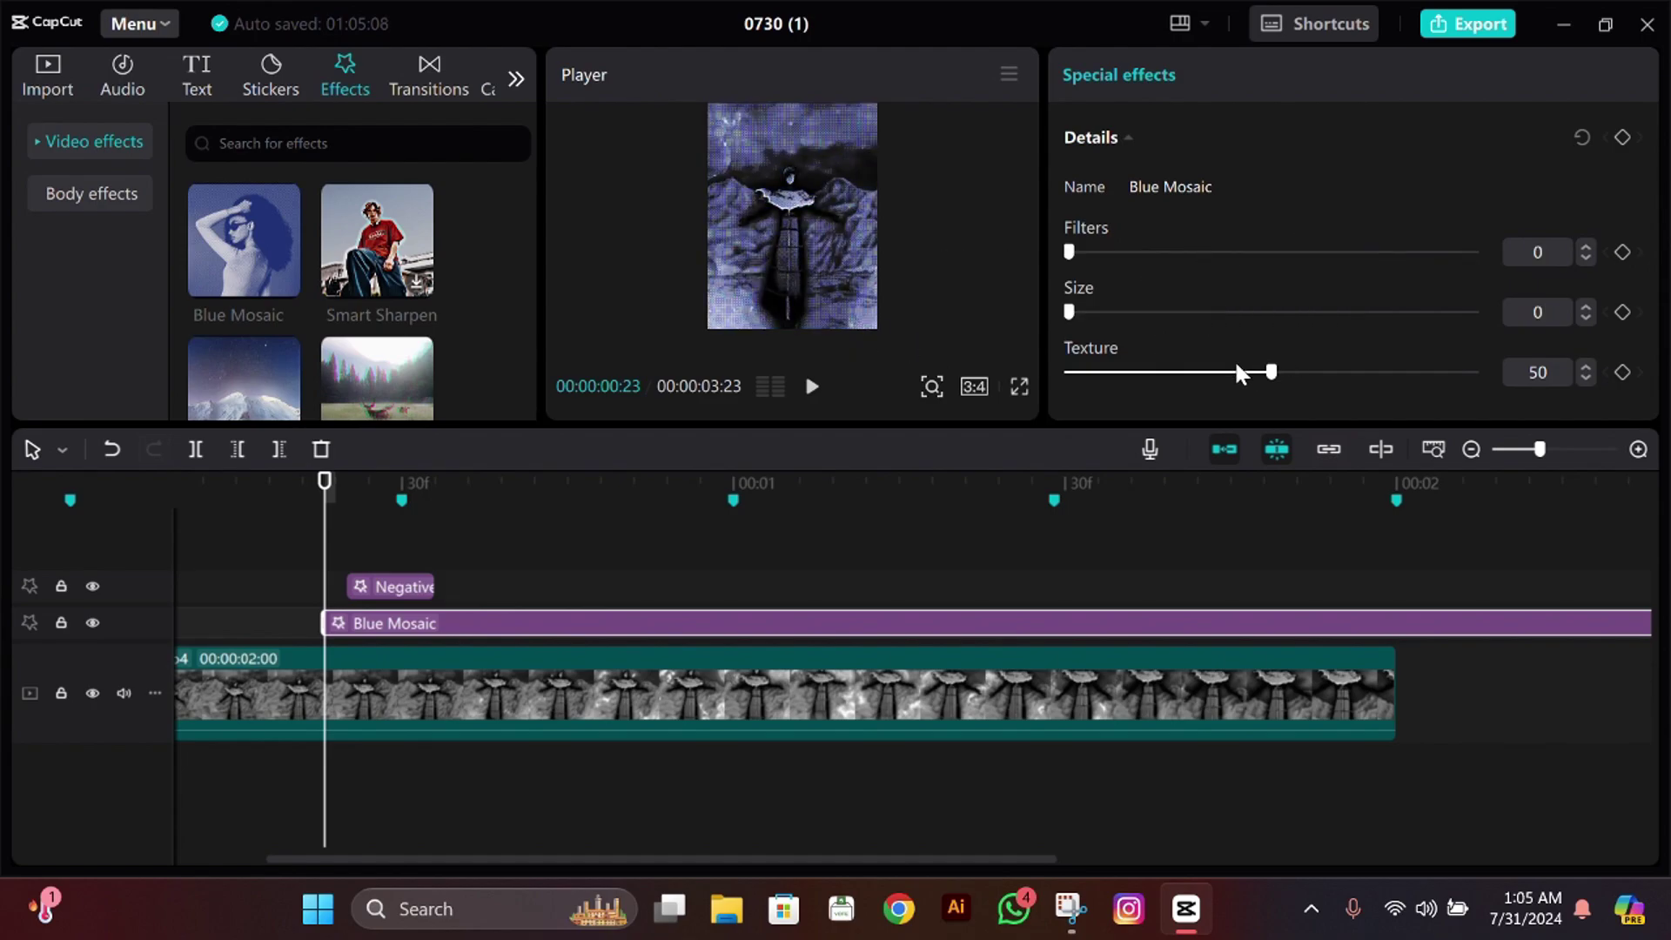
{"action": "left_click_drag", "start_coordinate": [1239, 372], "coordinate": [966, 378]}
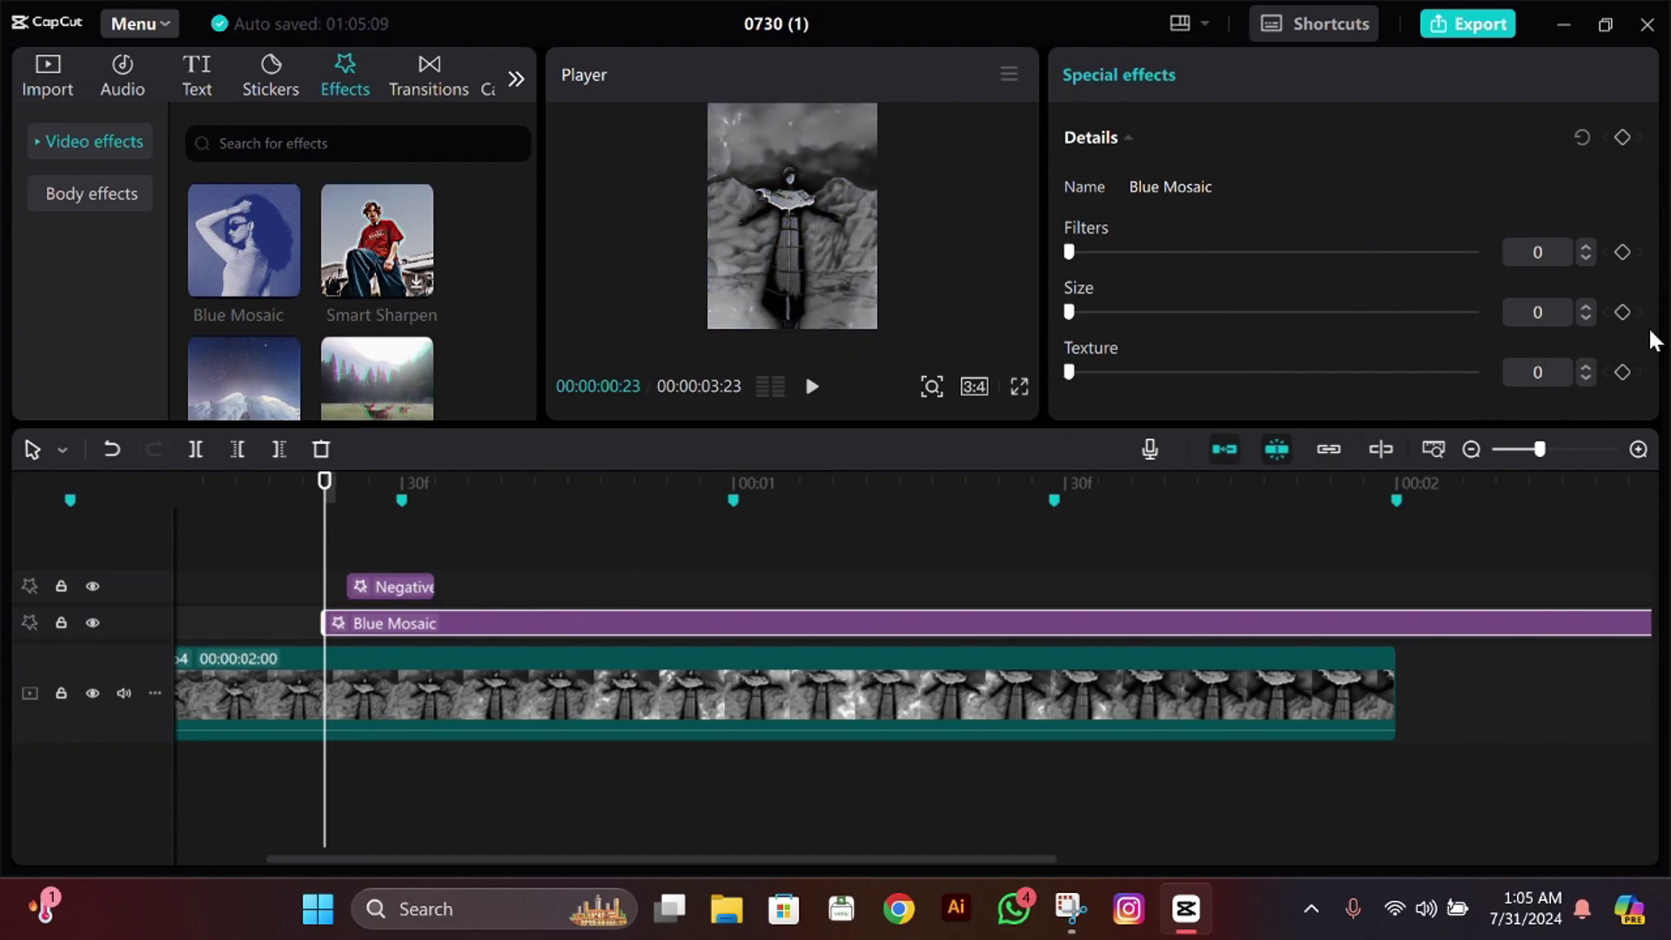
Step: Keyframe Blue Mosaic's Size and Texture to their maximum at frame 25 and back down to 0 at frame 27
{"action": "key", "text": "Right"}
{"action": "key", "text": "Right"}
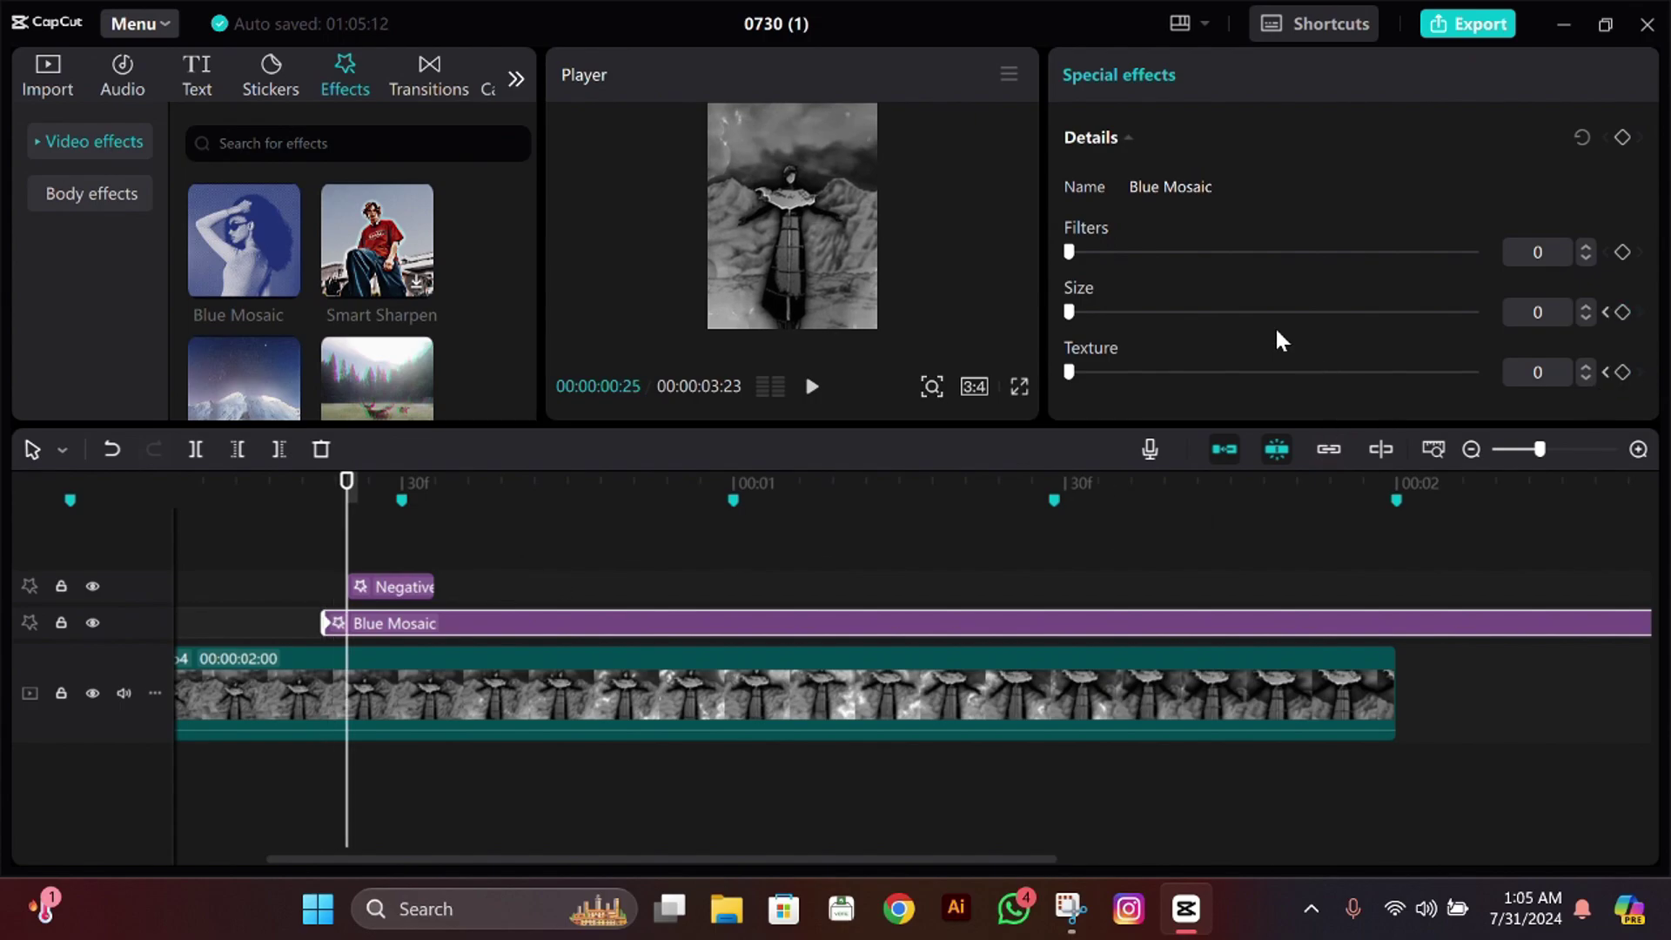
{"action": "left_click_drag", "start_coordinate": [1313, 381], "coordinate": [1483, 374]}
{"action": "key", "text": "Right"}
{"action": "key", "text": "Right"}
{"action": "left_click", "coordinate": [1140, 372]}
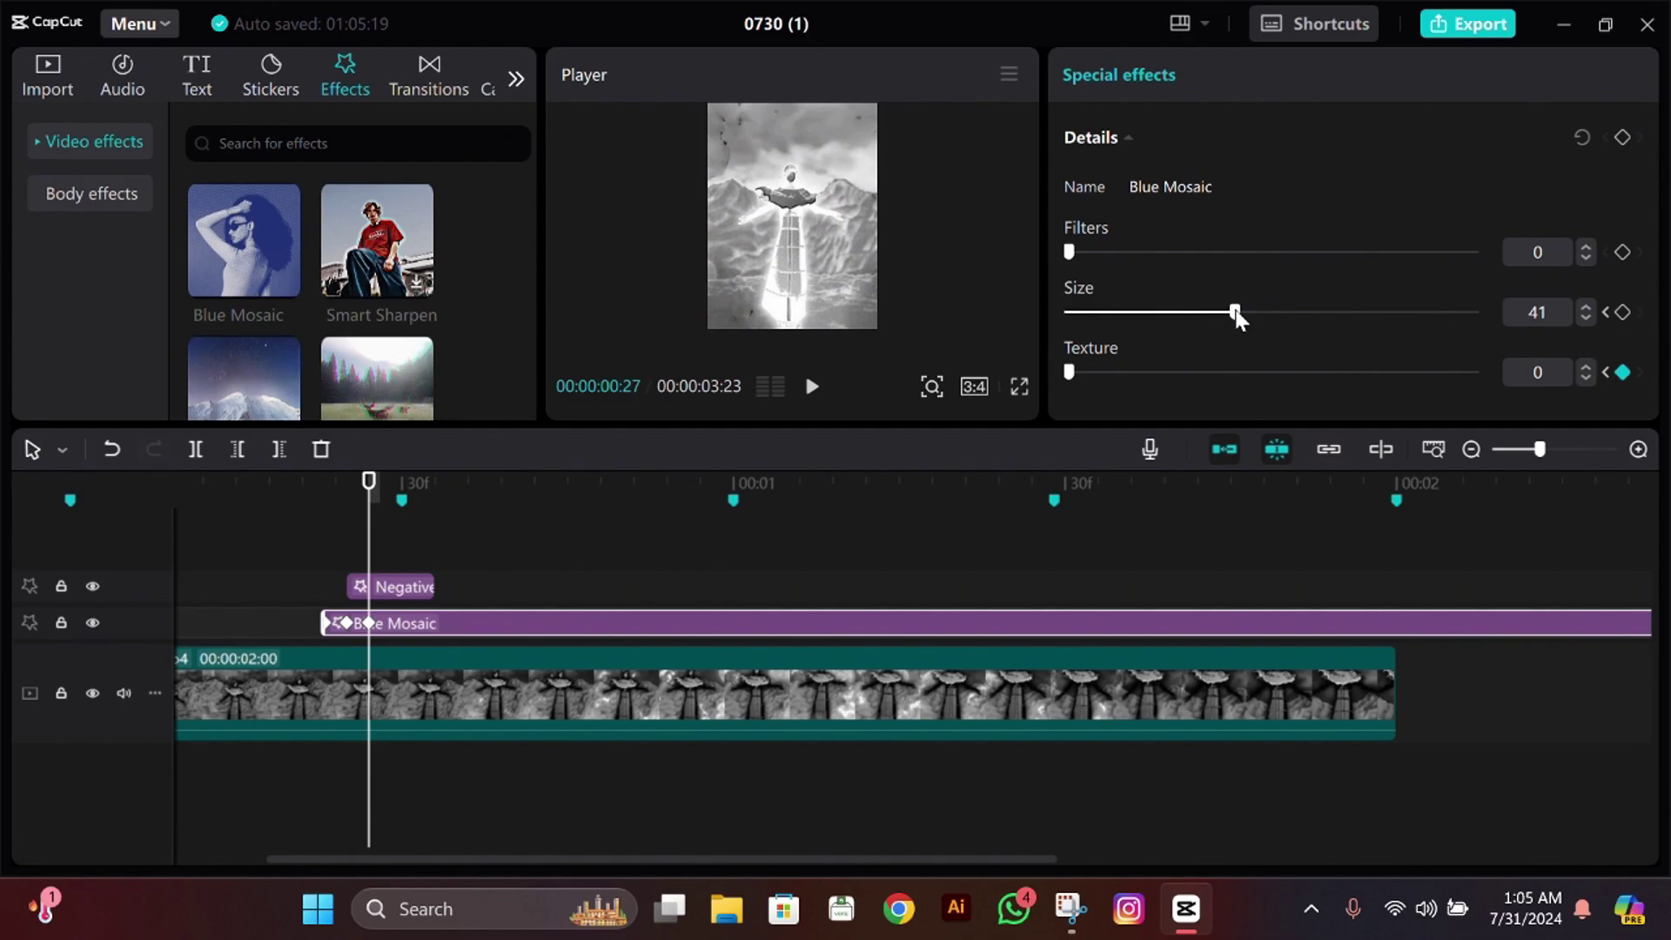
Step: Keyframe Blue Mosaic's Size and Texture at 100 on frames 30 and 33
{"action": "key", "text": "Right"}
{"action": "key", "text": "Right"}
{"action": "key", "text": "Right"}
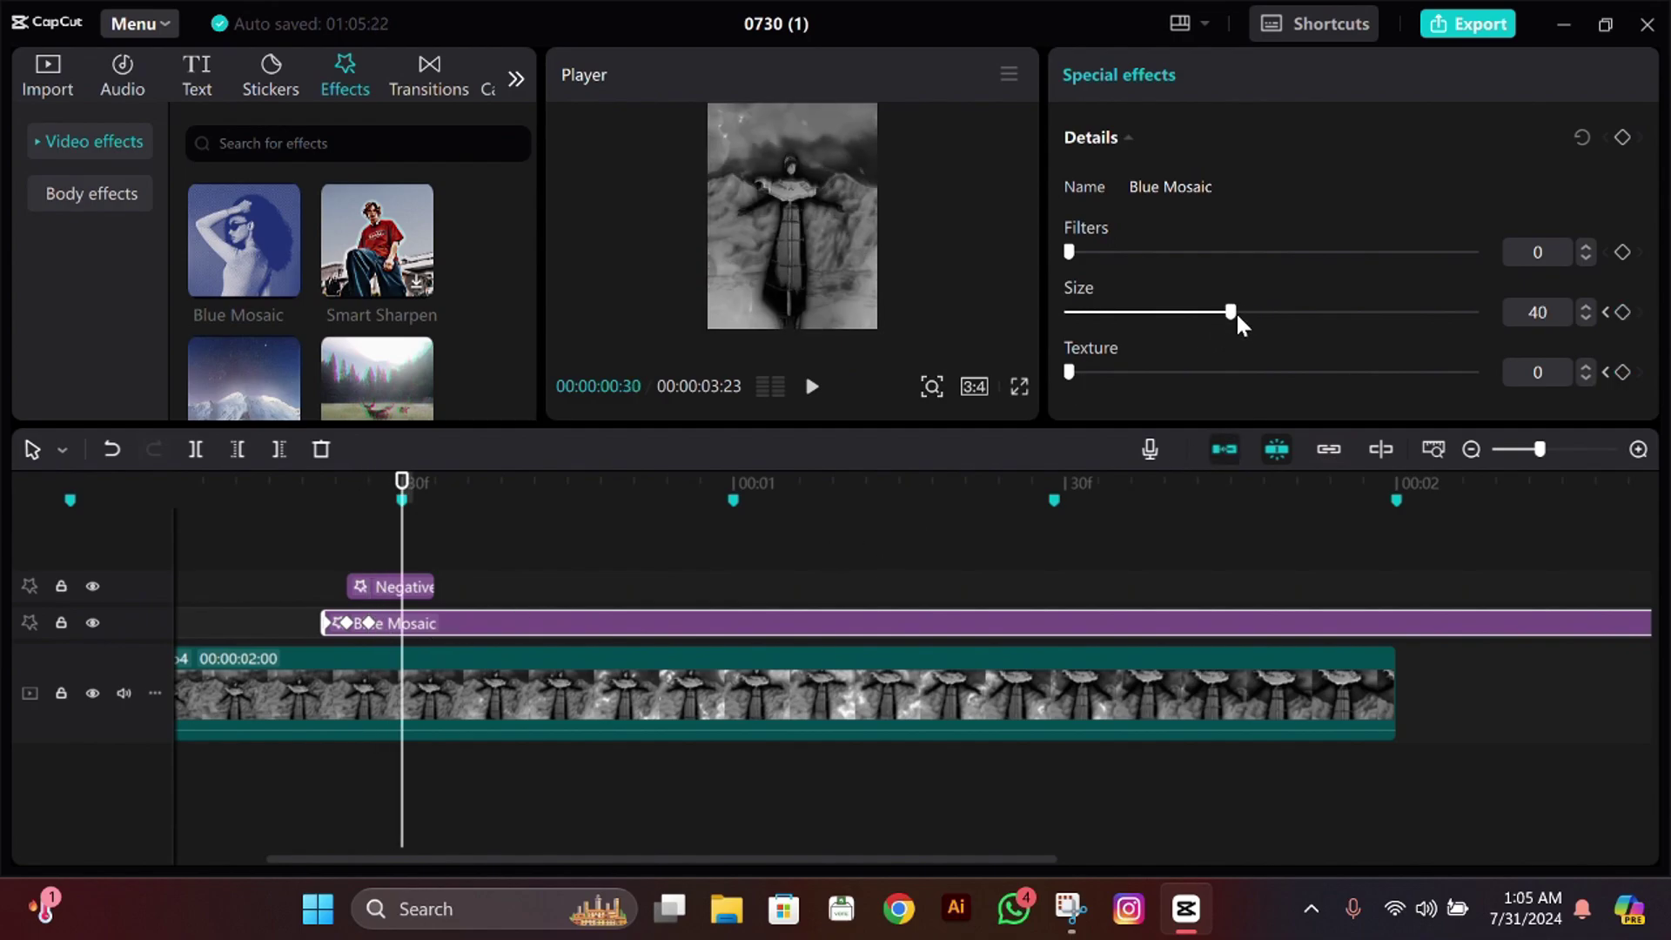
{"action": "left_click_drag", "start_coordinate": [1347, 382], "coordinate": [1483, 374]}
{"action": "key", "text": "Right"}
{"action": "key", "text": "Right"}
{"action": "key", "text": "Right"}
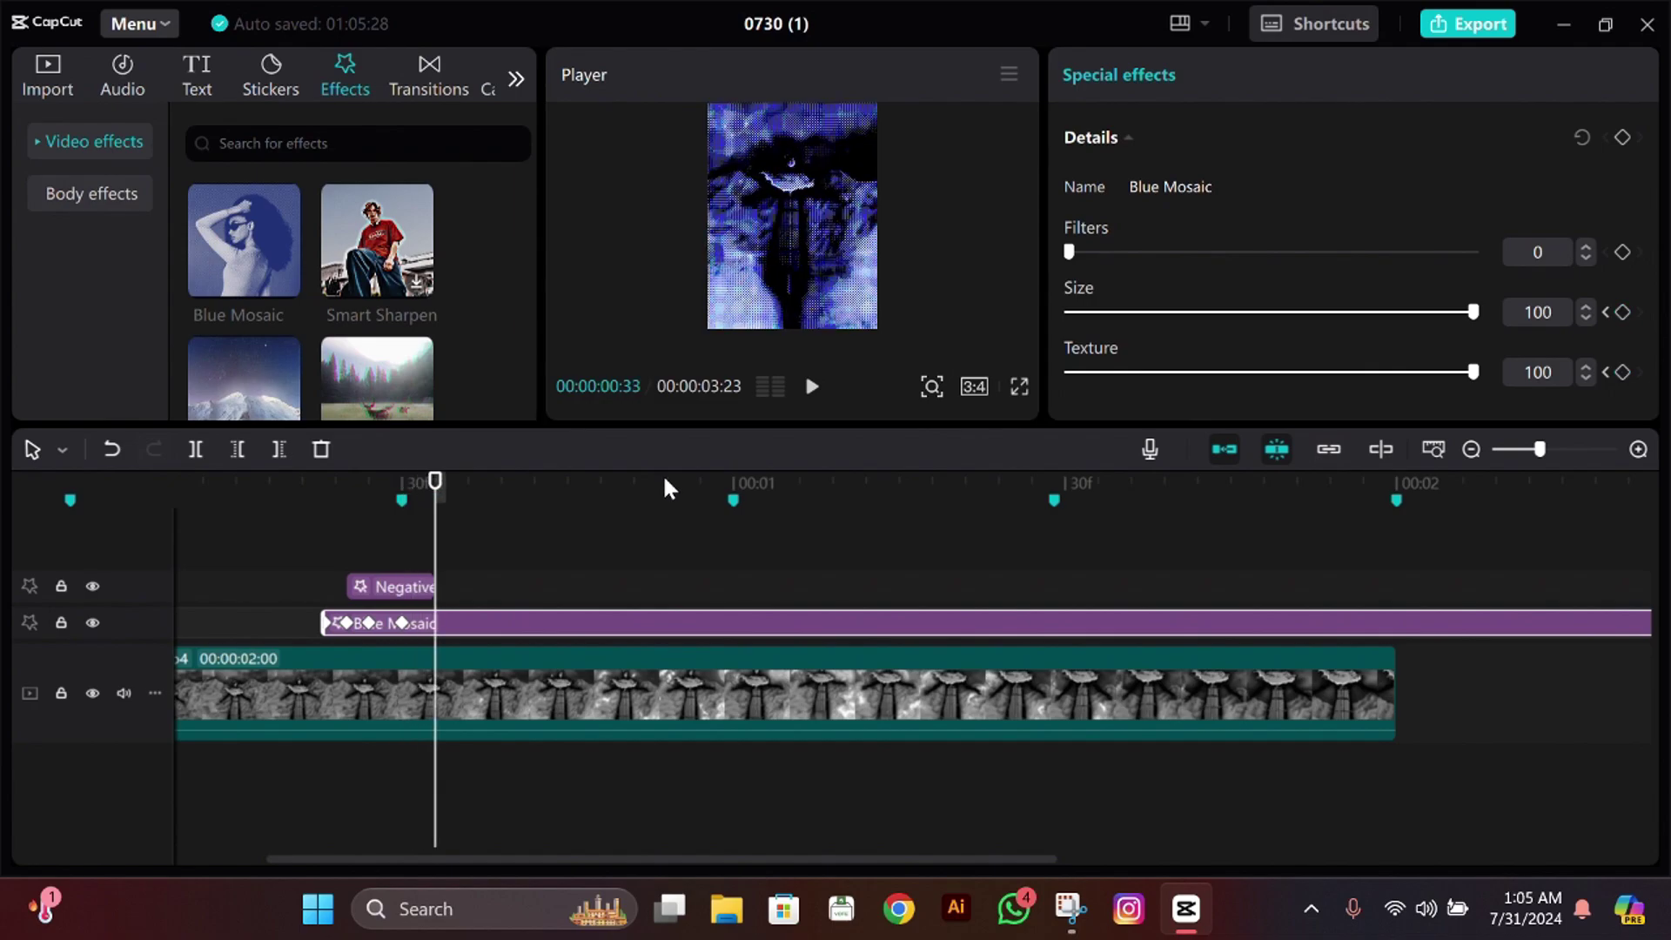
{"action": "left_click_drag", "start_coordinate": [1339, 311], "coordinate": [1466, 329]}
{"action": "left_click_drag", "start_coordinate": [1335, 372], "coordinate": [1622, 390]}
Step: Keyframe Blue Mosaic's Size and Texture to 0 at frame 35 and trim the effect's end there
{"action": "key", "text": "Right"}
{"action": "key", "text": "Right"}
{"action": "left_click_drag", "start_coordinate": [1266, 331], "coordinate": [597, 409]}
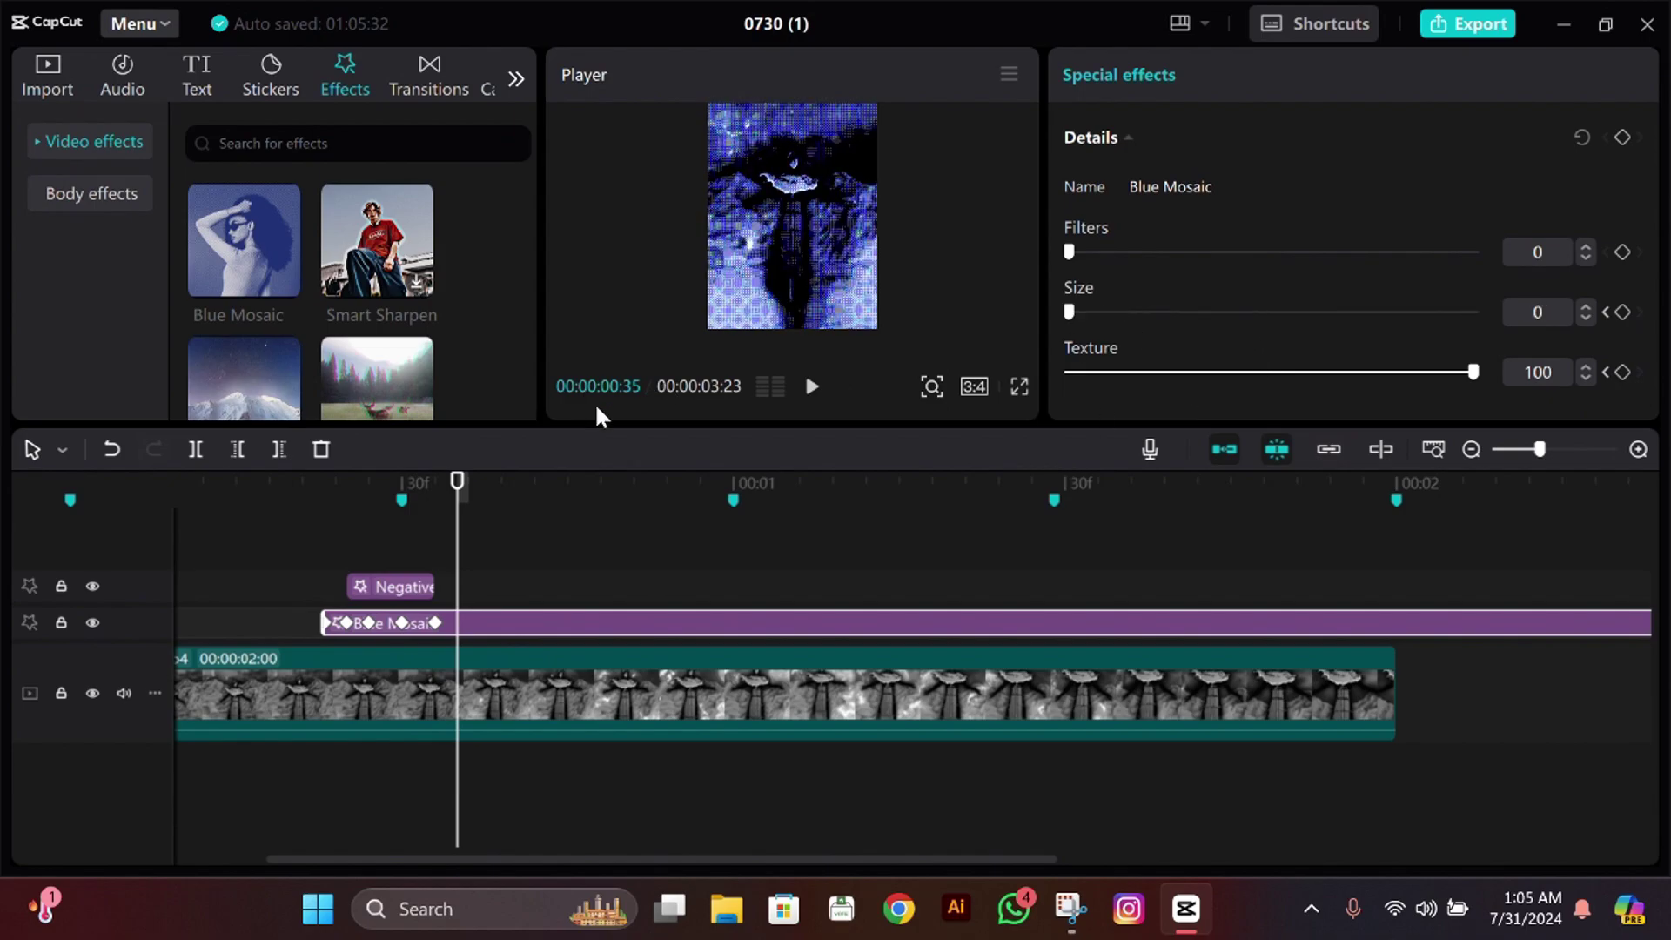
{"action": "left_click_drag", "start_coordinate": [1194, 376], "coordinate": [378, 452]}
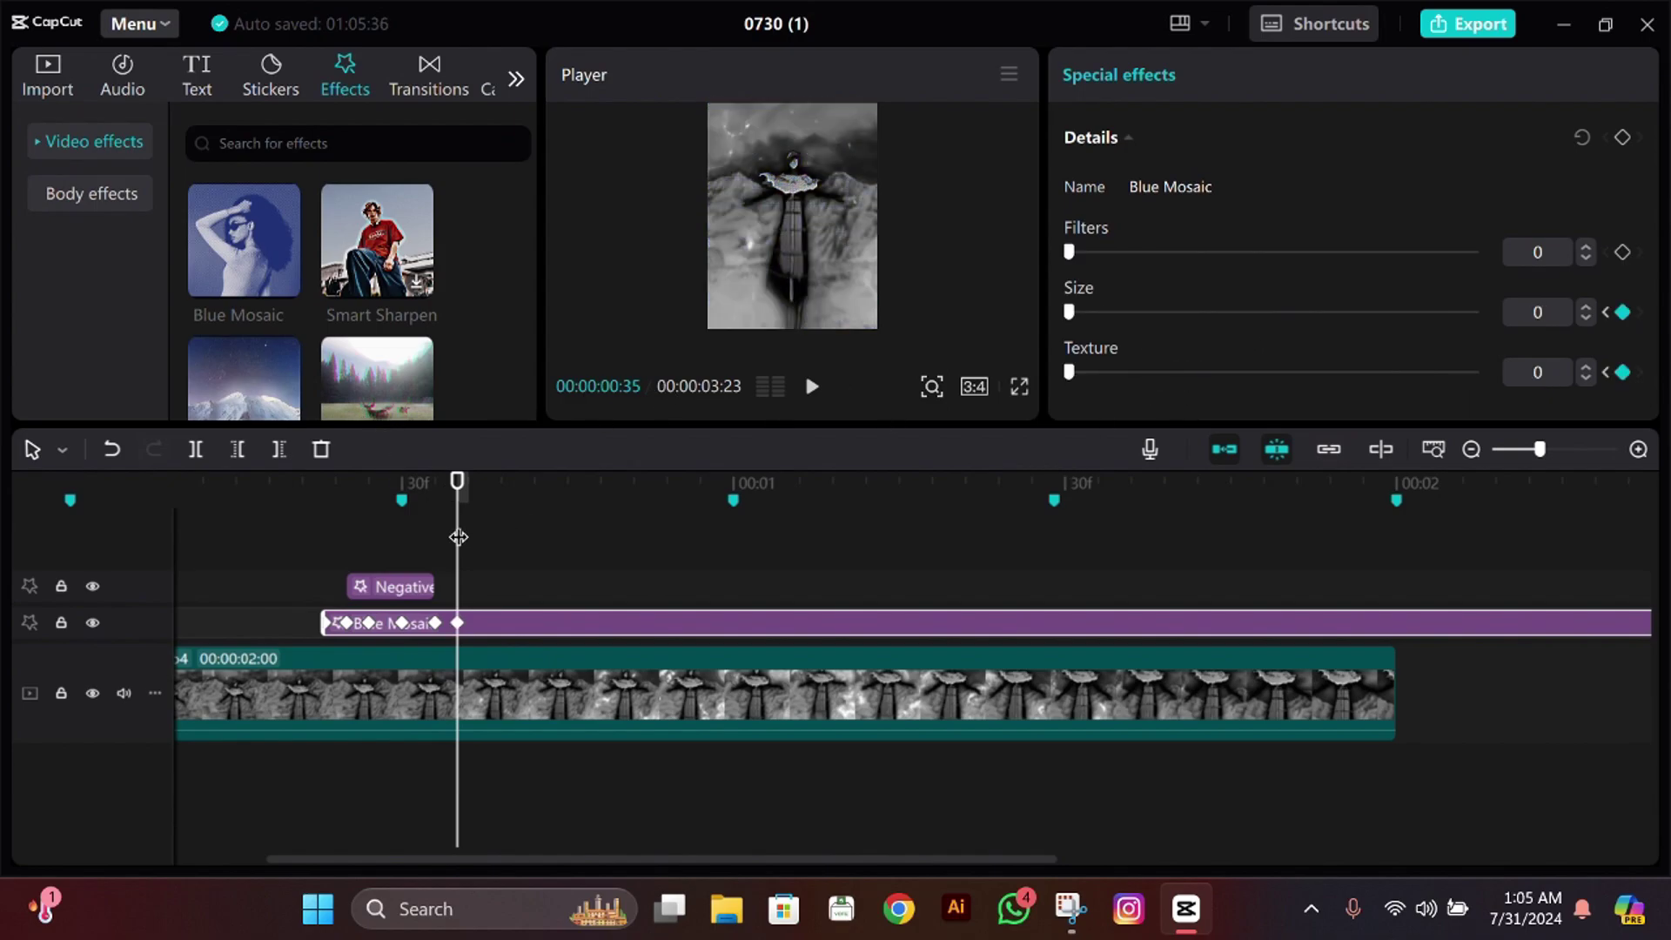
{"action": "key", "text": "w"}
Step: Add the Mosaic effect below Blue Mosaic at frame 25, trimmed to end at frame 26
{"action": "left_click", "coordinate": [322, 545]}
{"action": "left_click_drag", "start_coordinate": [325, 545], "coordinate": [365, 571]}
{"action": "left_click", "coordinate": [365, 586]}
{"action": "left_click", "coordinate": [338, 583]}
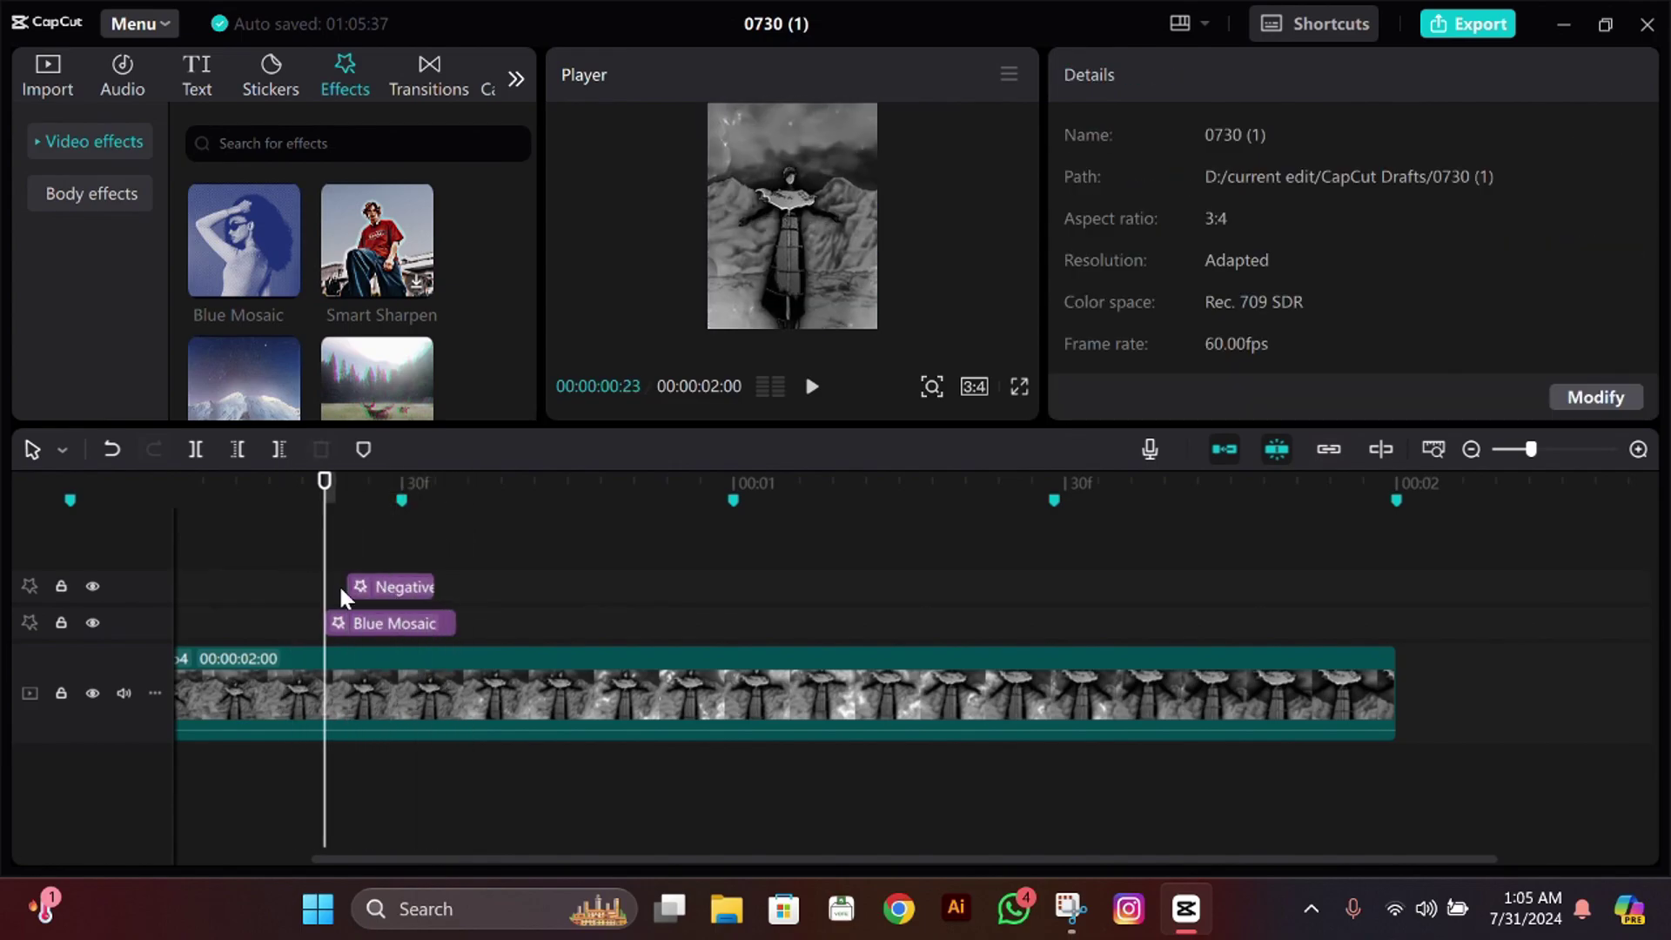
{"action": "scroll", "coordinate": [401, 383], "scroll_direction": "down", "scroll_amount": 5}
{"action": "left_click_drag", "start_coordinate": [408, 365], "coordinate": [374, 600]}
{"action": "mouse_move", "coordinate": [485, 651]}
{"action": "left_mouse_down"}
{"action": "mouse_move", "coordinate": [492, 696]}
{"action": "mouse_move", "coordinate": [486, 682]}
{"action": "left_mouse_up"}
{"action": "key", "text": "Right"}
{"action": "key", "text": "w"}
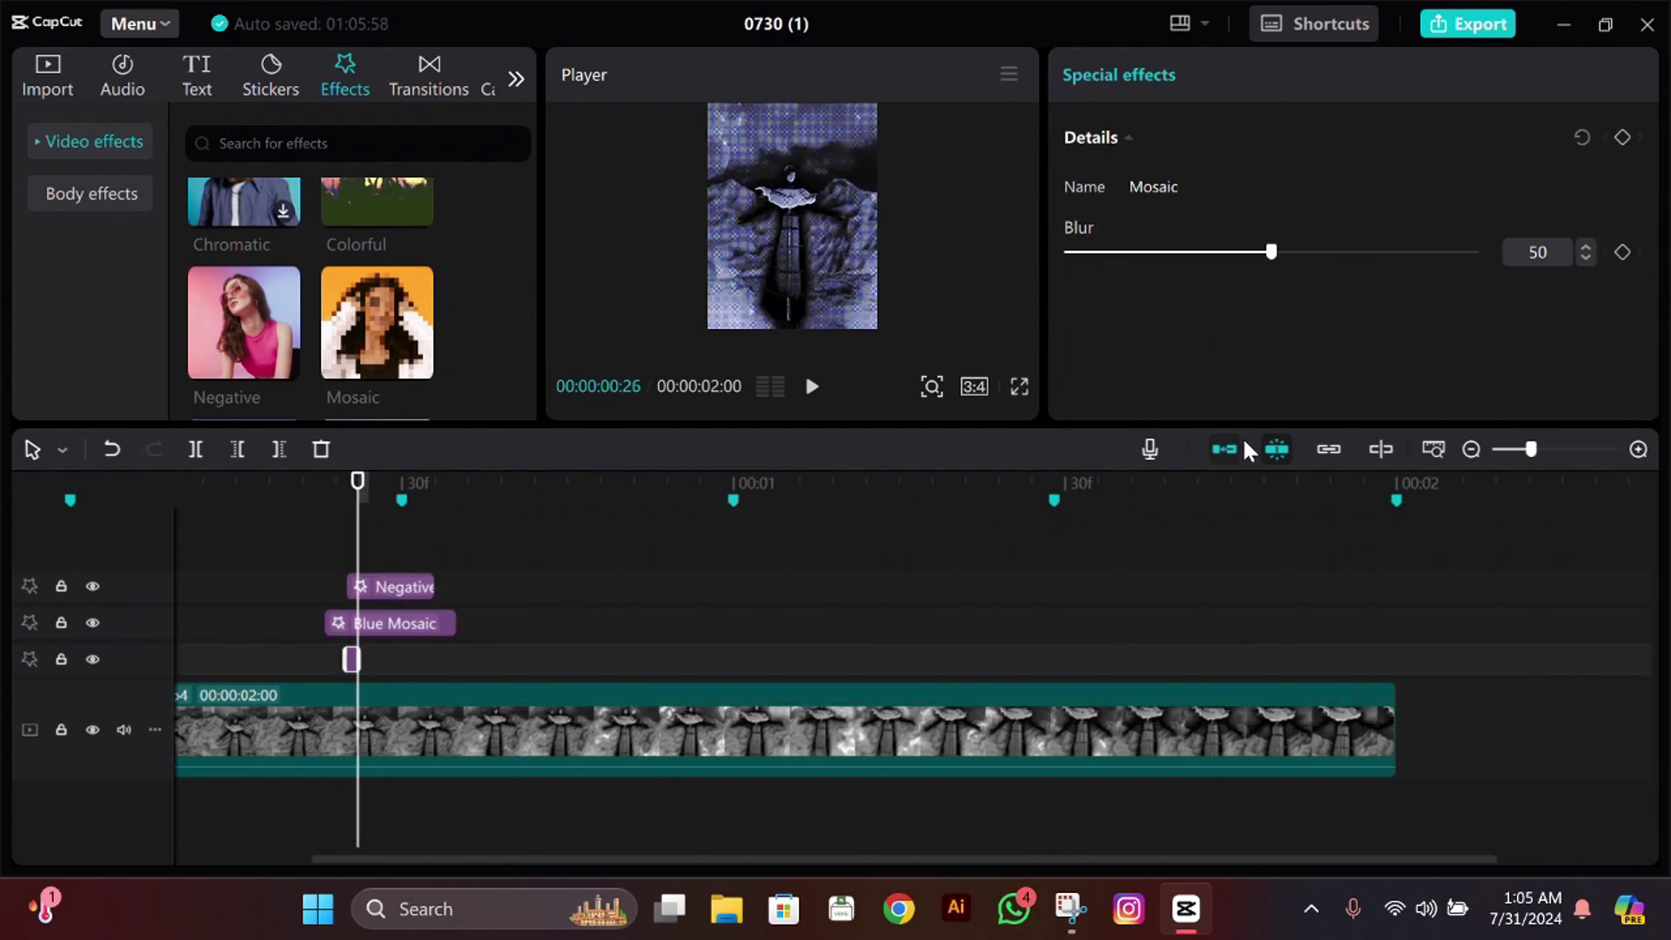
Step: Set the short Mosaic effect's Blur to 14
{"action": "left_click", "coordinate": [1547, 449]}
{"action": "key", "text": "Left"}
{"action": "left_click_drag", "start_coordinate": [1138, 252], "coordinate": [1120, 257]}
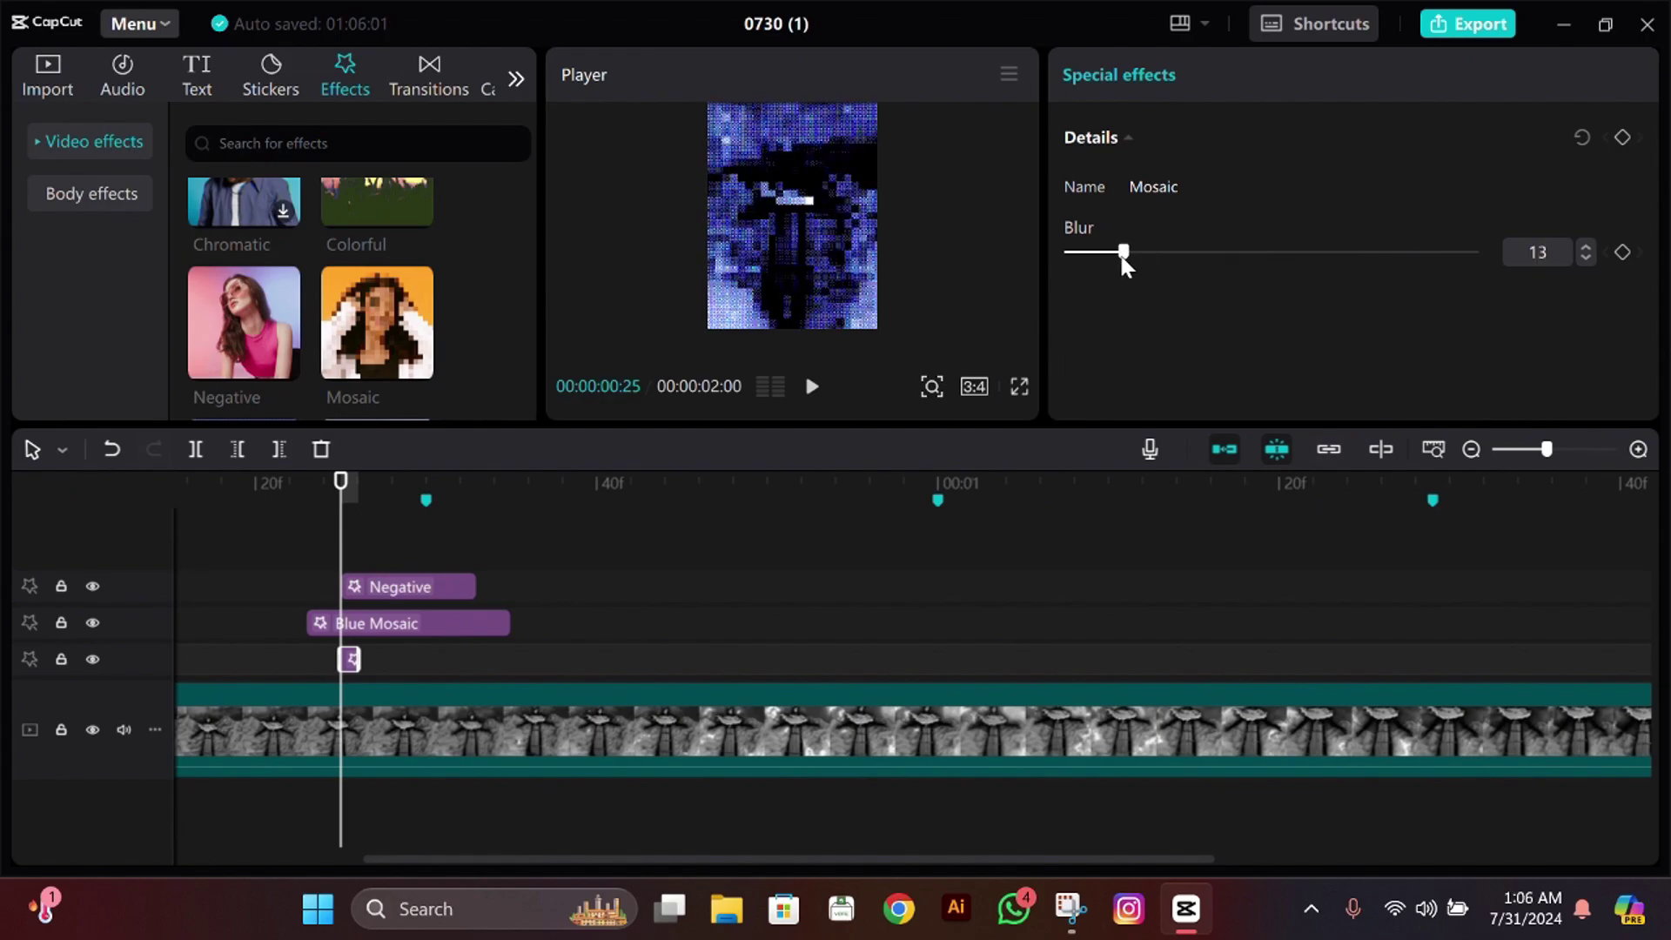
{"action": "key", "text": "Down"}
{"action": "key", "text": "Down"}
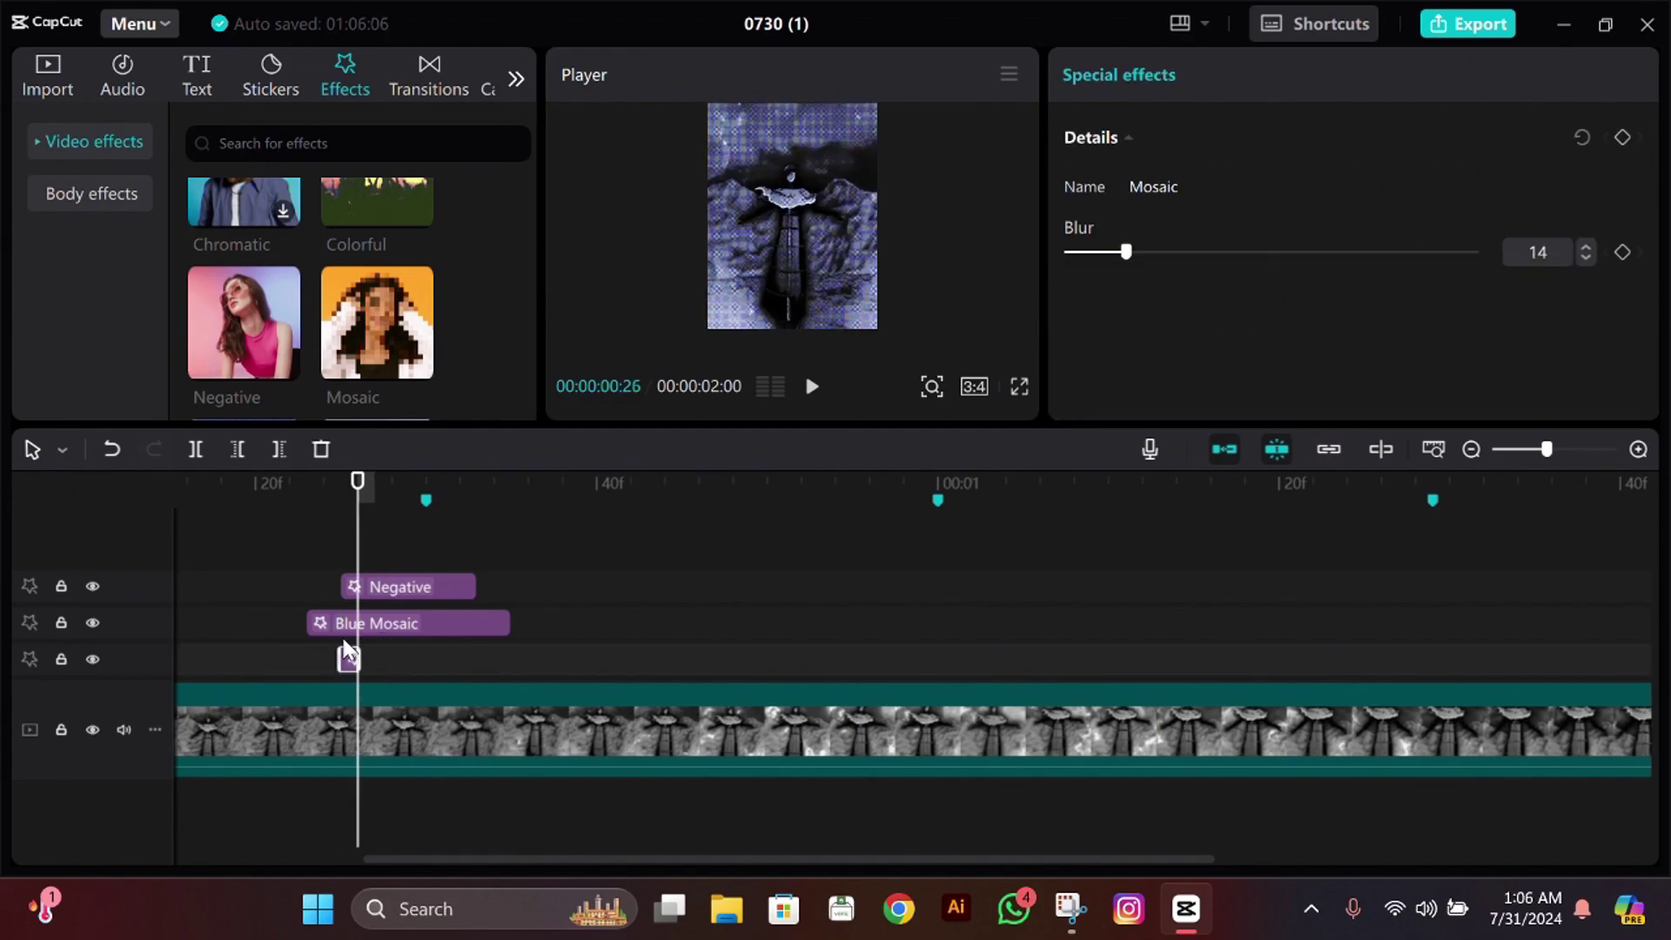
Step: Paste a copy of the short Mosaic effect at frame 32, near the end of the Negative effect
{"action": "key", "text": "Left"}
{"action": "left_click", "coordinate": [463, 583]}
{"action": "key", "text": "ctrl+v"}
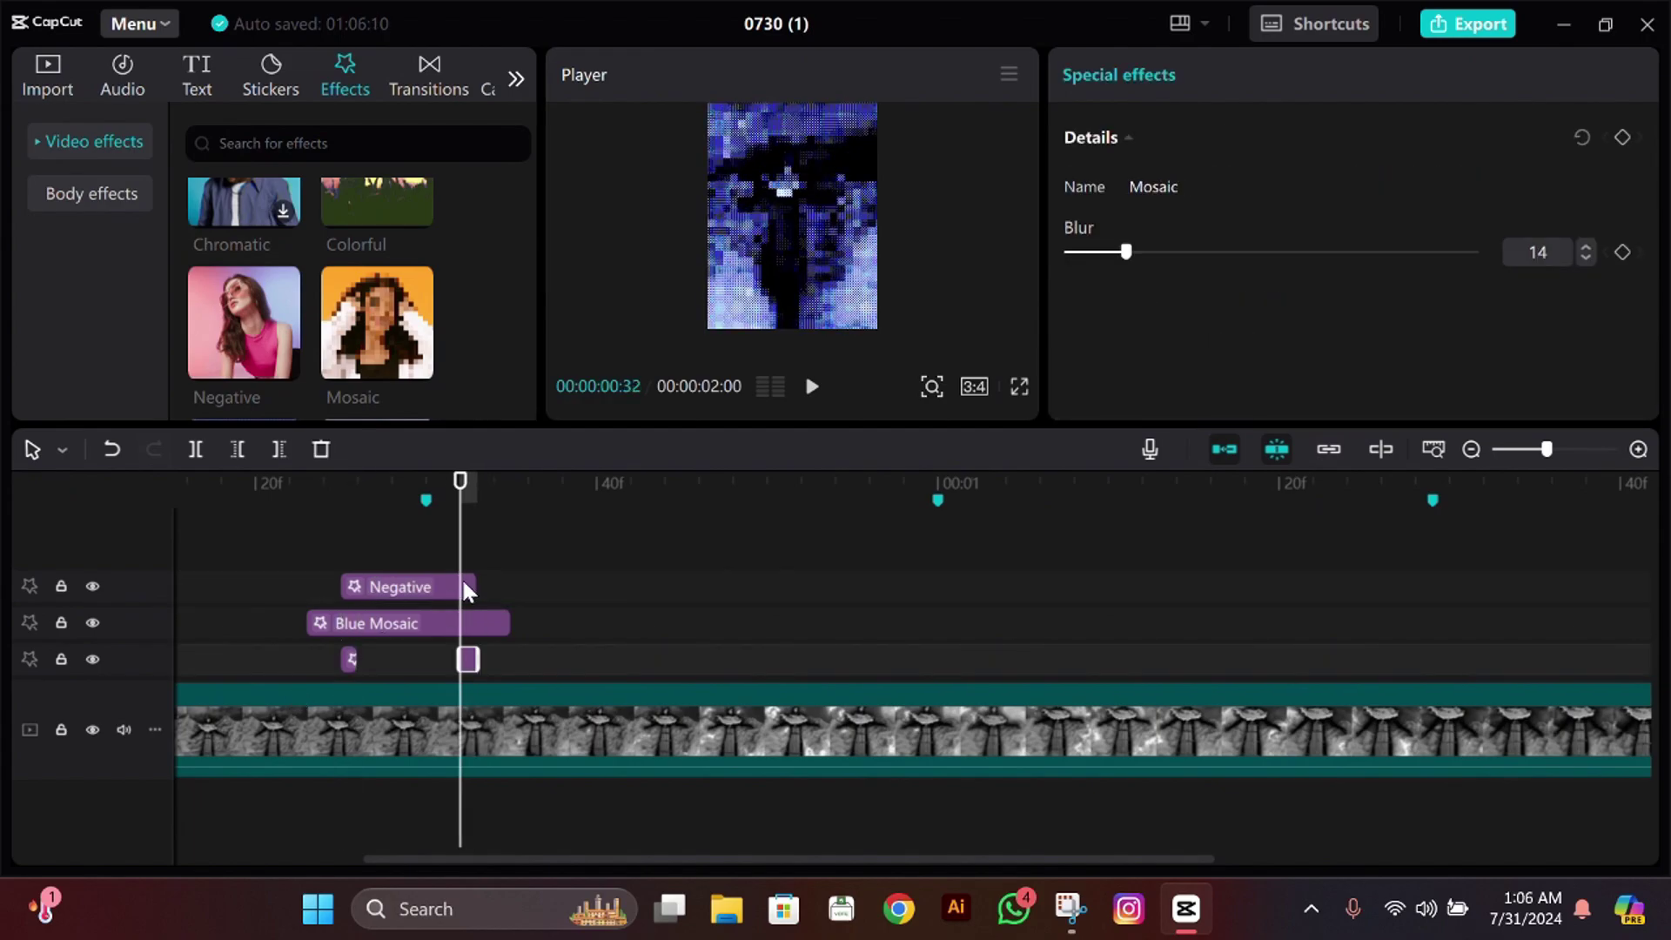
Step: Play back the section with the stacked effects to check the flash
{"action": "left_click", "coordinate": [337, 558]}
{"action": "key", "text": "space"}
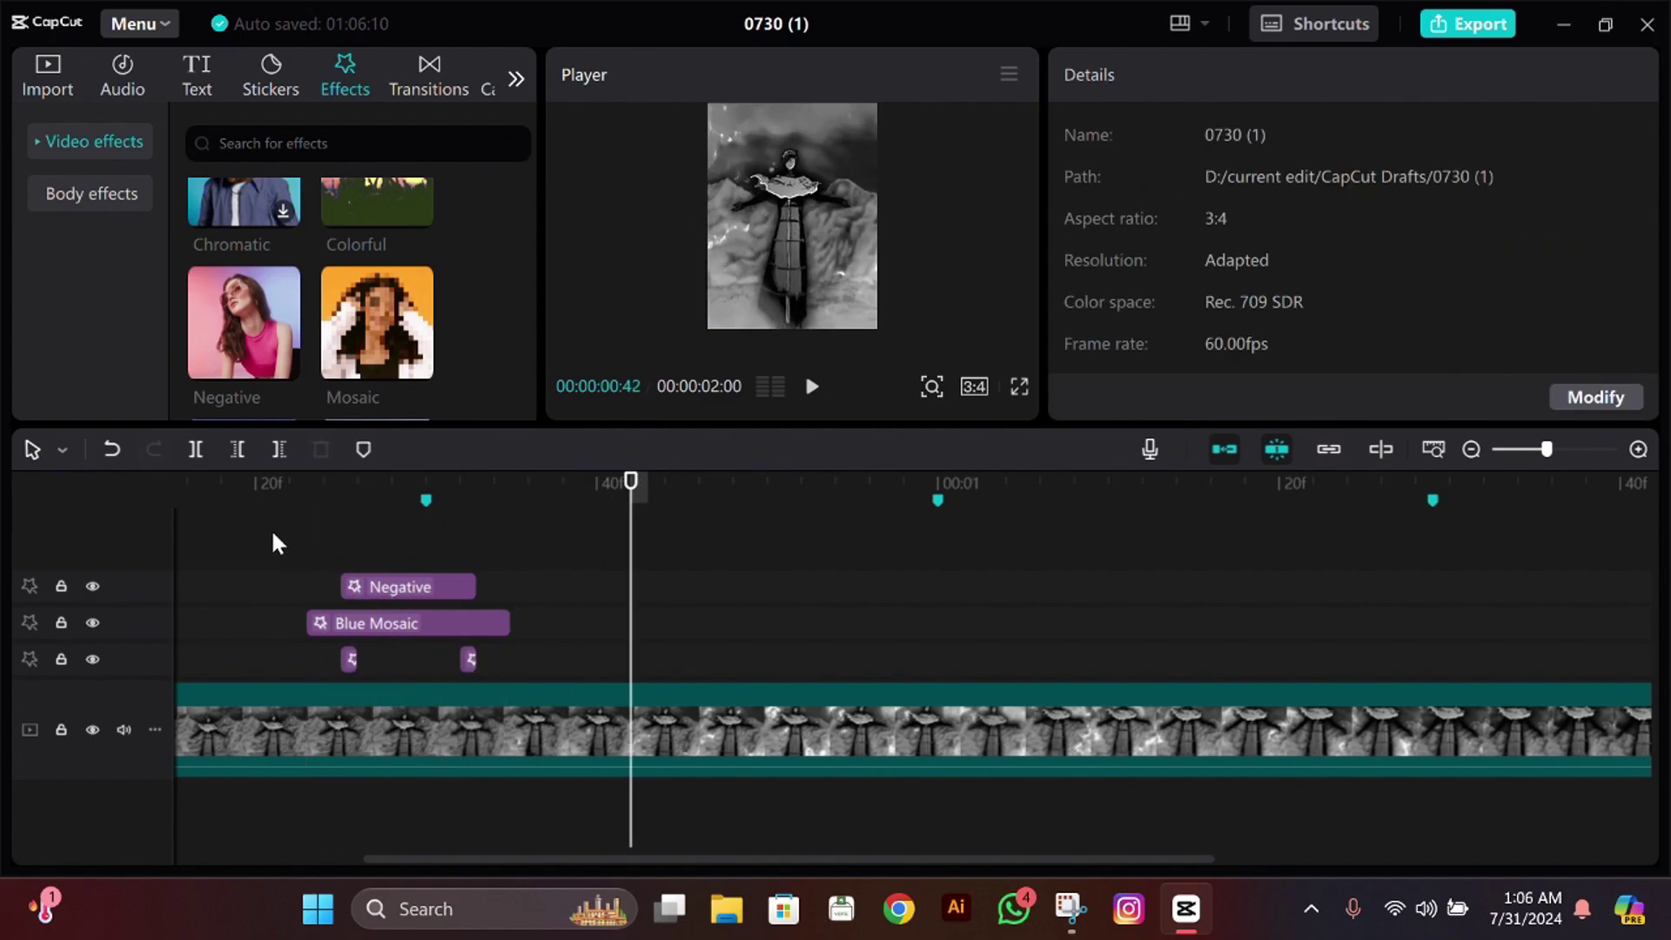
{"action": "key", "text": "Home"}
{"action": "left_click_drag", "start_coordinate": [578, 550], "coordinate": [646, 583]}
Step: Add the Vibration Flash effect on a new top track, starting at frame 18, twelve frames before the second marker
{"action": "left_click", "coordinate": [744, 547]}
{"action": "key", "text": "Left"}
{"action": "key", "text": "Left"}
{"action": "key", "text": "Left"}
{"action": "key", "text": "Left"}
{"action": "key", "text": "Left"}
{"action": "key", "text": "Left"}
{"action": "key", "text": "Left"}
{"action": "key", "text": "Left"}
{"action": "key", "text": "Left"}
{"action": "key", "text": "Left"}
{"action": "key", "text": "Left"}
{"action": "key", "text": "Left"}
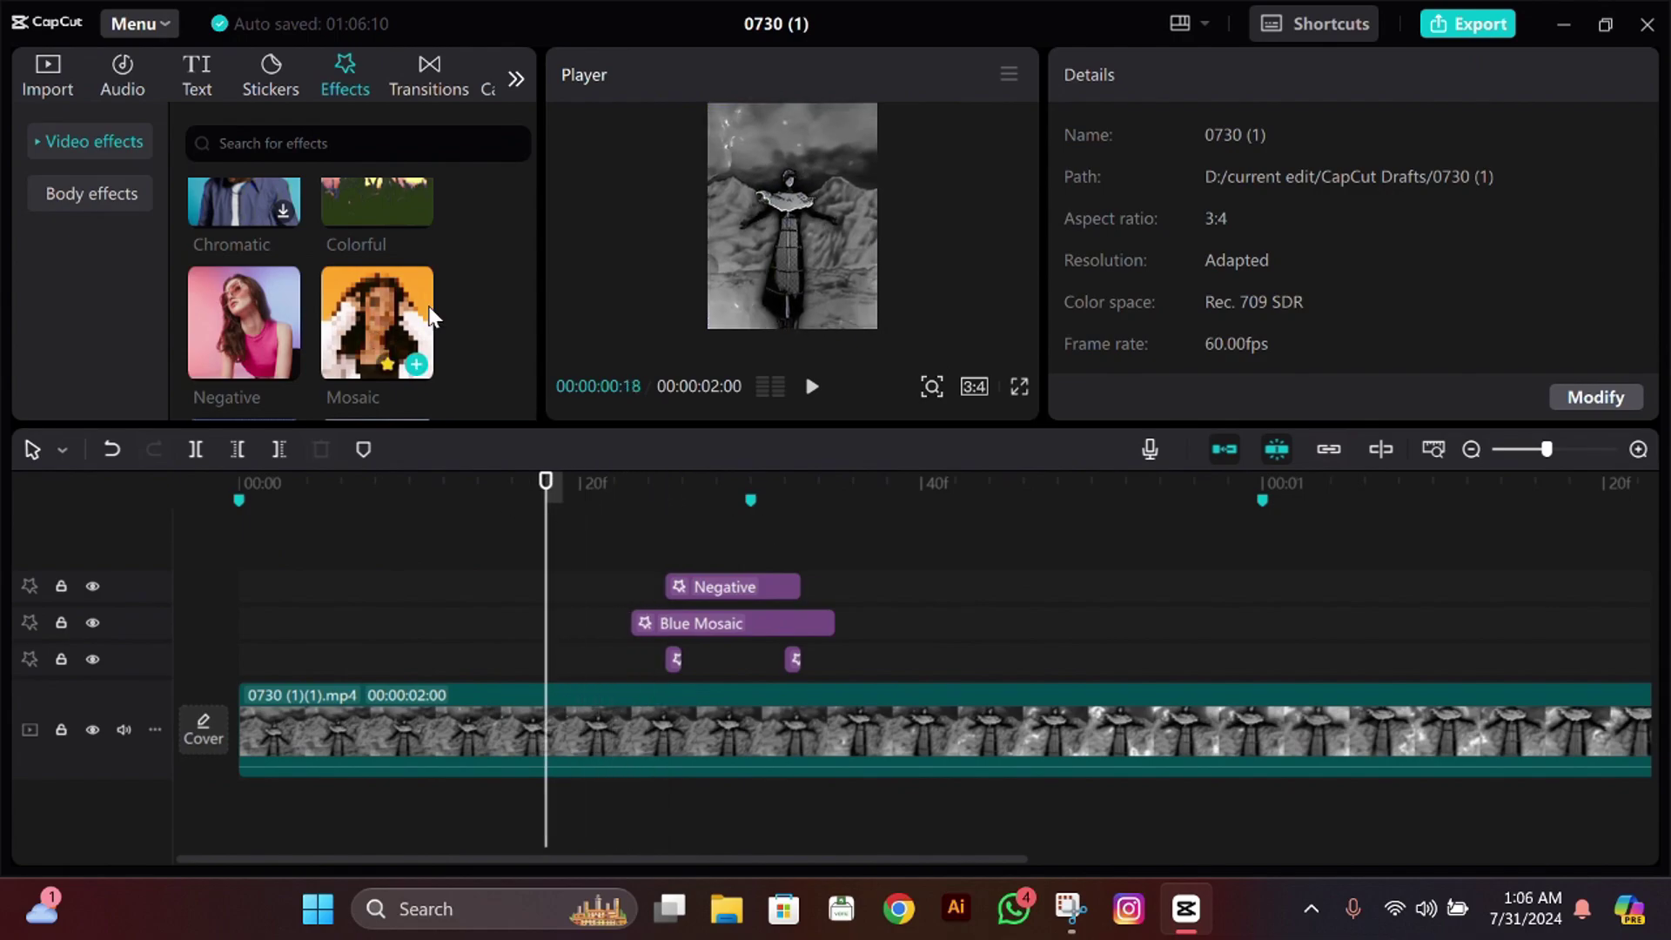
{"action": "scroll", "coordinate": [443, 346], "scroll_direction": "up", "scroll_amount": 2}
{"action": "scroll", "coordinate": [446, 343], "scroll_direction": "down", "scroll_amount": 4}
{"action": "scroll", "coordinate": [445, 343], "scroll_direction": "down", "scroll_amount": 8}
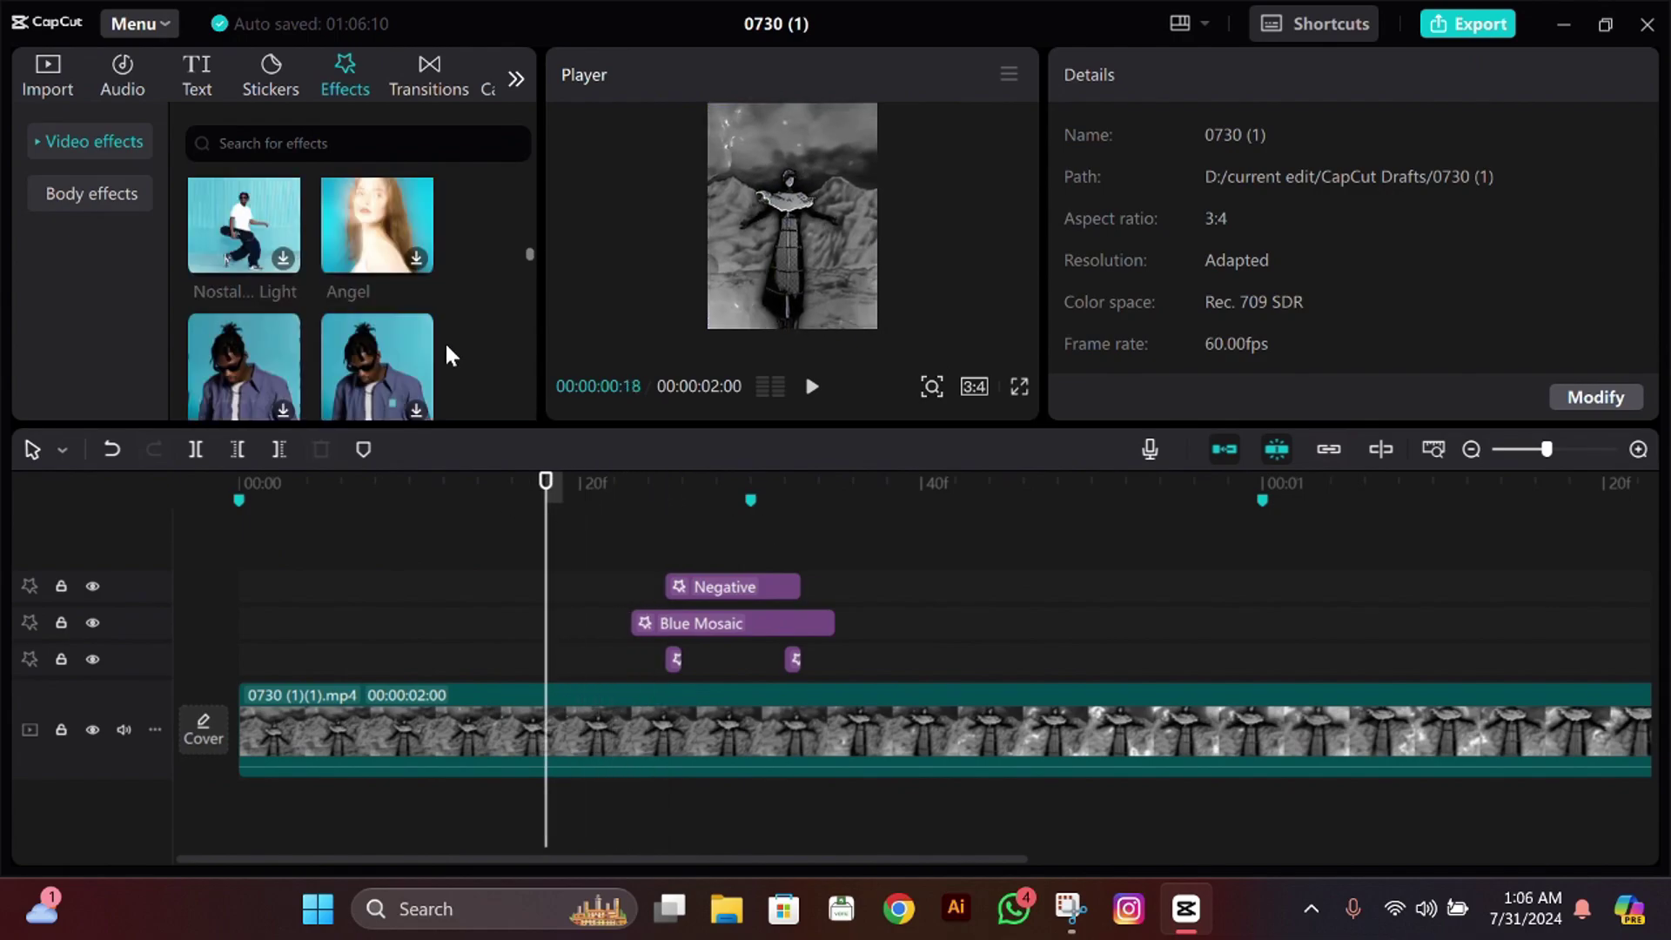
{"action": "scroll", "coordinate": [443, 346], "scroll_direction": "down", "scroll_amount": 3}
{"action": "left_click_drag", "start_coordinate": [244, 288], "coordinate": [552, 566]}
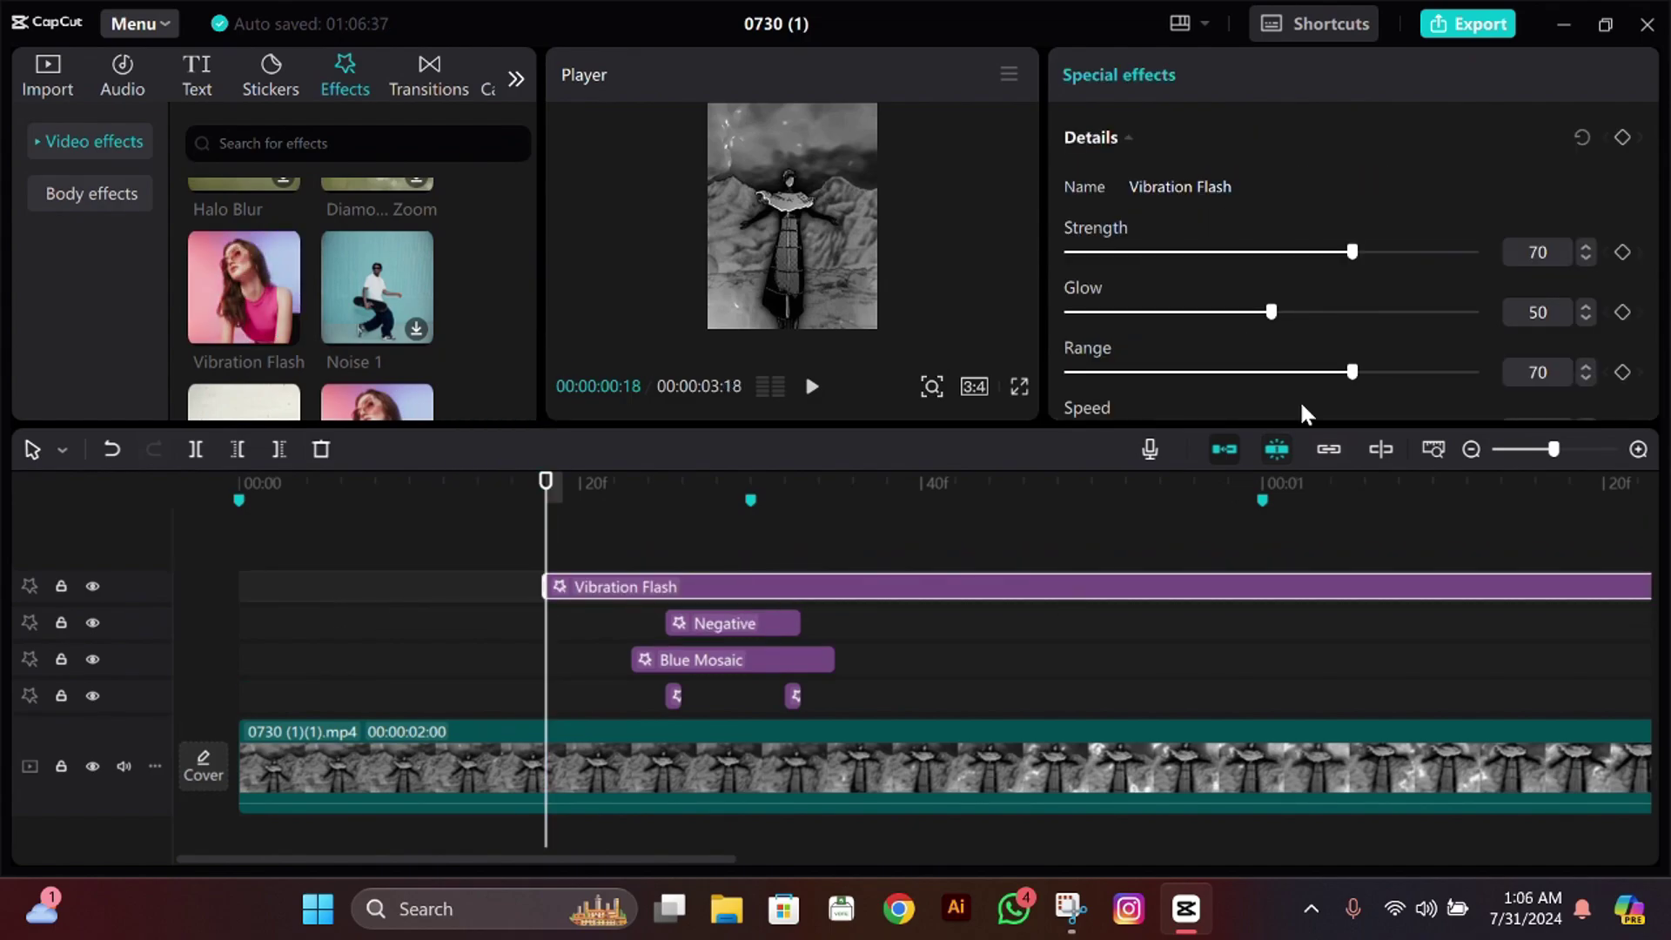
Step: Set Vibration Flash's Glow to 0, Range to 100 and Speed to 74, and keyframe Speed at frame 31
{"action": "scroll", "coordinate": [1354, 377], "scroll_direction": "down", "scroll_amount": 1}
{"action": "left_click_drag", "start_coordinate": [1352, 347], "coordinate": [1664, 359]}
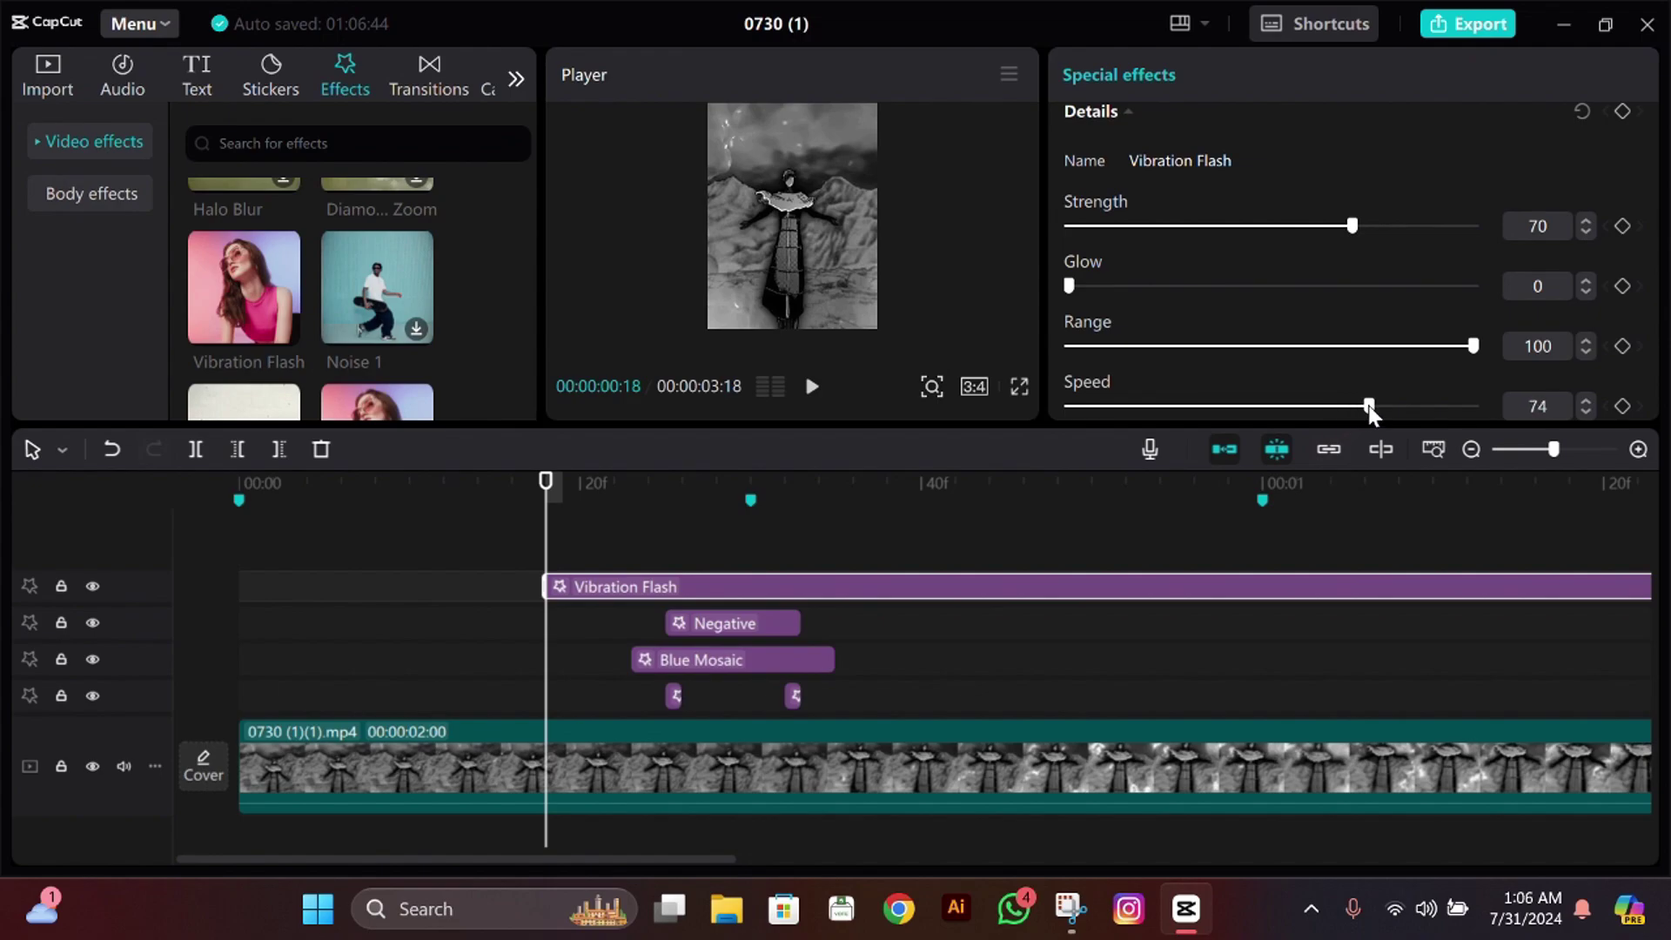
{"action": "left_click", "coordinate": [752, 485]}
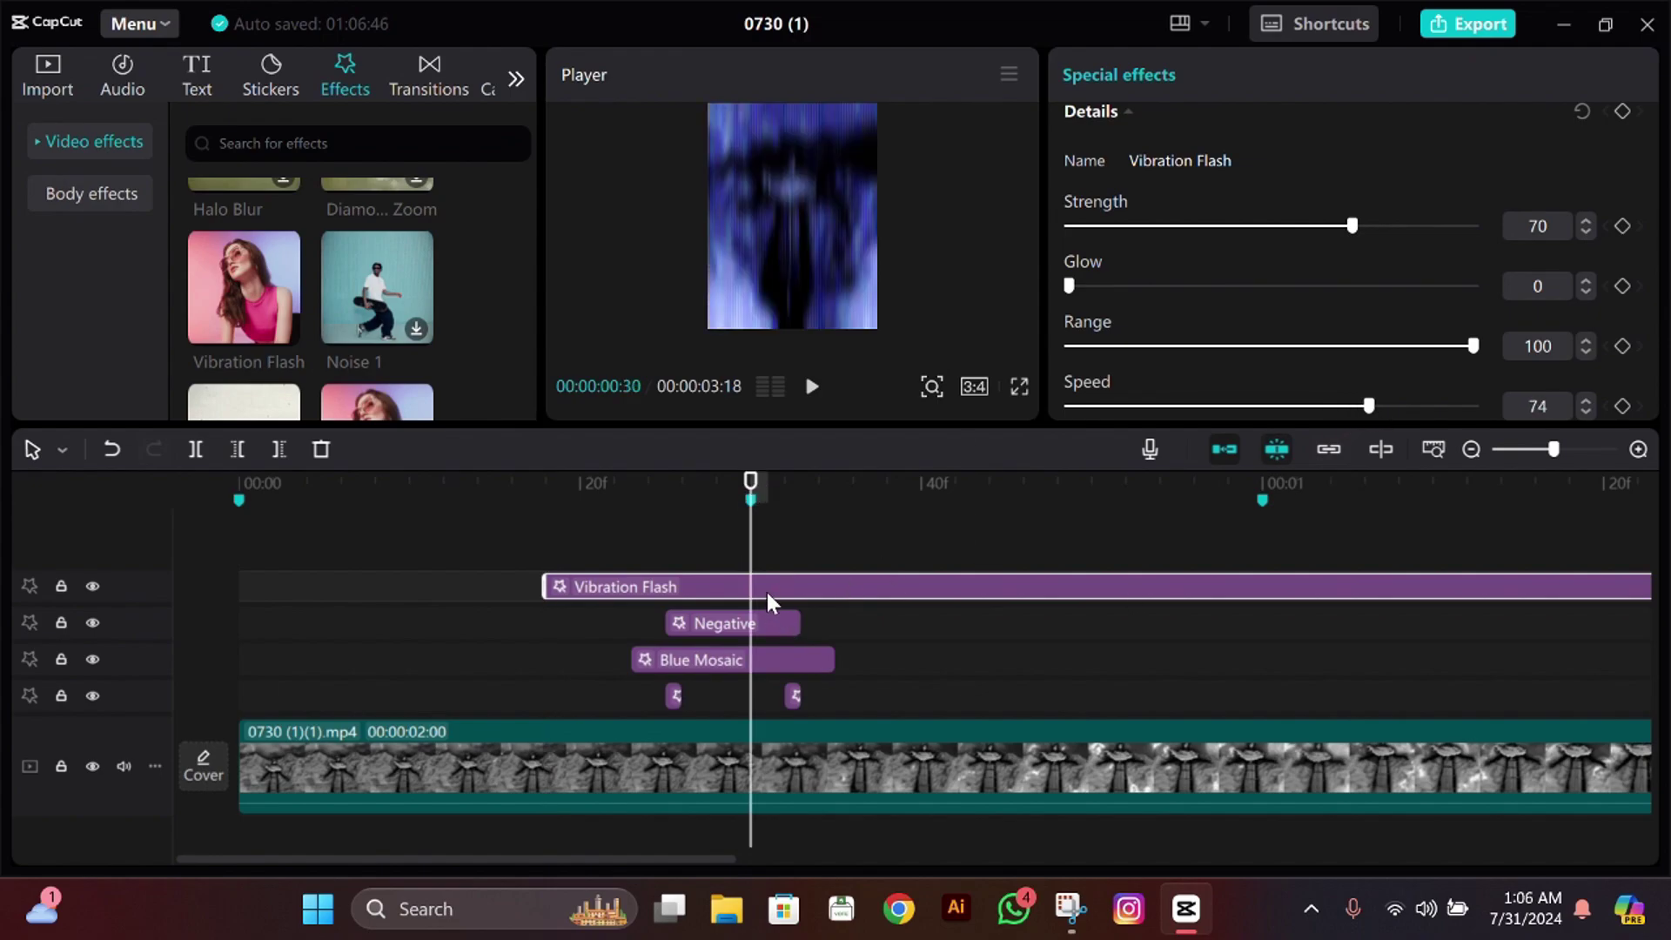
{"action": "left_click_drag", "start_coordinate": [760, 574], "coordinate": [766, 572]}
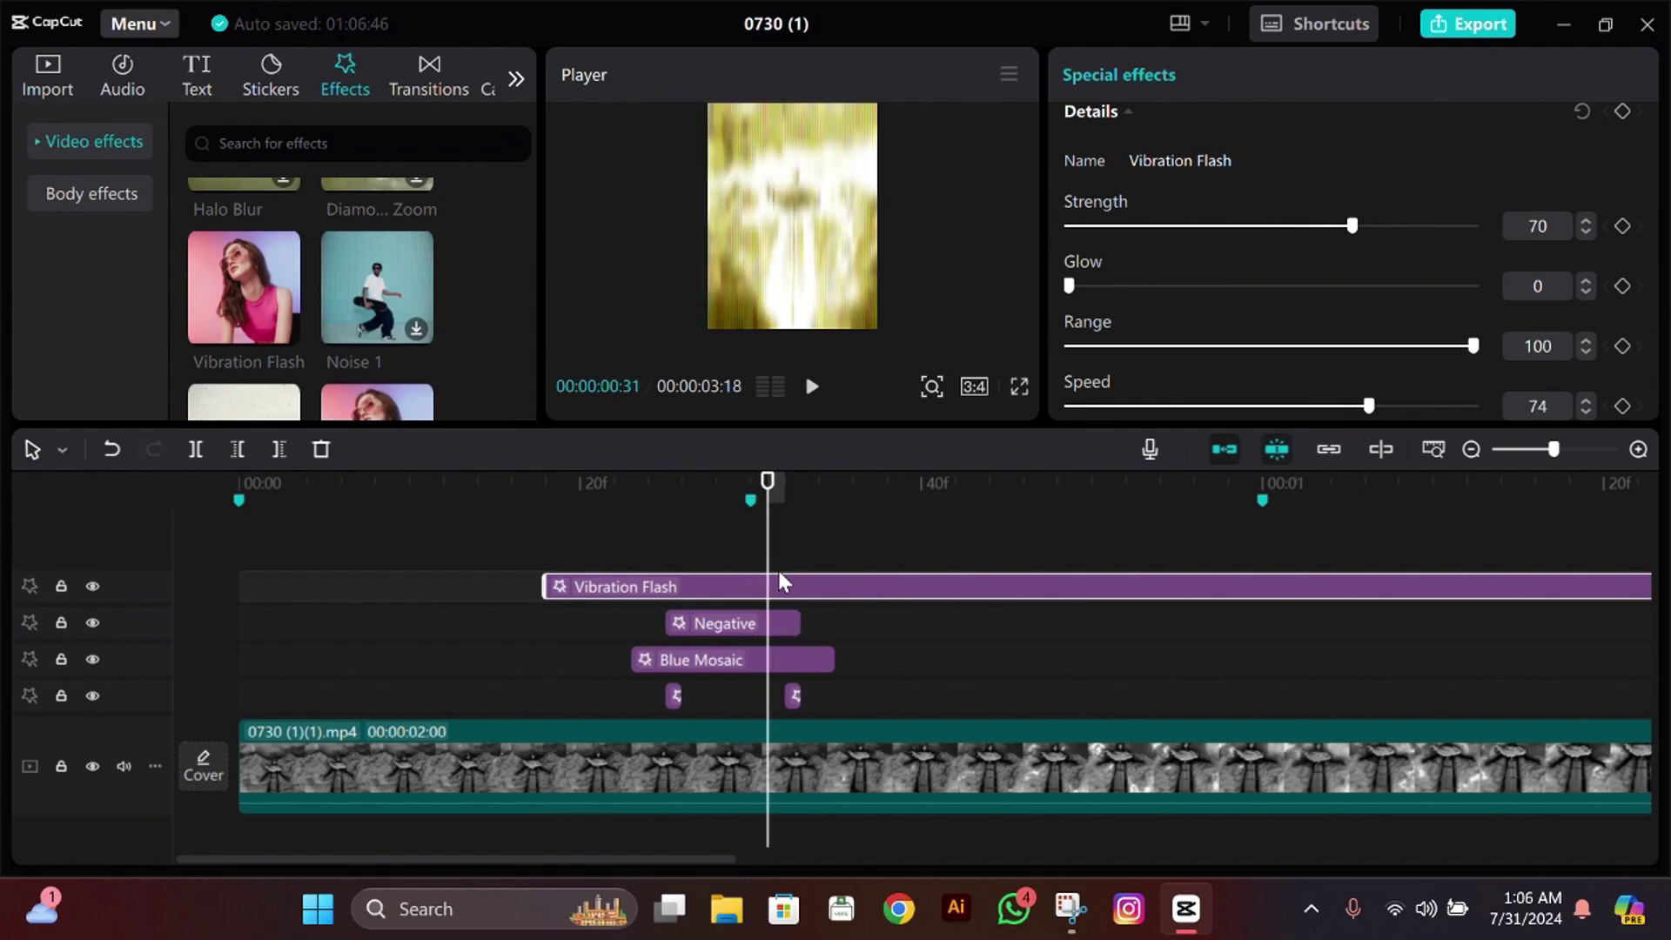
{"action": "left_click", "coordinate": [1621, 406]}
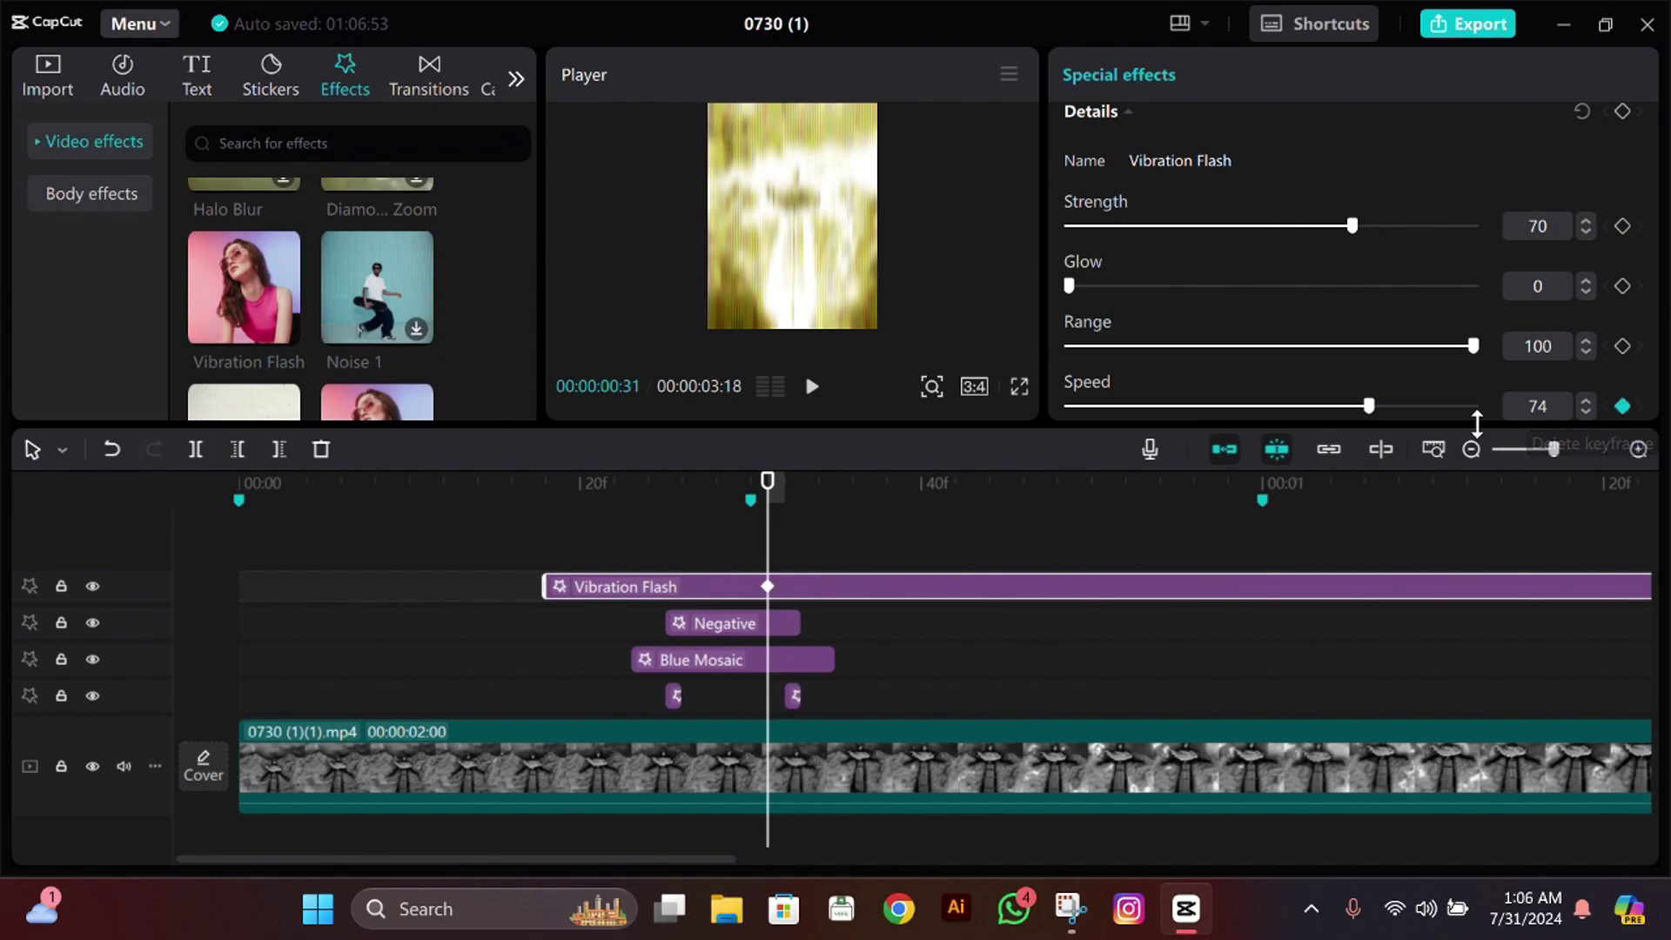
Step: Keyframe Vibration Flash's Speed to 62 at frame 36
{"action": "key", "text": "Right"}
{"action": "key", "text": "Right"}
{"action": "key", "text": "Right"}
{"action": "key", "text": "Right"}
{"action": "key", "text": "Right"}
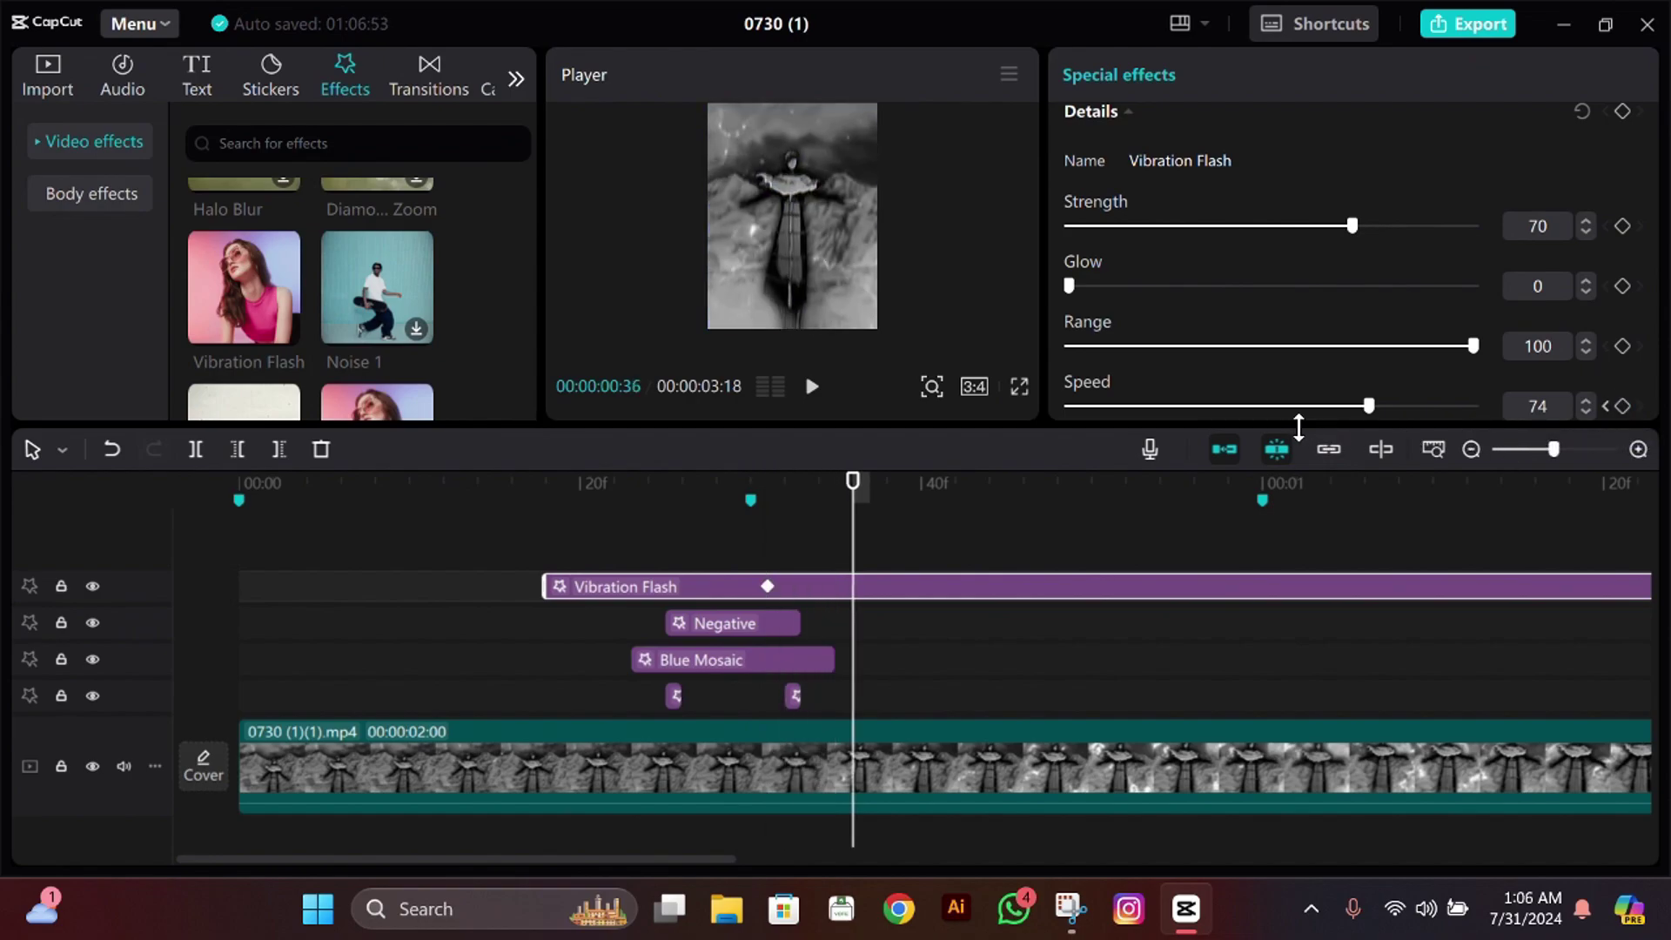
{"action": "left_click", "coordinate": [1291, 405]}
{"action": "left_click_drag", "start_coordinate": [1291, 406], "coordinate": [1312, 405]}
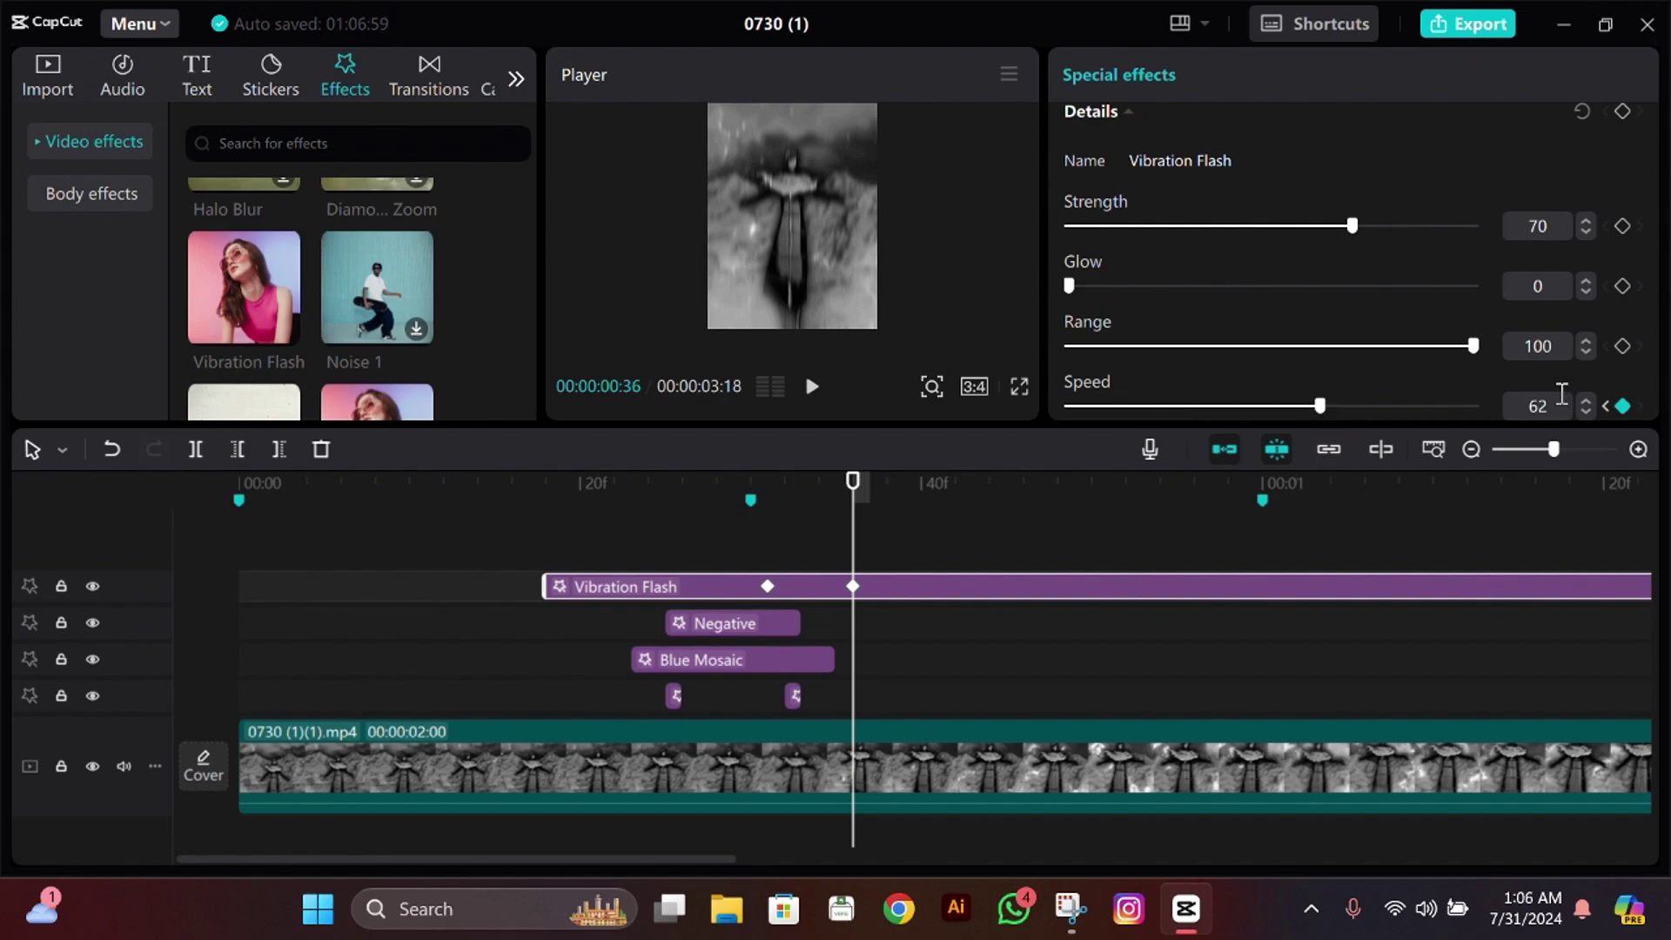
Step: Trim the end of the Vibration Flash effect to frame 45
{"action": "key", "text": "Right"}
{"action": "key", "text": "Right"}
{"action": "key", "text": "Right"}
{"action": "key", "text": "Right"}
{"action": "key", "text": "Right"}
{"action": "key", "text": "Right"}
{"action": "key", "text": "Right"}
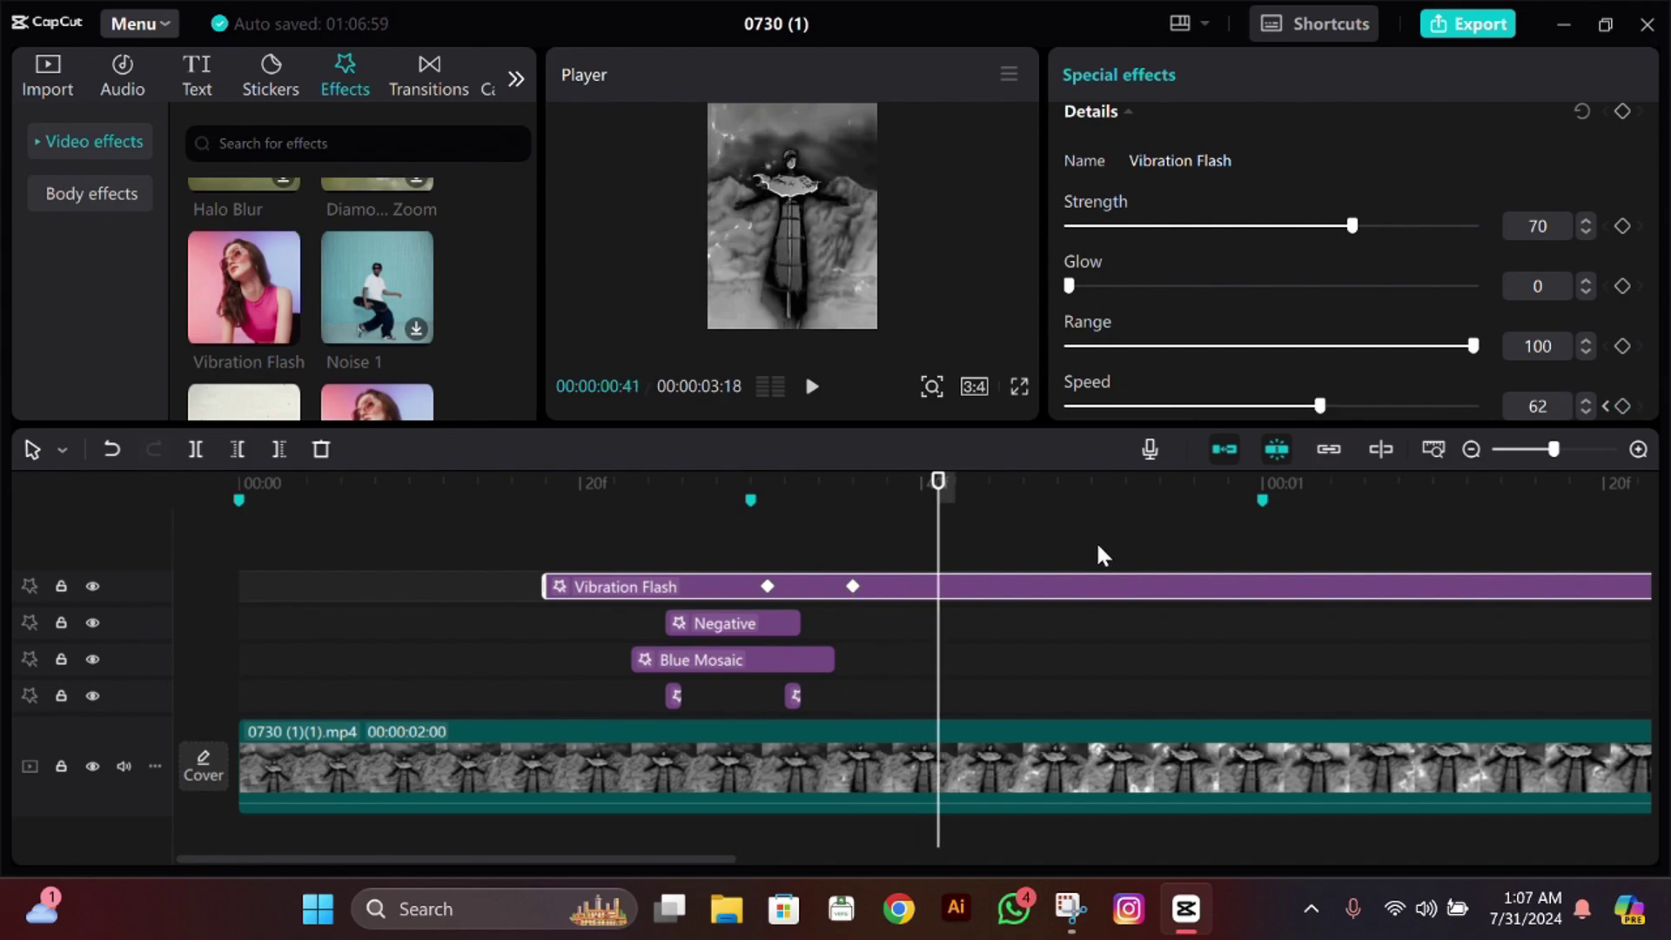
{"action": "key", "text": "Right"}
{"action": "key", "text": "Right"}
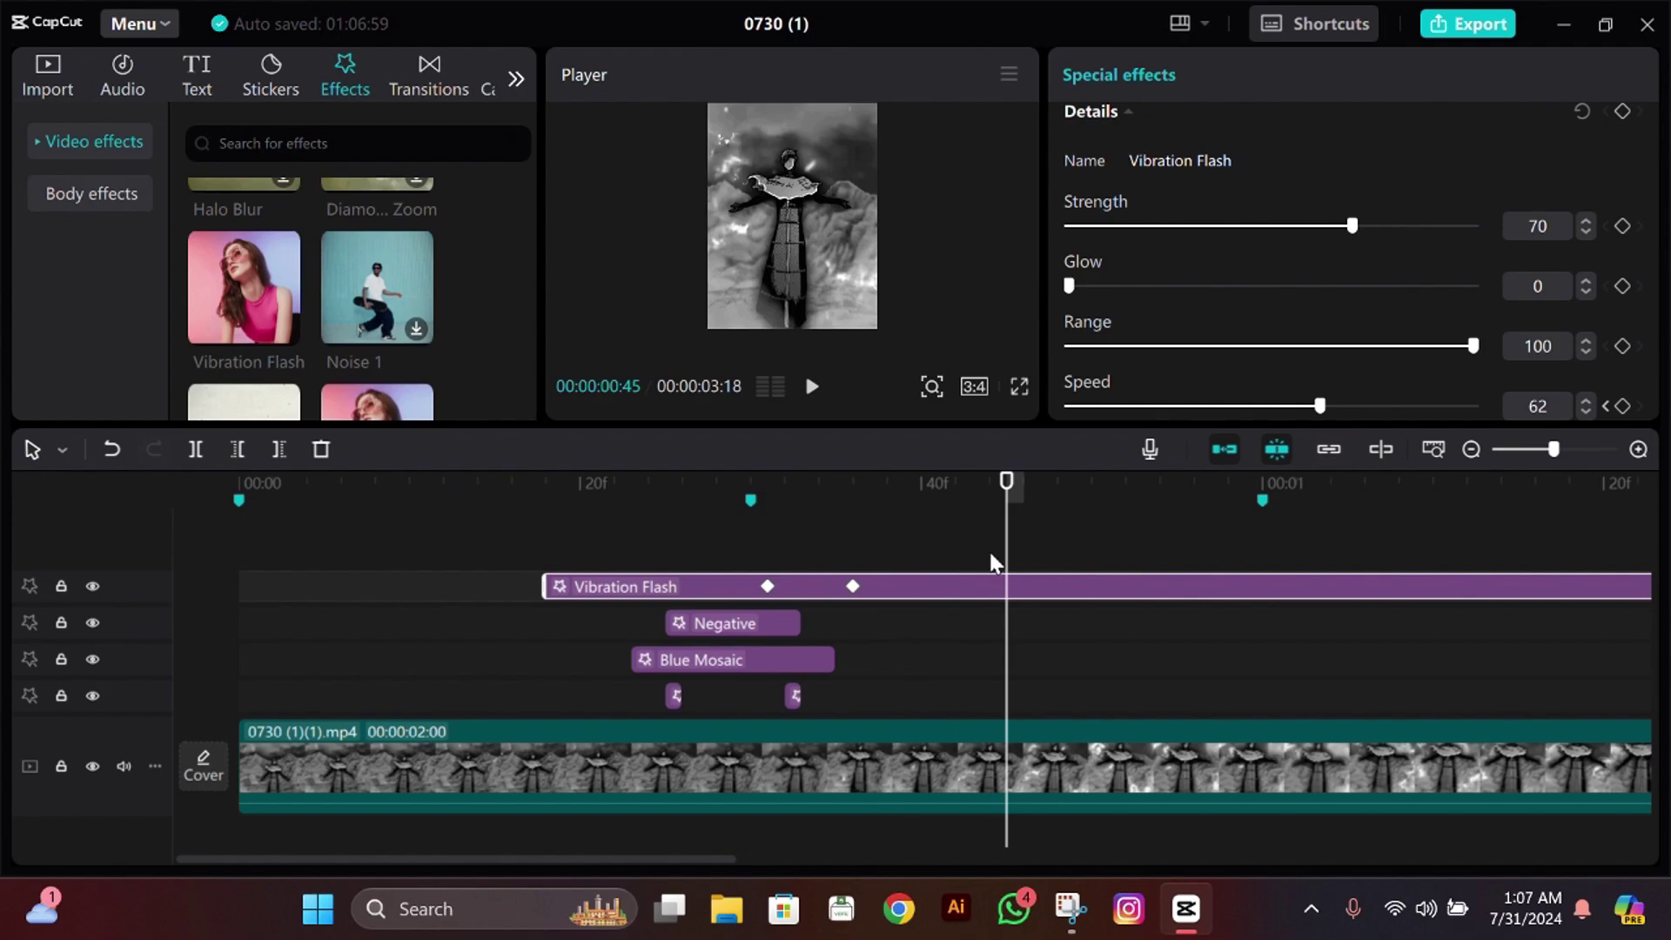
{"action": "key", "text": "w"}
Step: Play back the clip from before the effects to review the added vibration
{"action": "left_click_drag", "start_coordinate": [508, 538], "coordinate": [335, 589]}
{"action": "key", "text": "space"}
{"action": "key", "text": "space"}
Step: Add a custom adjustment layer above all effects, starting at frame 23 with Blue Mosaic
{"action": "left_click_drag", "start_coordinate": [560, 533], "coordinate": [921, 529]}
{"action": "left_click_drag", "start_coordinate": [418, 572], "coordinate": [668, 655]}
{"action": "scroll", "coordinate": [652, 582], "scroll_direction": "down", "scroll_amount": 1}
{"action": "key", "text": "Left"}
{"action": "key", "text": "Left"}
{"action": "left_click", "coordinate": [644, 628]}
{"action": "left_click", "coordinate": [723, 648]}
{"action": "left_click", "coordinate": [516, 78]}
{"action": "left_click", "coordinate": [446, 74]}
{"action": "left_click_drag", "start_coordinate": [252, 216], "coordinate": [636, 555]}
Step: Split the adjustment layer at frame 26
{"action": "scroll", "coordinate": [1188, 336], "scroll_direction": "down", "scroll_amount": 1}
{"action": "key", "text": "Right"}
{"action": "key", "text": "Right"}
{"action": "key", "text": "Right"}
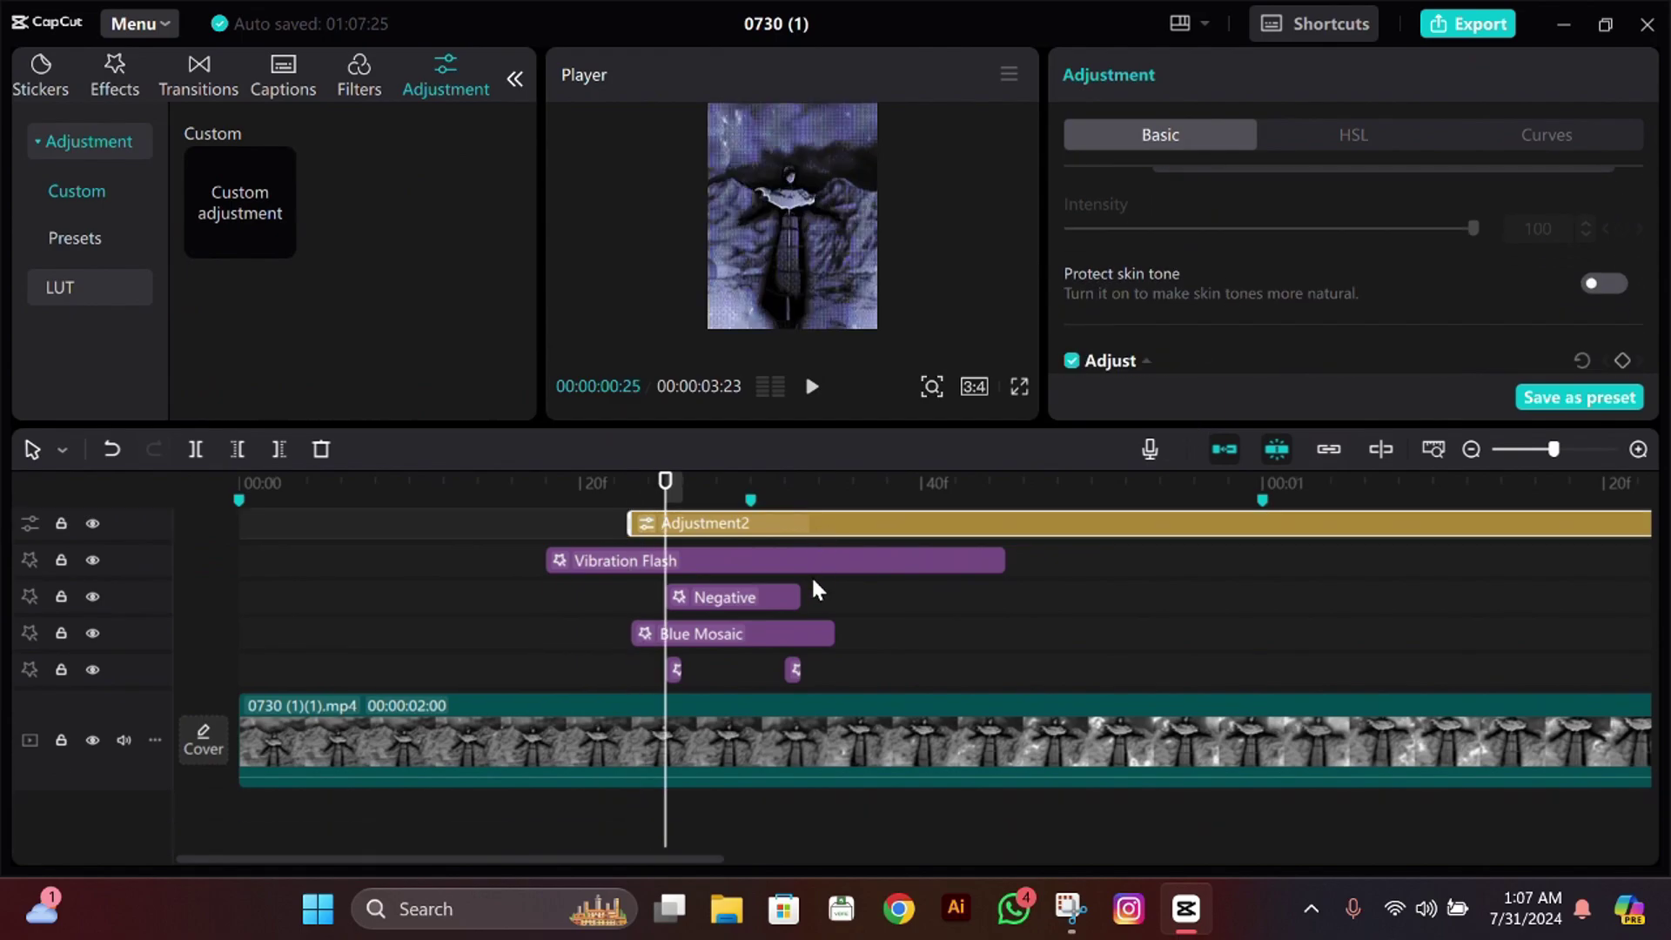
{"action": "key", "text": "ctrl+b"}
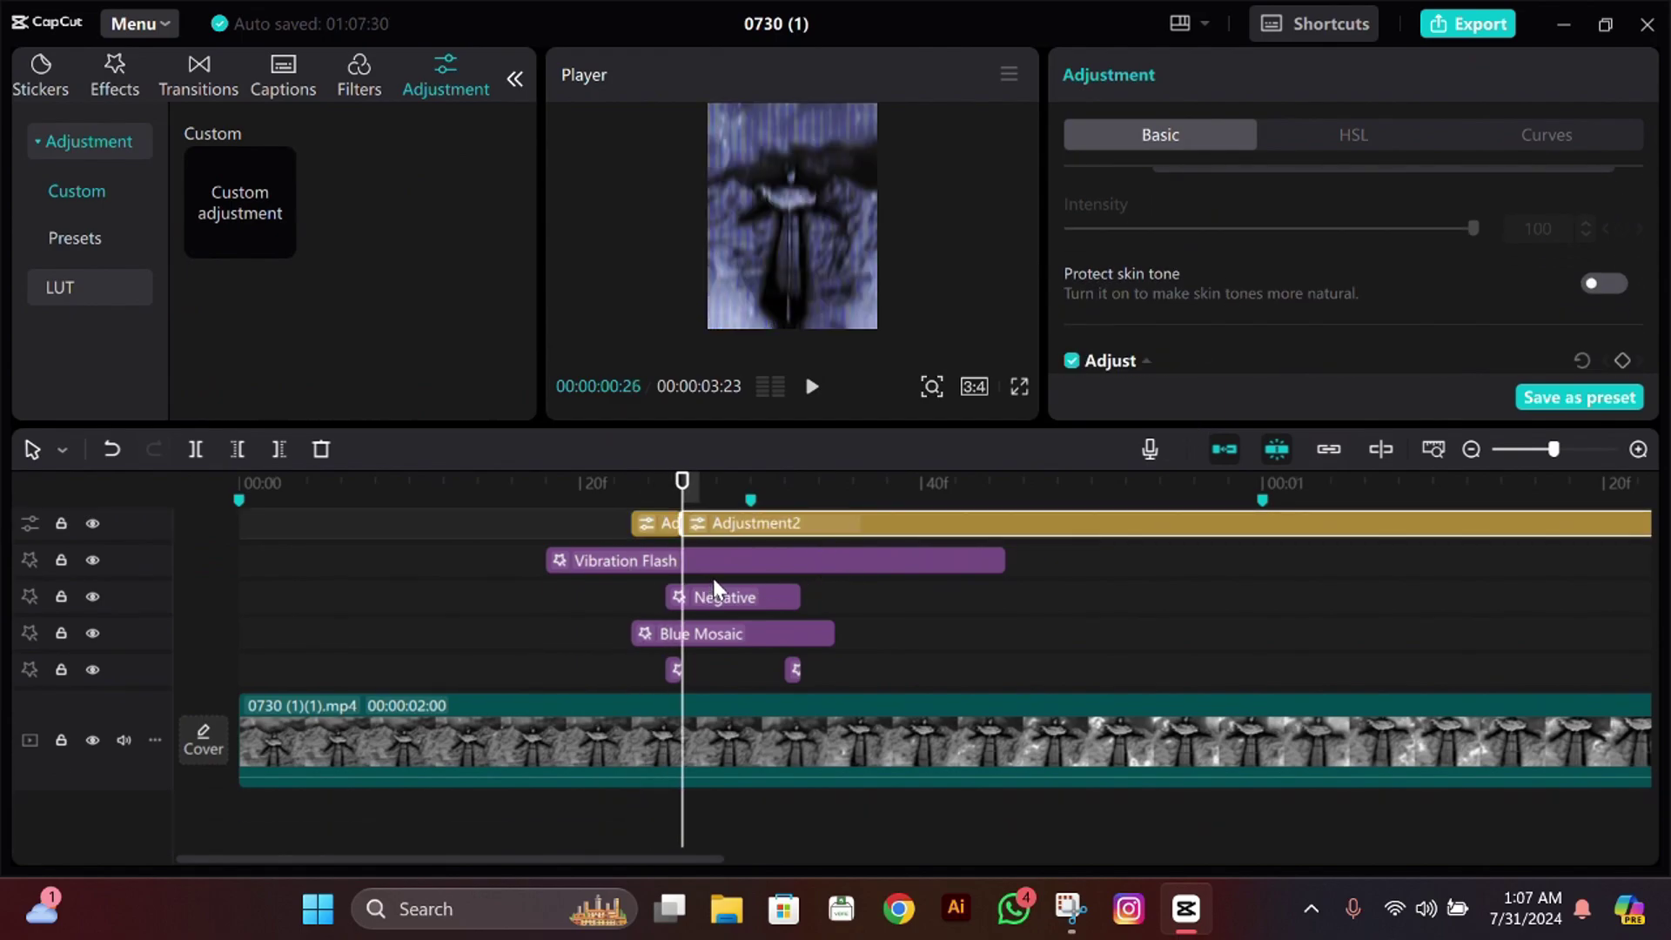
Step: Trim the second adjustment piece so that it ends at frame 27
{"action": "key", "text": "Right"}
{"action": "key", "text": "Delete"}
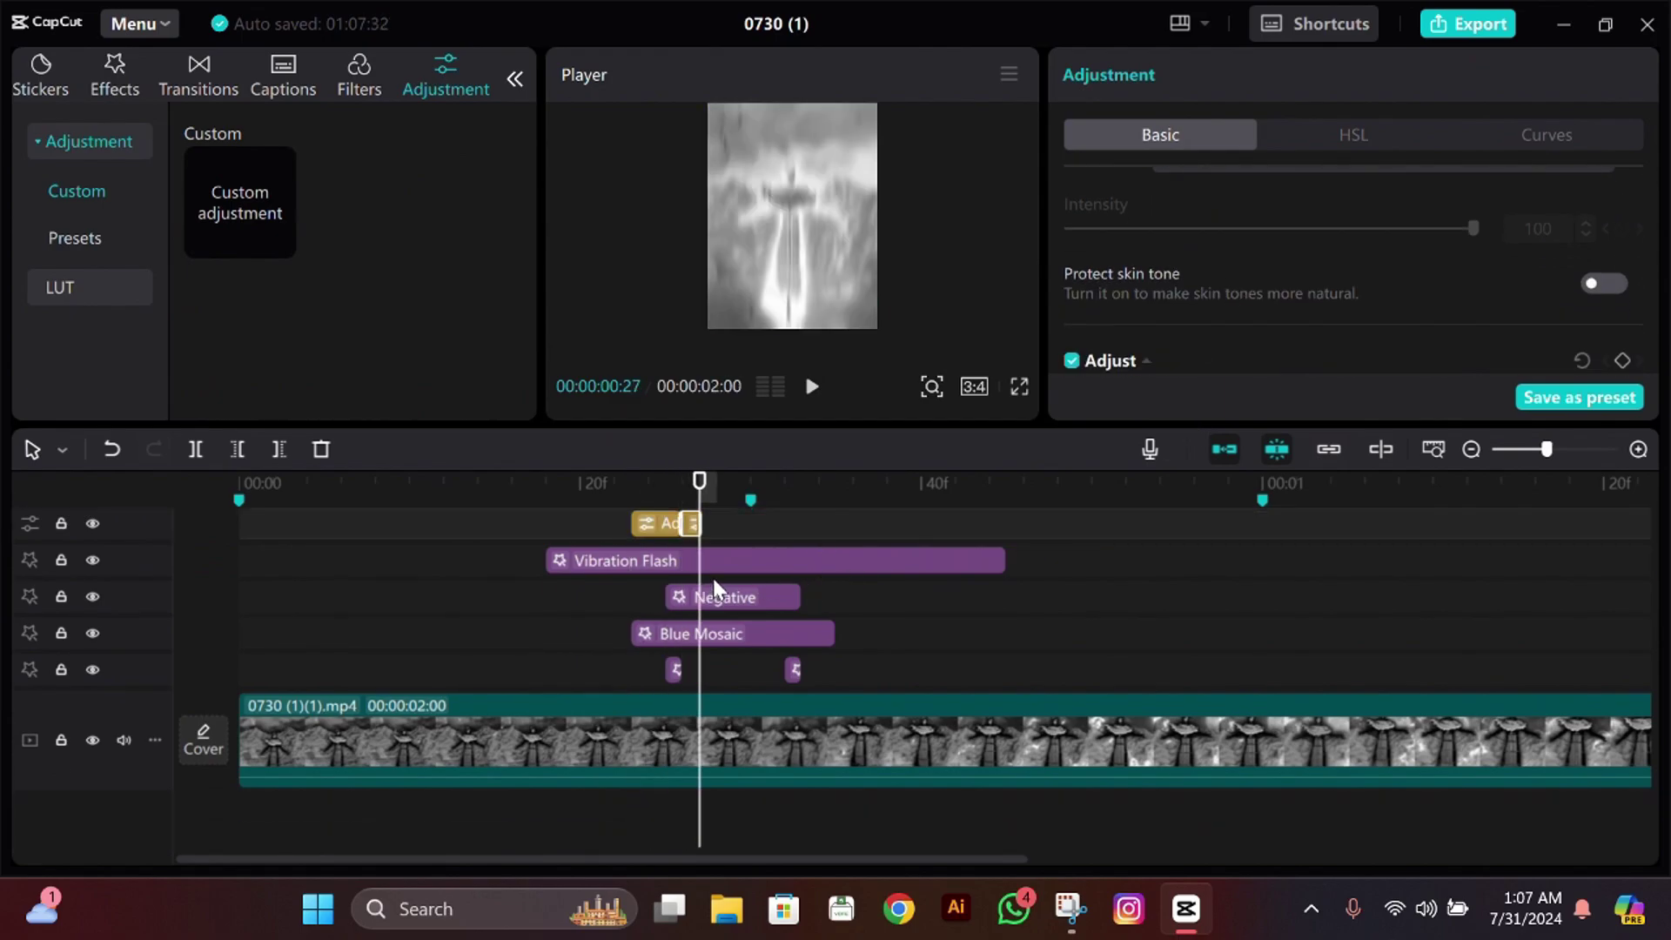
Step: Lower the saturation of the first adjustment piece, from frame 23 to 26, so that the image turns black and white
{"action": "scroll", "coordinate": [713, 590], "scroll_direction": "up", "scroll_amount": 1}
{"action": "left_click", "coordinate": [666, 562]}
{"action": "left_click", "coordinate": [661, 583]}
{"action": "key", "text": "Left"}
{"action": "key", "text": "Left"}
{"action": "scroll", "coordinate": [1355, 263], "scroll_direction": "down", "scroll_amount": 8}
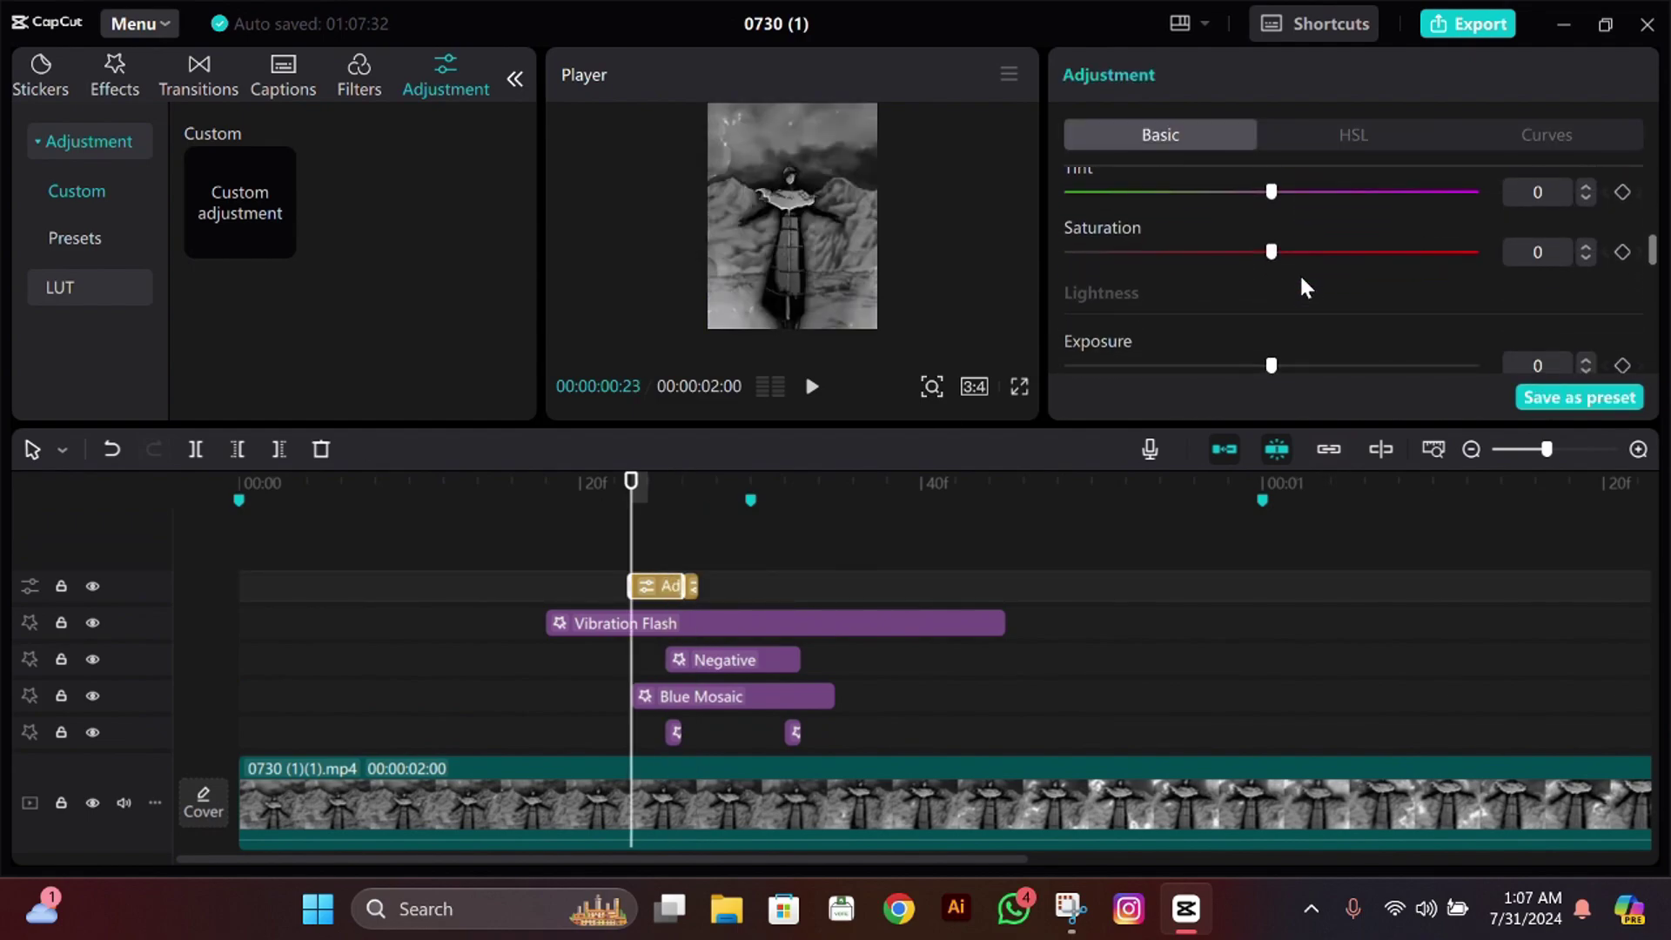
{"action": "left_click", "coordinate": [646, 536]}
{"action": "left_click_drag", "start_coordinate": [646, 553], "coordinate": [698, 554]}
{"action": "key", "text": "Right"}
{"action": "key", "text": "Left"}
{"action": "key", "text": "Left"}
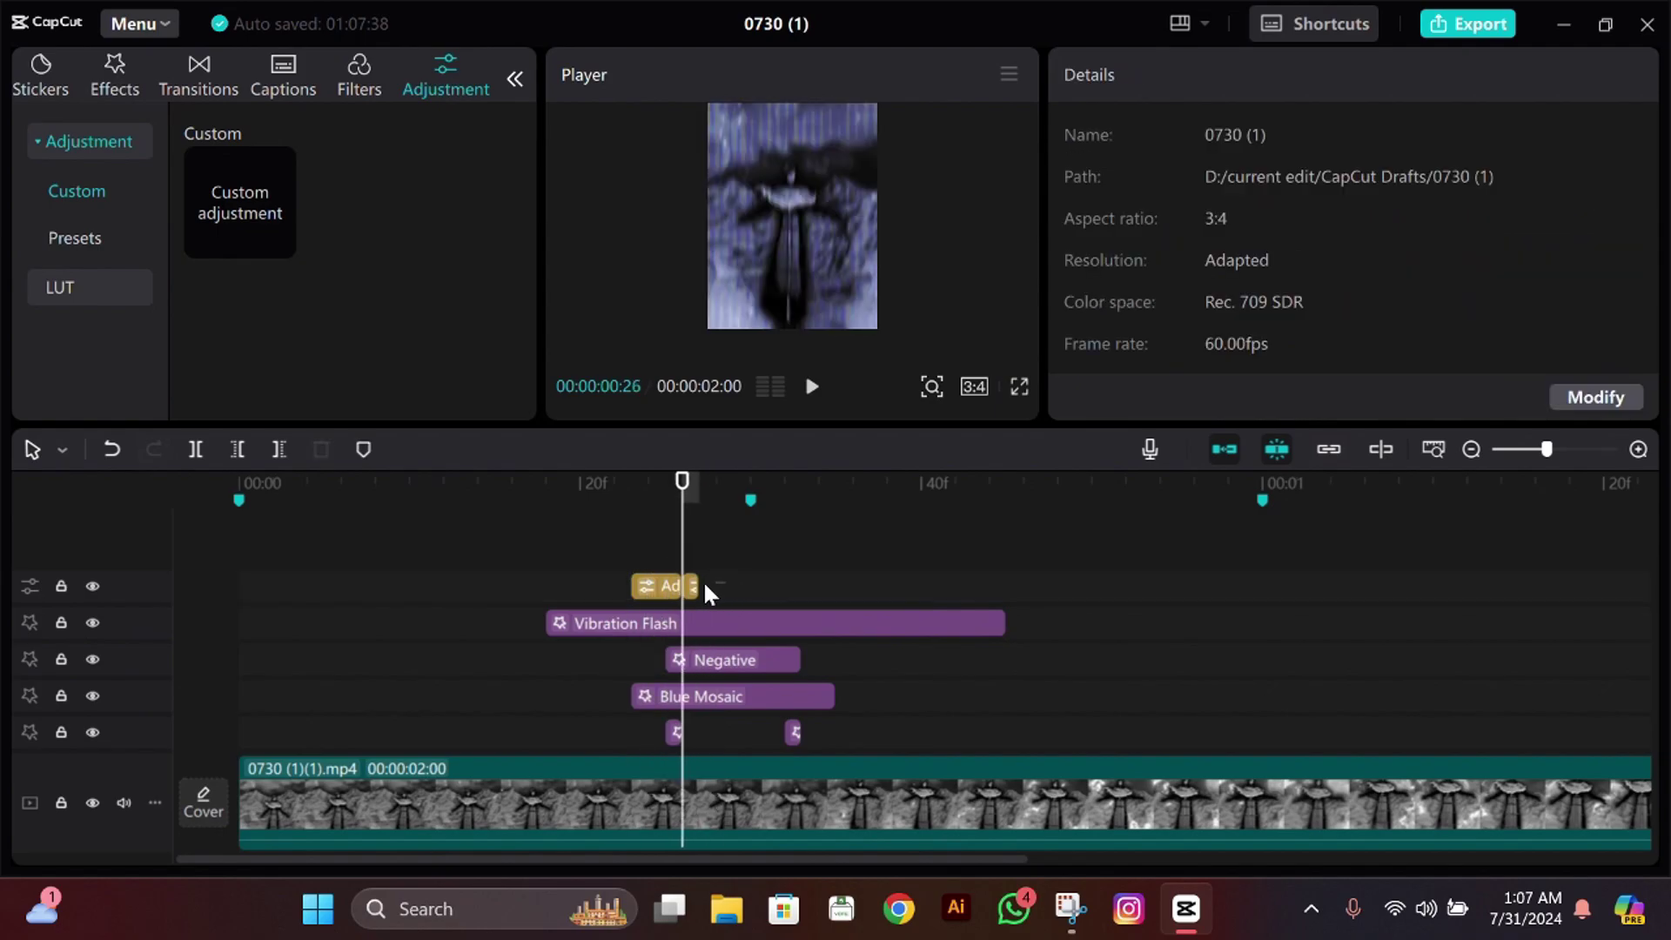
Step: Darken the one-frame adjustment piece at frame 26 by pulling its luma curve down into a steep bend near the highlights
{"action": "left_click", "coordinate": [689, 586]}
{"action": "left_click", "coordinate": [1542, 139]}
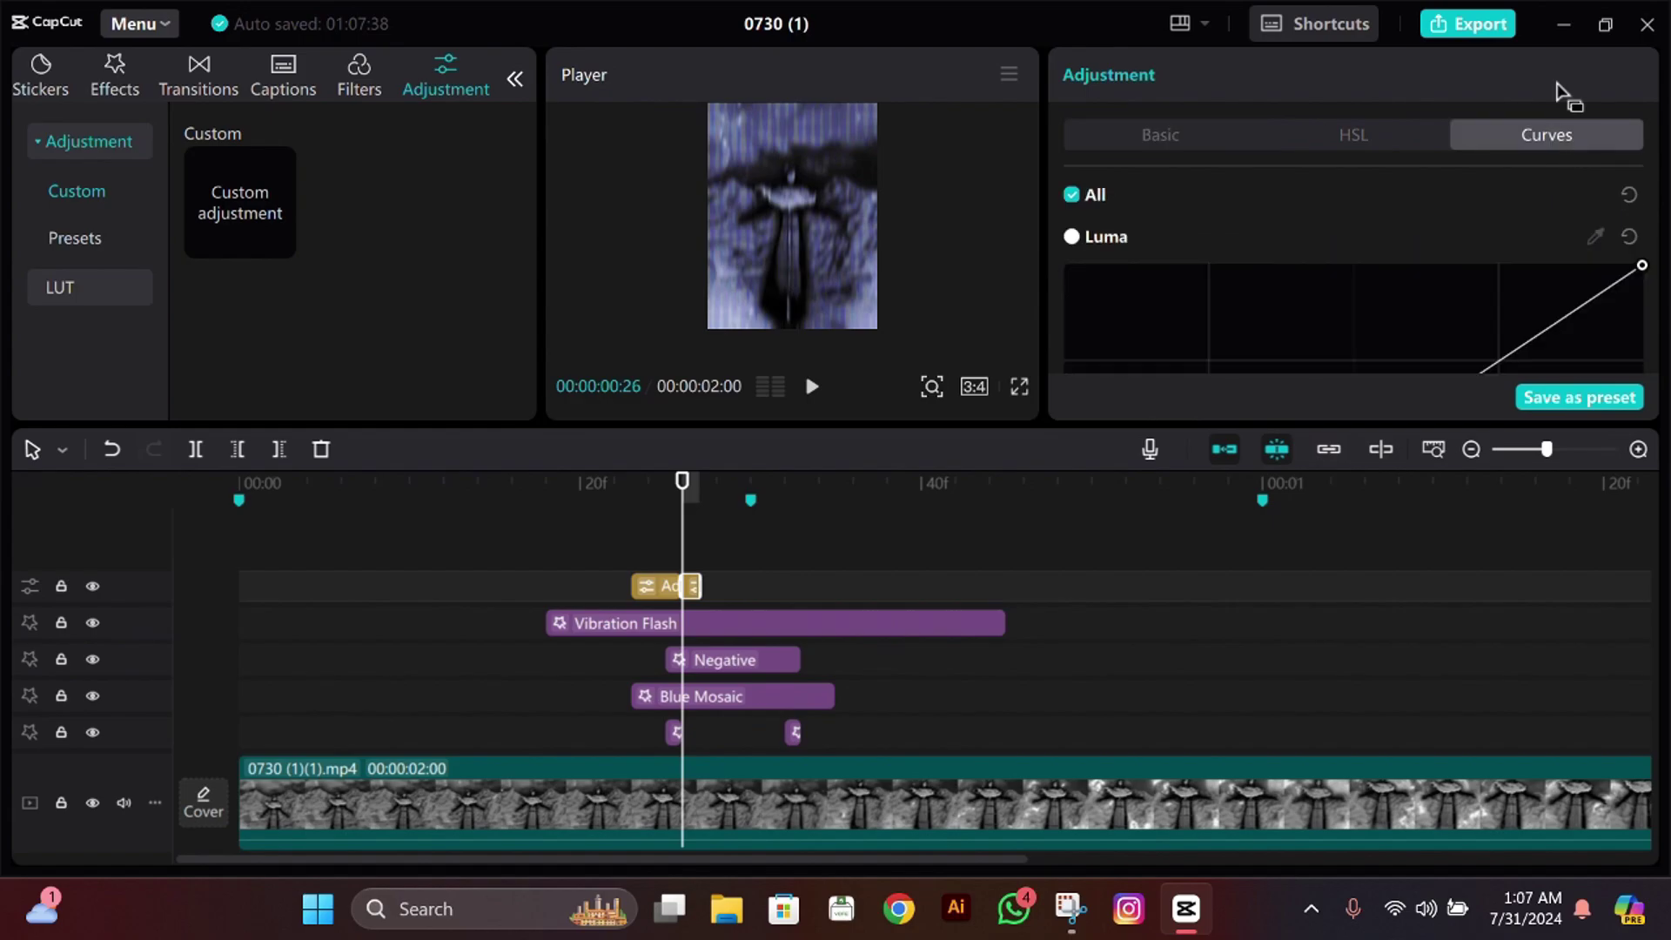
{"action": "left_click_drag", "start_coordinate": [1654, 184], "coordinate": [1654, 205]}
{"action": "left_click_drag", "start_coordinate": [1403, 244], "coordinate": [1512, 252]}
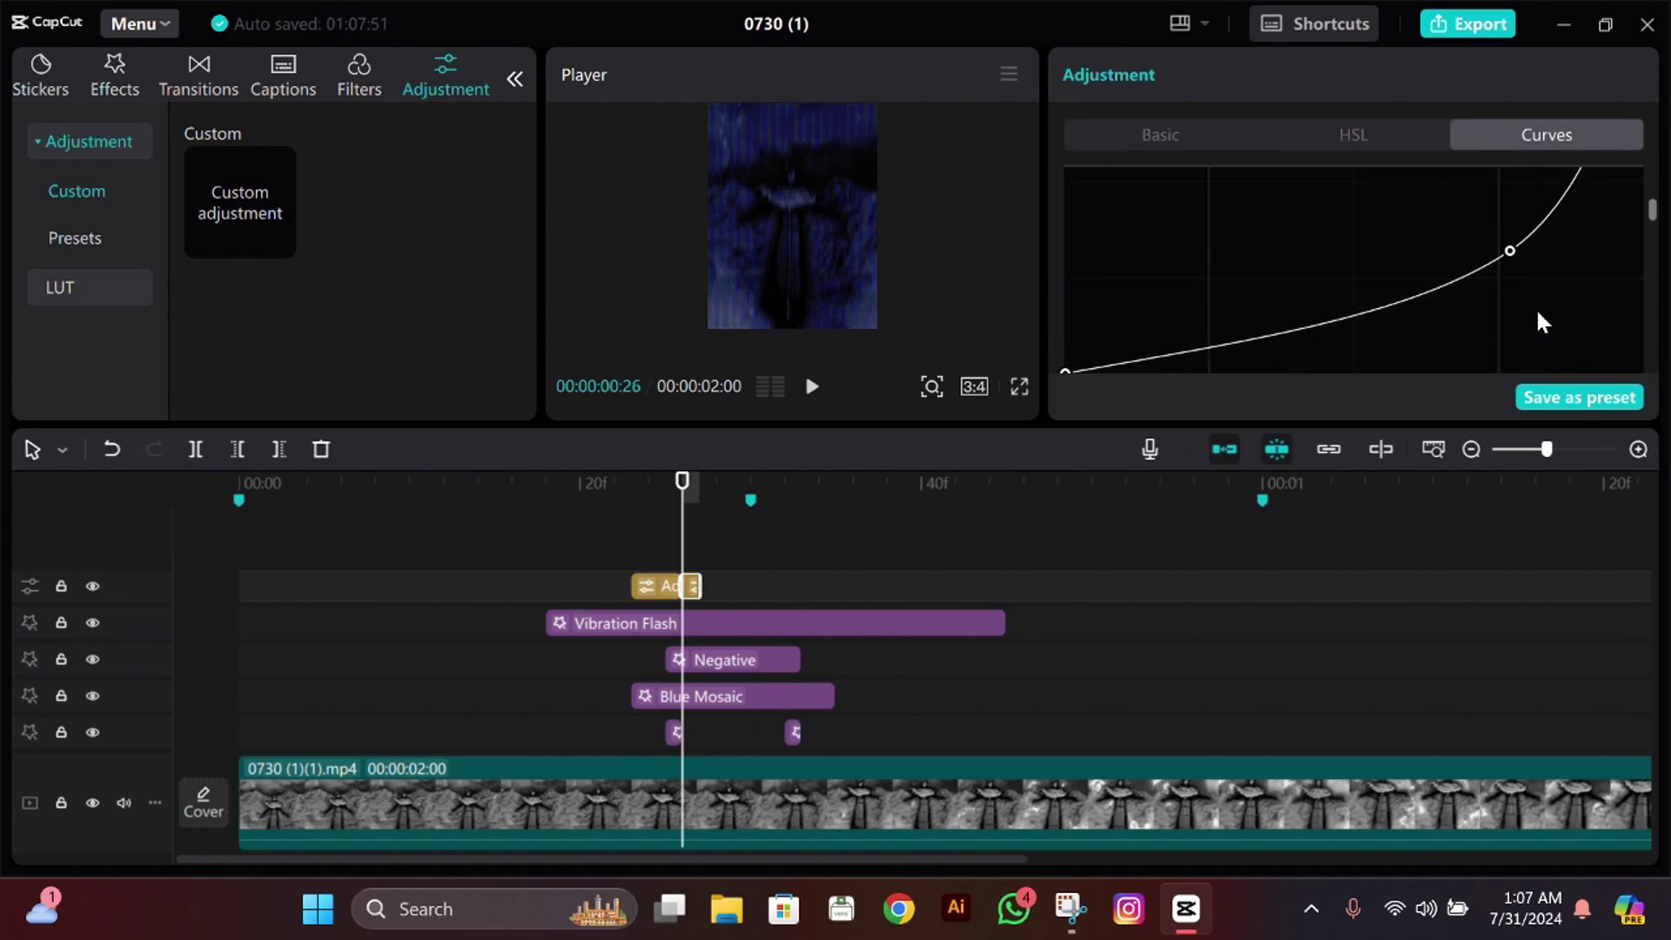
{"action": "scroll", "coordinate": [1536, 308], "scroll_direction": "down", "scroll_amount": 1}
{"action": "left_click_drag", "start_coordinate": [1511, 188], "coordinate": [1513, 192]}
{"action": "left_click", "coordinate": [591, 547]}
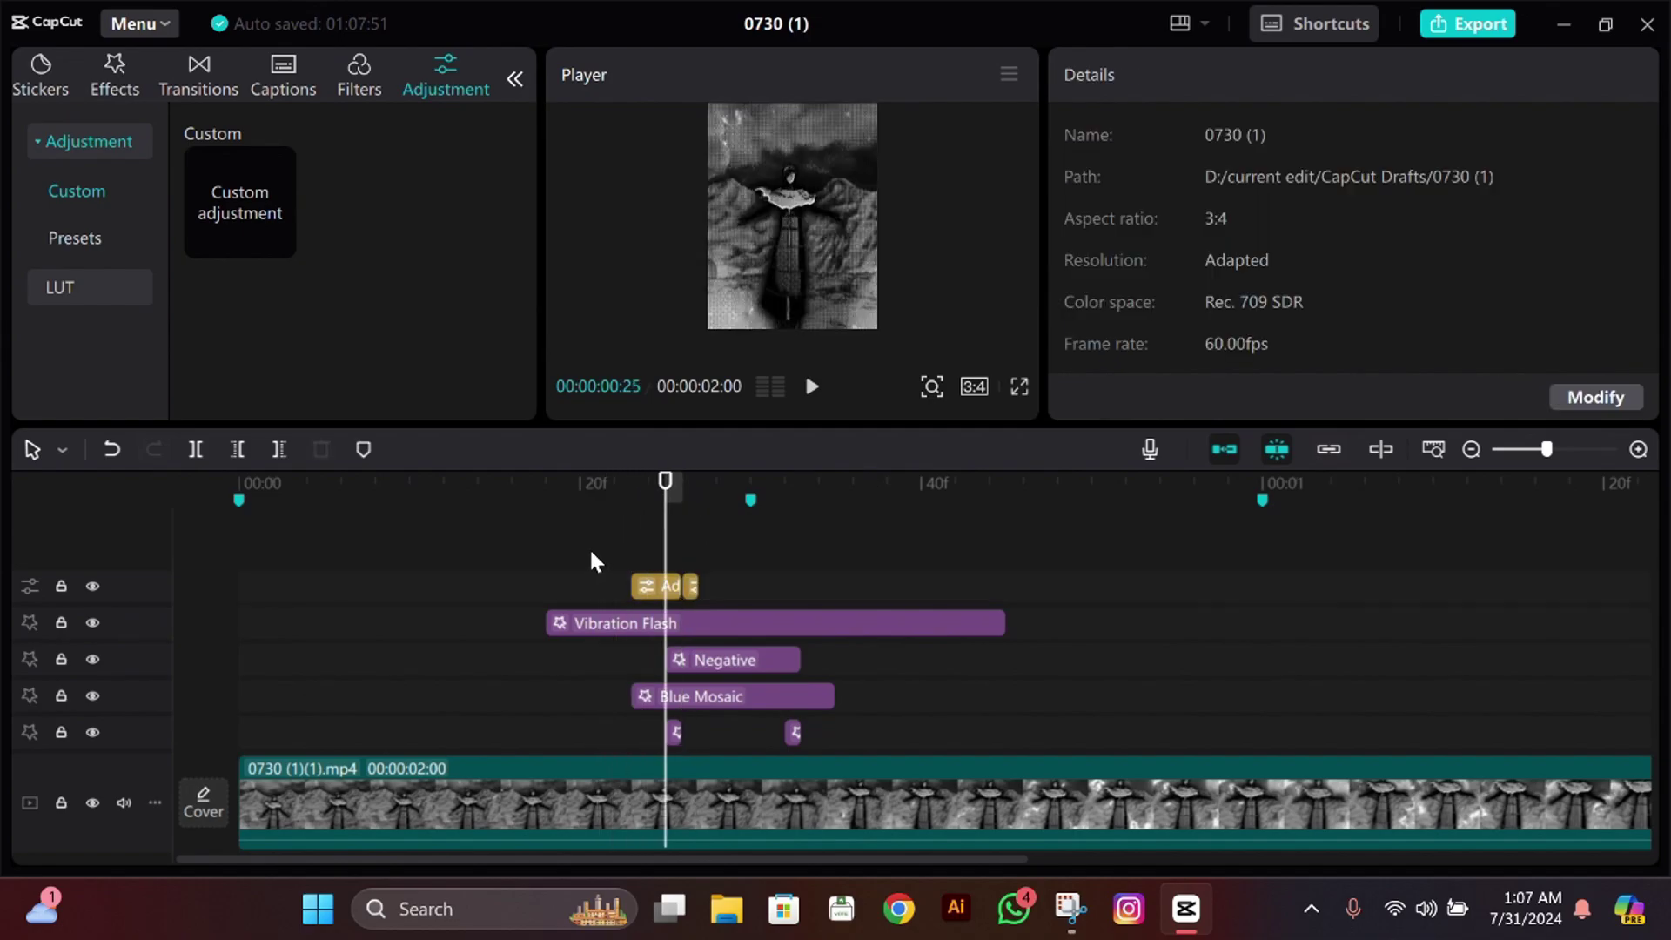
{"action": "left_click", "coordinate": [687, 585]}
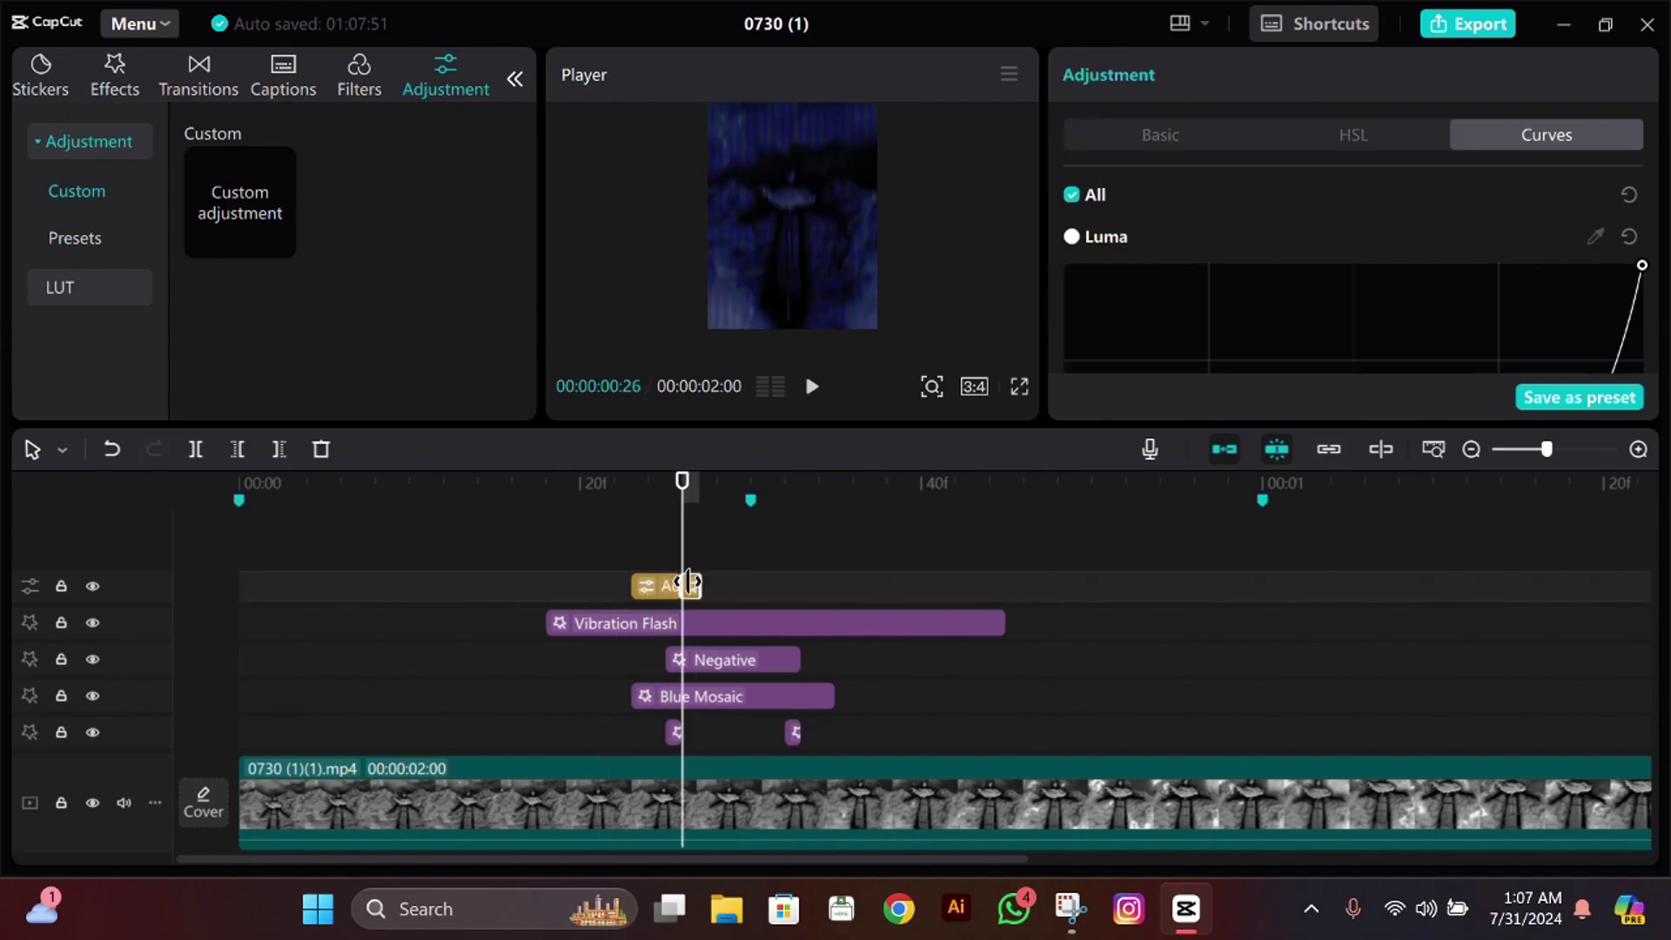
{"action": "scroll", "coordinate": [1653, 209], "scroll_direction": "down", "scroll_amount": 2}
{"action": "scroll", "coordinate": [1653, 200], "scroll_direction": "up", "scroll_amount": 3}
Step: Copy the desaturated adjustment piece to frame 29 and extend its end to match the end of Blue Mosaic
{"action": "left_click", "coordinate": [729, 571]}
{"action": "scroll", "coordinate": [729, 572], "scroll_direction": "down", "scroll_amount": 1}
{"action": "left_click", "coordinate": [714, 597]}
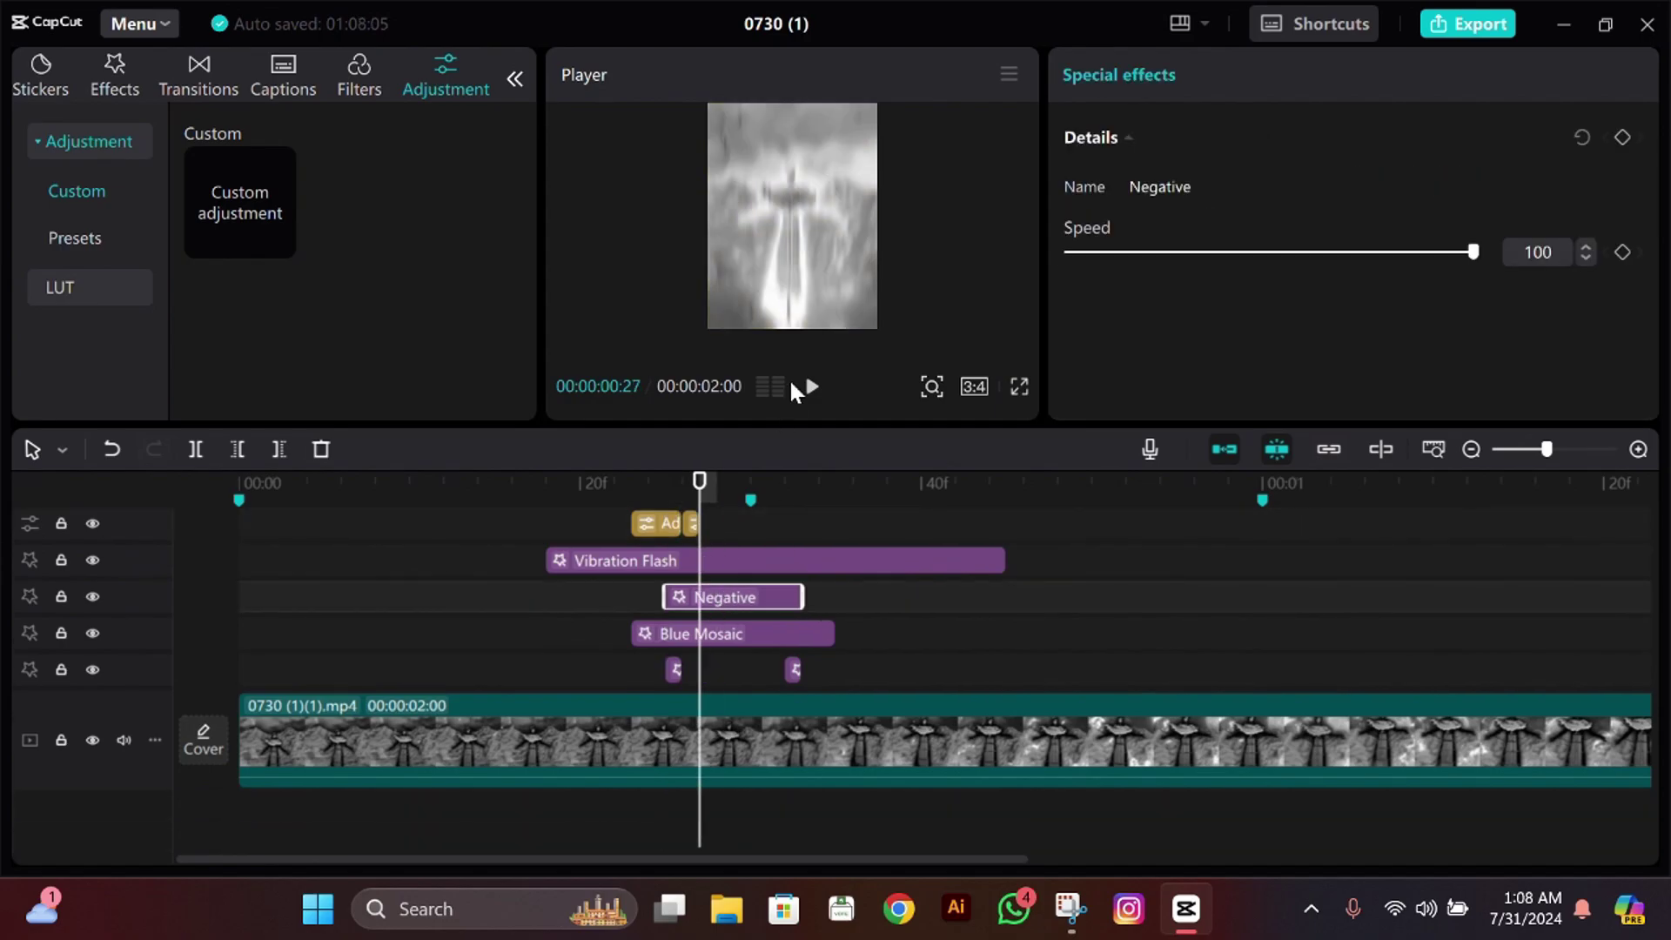
{"action": "key", "text": "Right"}
{"action": "left_click", "coordinate": [670, 520]}
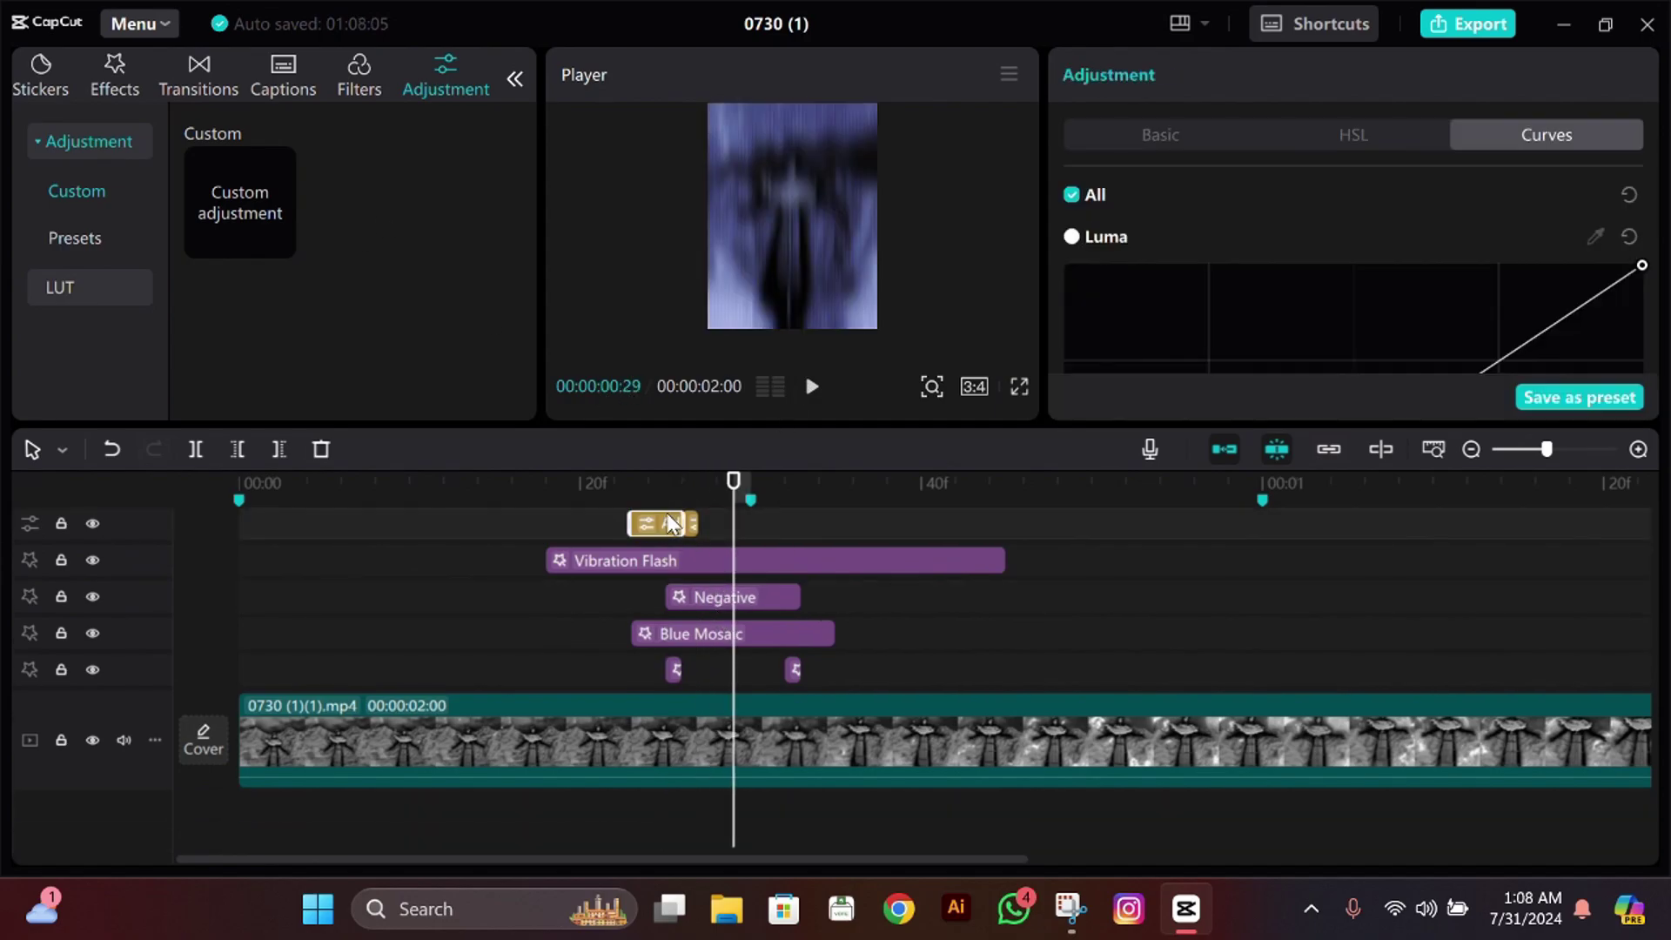
{"action": "key", "text": "ctrl+c"}
{"action": "key", "text": "ctrl+v"}
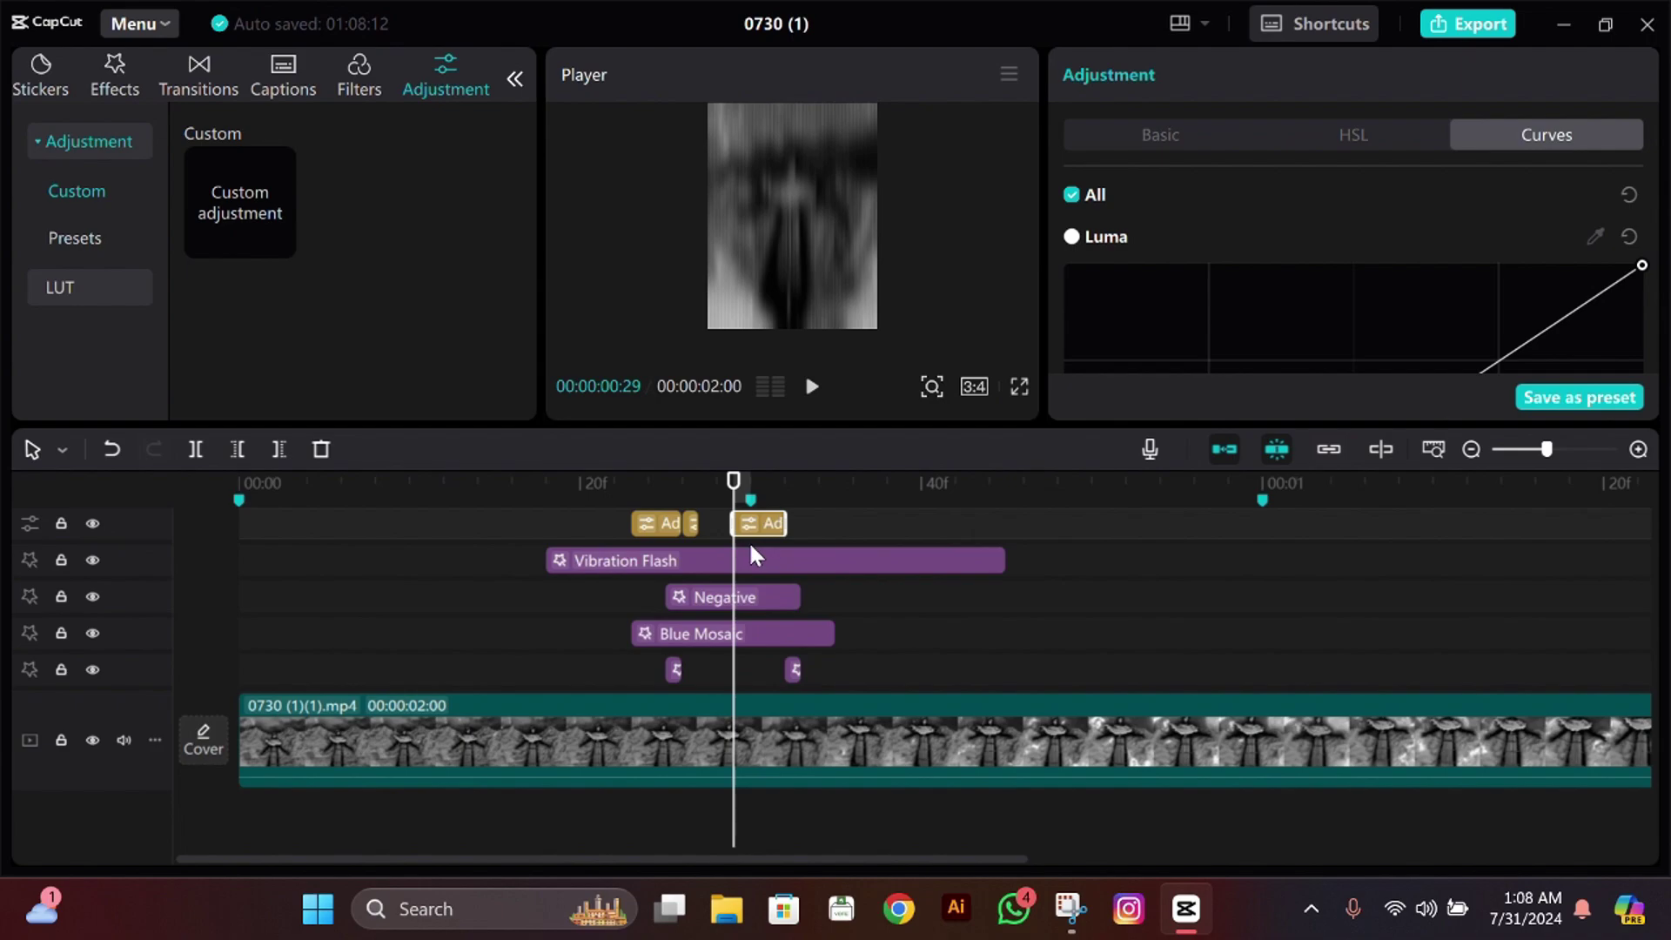
{"action": "left_click_drag", "start_coordinate": [789, 528], "coordinate": [837, 526]}
{"action": "left_click", "coordinate": [834, 597]}
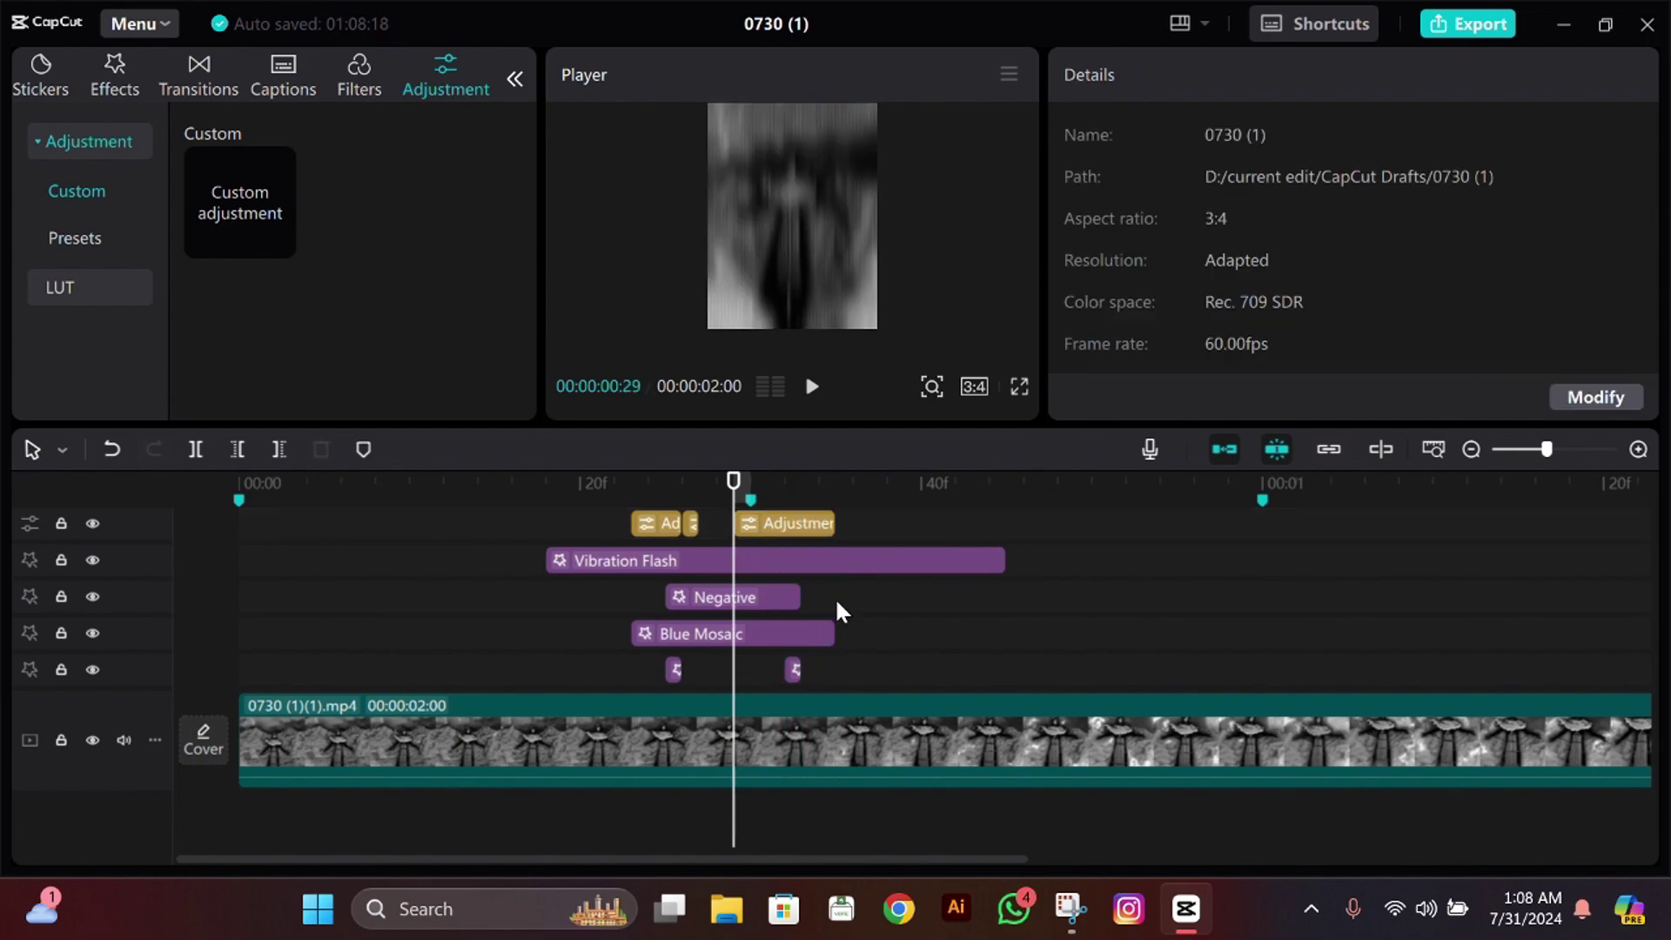
Step: Copy the darkened one-frame adjustment piece to frame 31 on a new track above the other adjustments
{"action": "left_click", "coordinate": [766, 526]}
{"action": "left_click", "coordinate": [692, 517]}
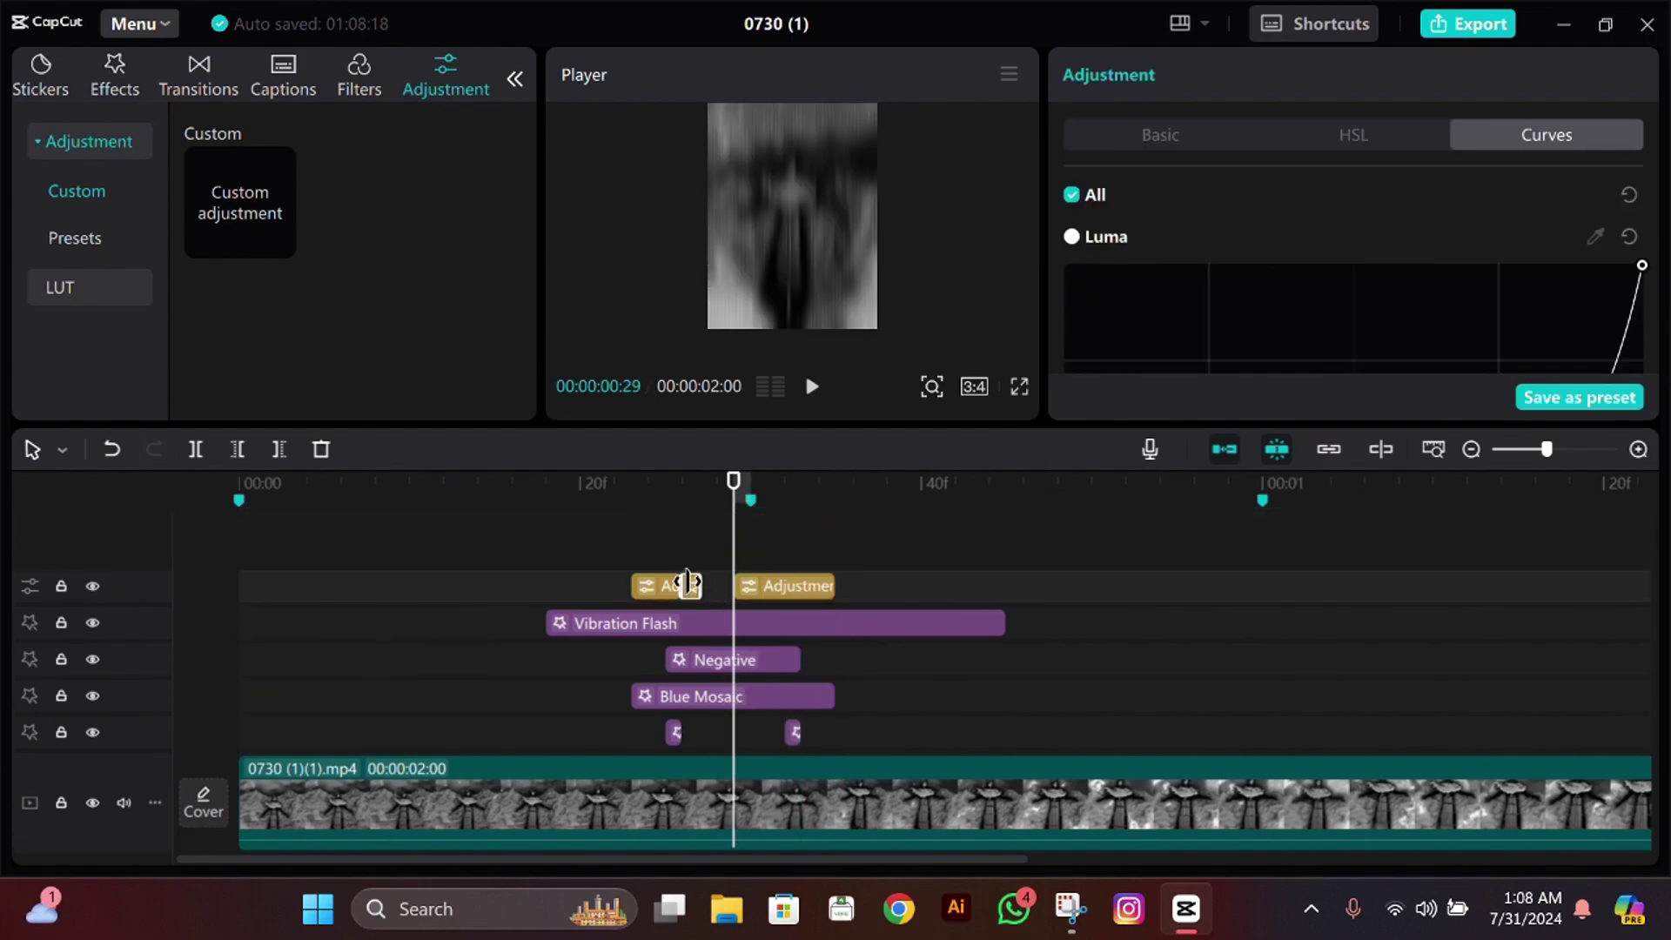
{"action": "left_click", "coordinate": [771, 662]}
{"action": "left_click", "coordinate": [784, 647]}
{"action": "key", "text": "Left"}
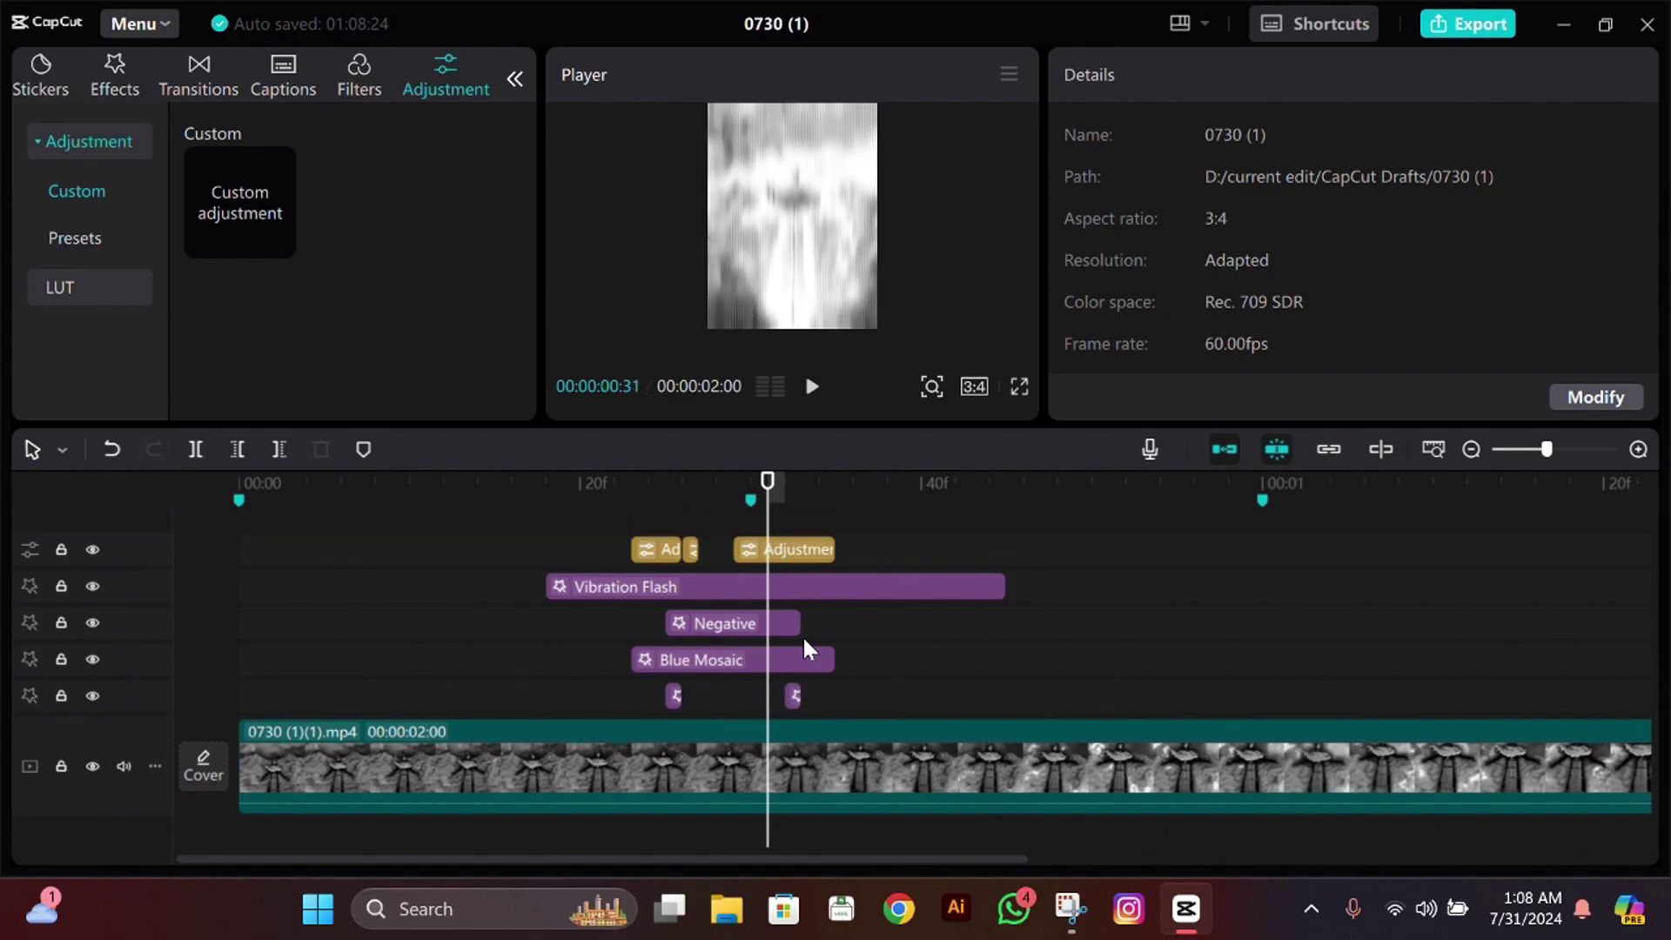
{"action": "key", "text": "ctrl+v"}
Step: Play back the clip from before the effects to review the desaturated and darkened frames
{"action": "left_click", "coordinate": [426, 535]}
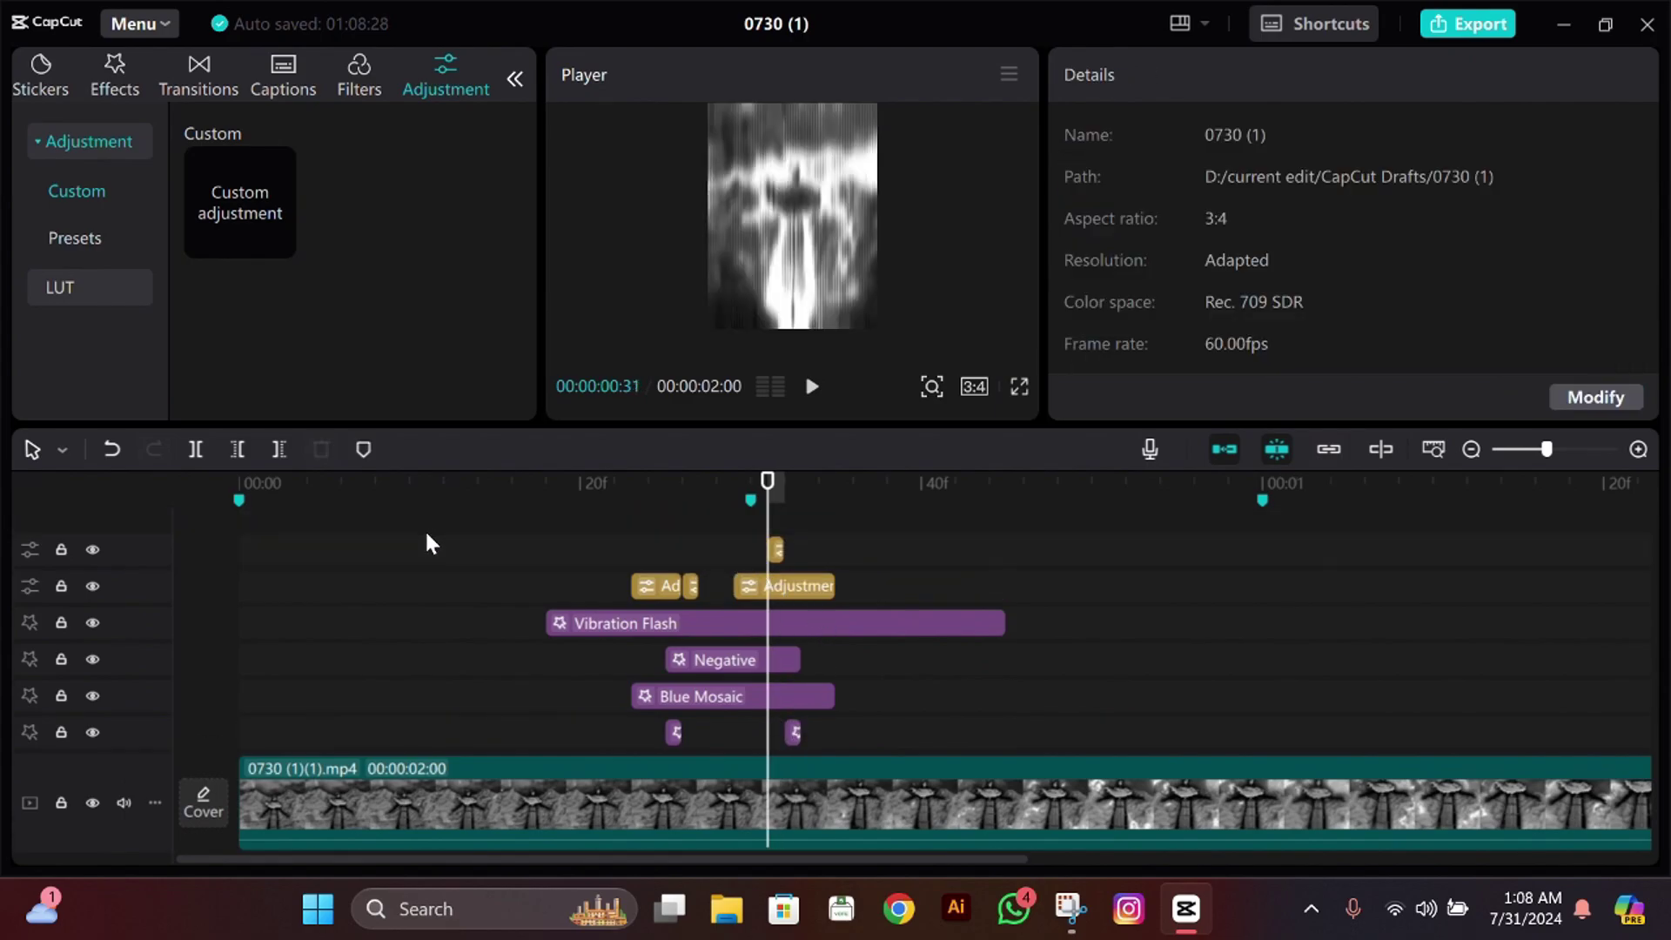
{"action": "key", "text": "space"}
{"action": "key", "text": "space"}
{"action": "left_click", "coordinate": [427, 534]}
{"action": "left_click_drag", "start_coordinate": [427, 534], "coordinate": [358, 548]}
{"action": "key", "text": "space"}
{"action": "key", "text": "space"}
{"action": "scroll", "coordinate": [557, 613], "scroll_direction": "down", "scroll_amount": 2}
{"action": "mouse_move", "coordinate": [482, 627]}
{"action": "left_mouse_down"}
{"action": "mouse_move", "coordinate": [649, 619]}
{"action": "mouse_move", "coordinate": [472, 642]}
{"action": "left_mouse_up"}
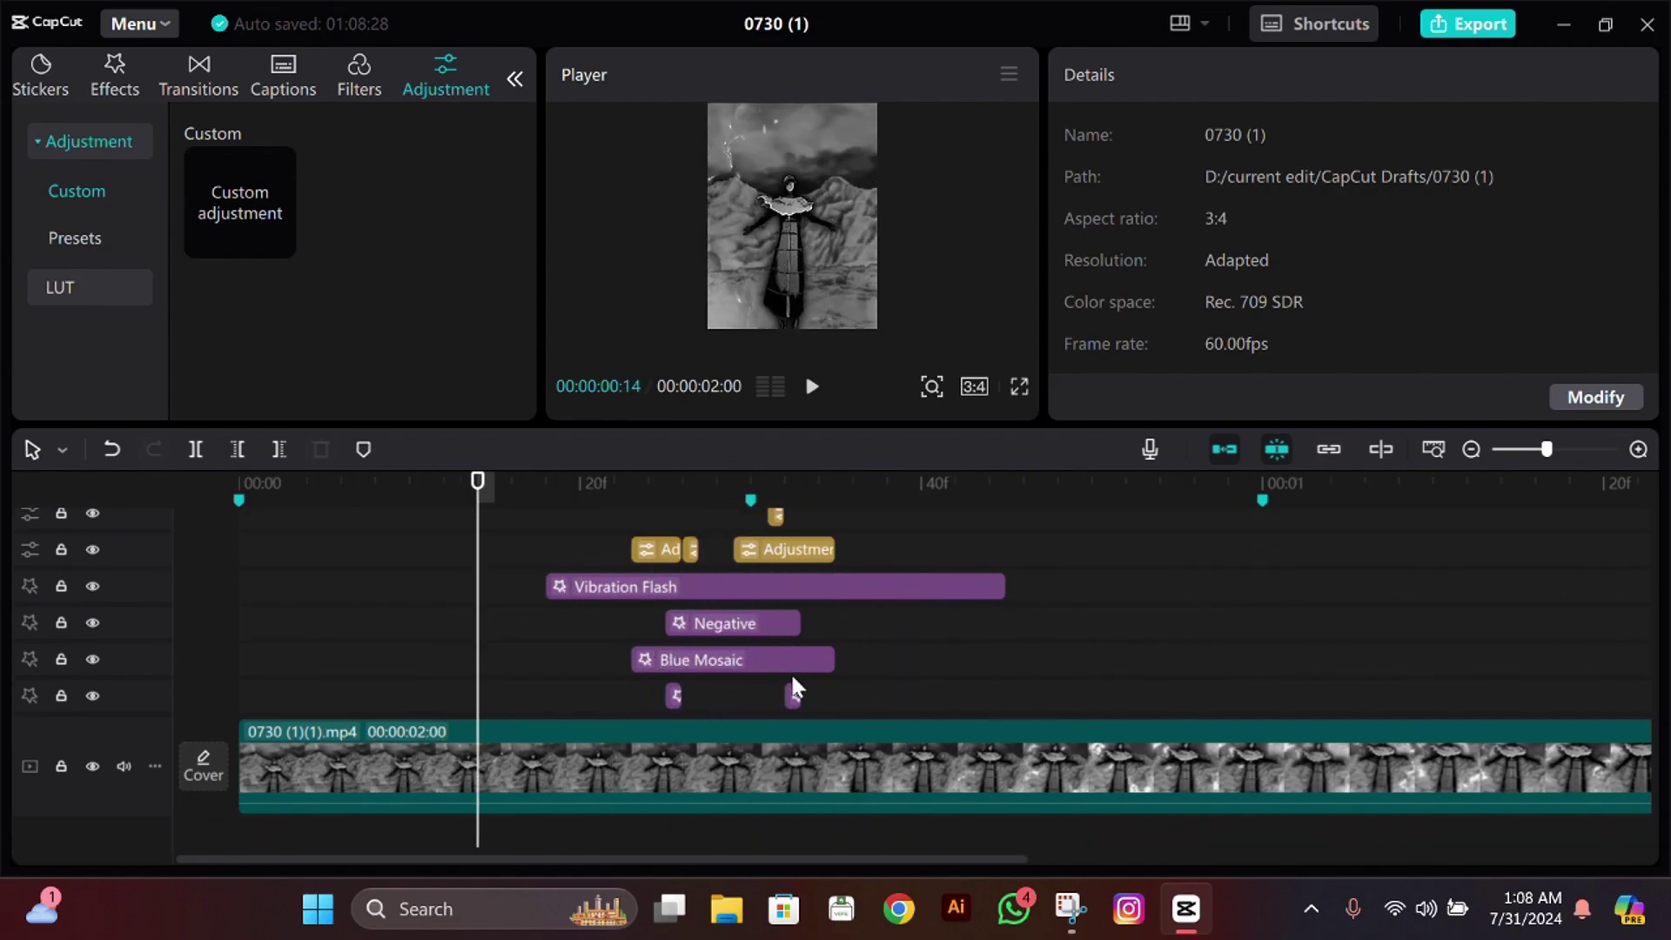
Step: Add another custom adjustment layer on a new track above all other layers, near the start of Negative
{"action": "scroll", "coordinate": [715, 616], "scroll_direction": "up", "scroll_amount": 1}
{"action": "left_click", "coordinate": [668, 535]}
{"action": "left_click", "coordinate": [692, 578]}
{"action": "left_click", "coordinate": [635, 557]}
{"action": "left_click_drag", "start_coordinate": [253, 195], "coordinate": [684, 572]}
Step: Shift the new adjustment layer to start at frame 25 and trim its end to frame 26
{"action": "scroll", "coordinate": [692, 573], "scroll_direction": "down", "scroll_amount": 3}
{"action": "scroll", "coordinate": [696, 579], "scroll_direction": "up", "scroll_amount": 2}
{"action": "key", "text": "Right"}
{"action": "key", "text": "Right"}
{"action": "scroll", "coordinate": [701, 583], "scroll_direction": "down", "scroll_amount": 3}
{"action": "key", "text": "Right"}
{"action": "scroll", "coordinate": [708, 585], "scroll_direction": "up", "scroll_amount": 3}
{"action": "key", "text": "Left"}
{"action": "left_click_drag", "start_coordinate": [706, 541], "coordinate": [690, 538]}
{"action": "key", "text": "Right"}
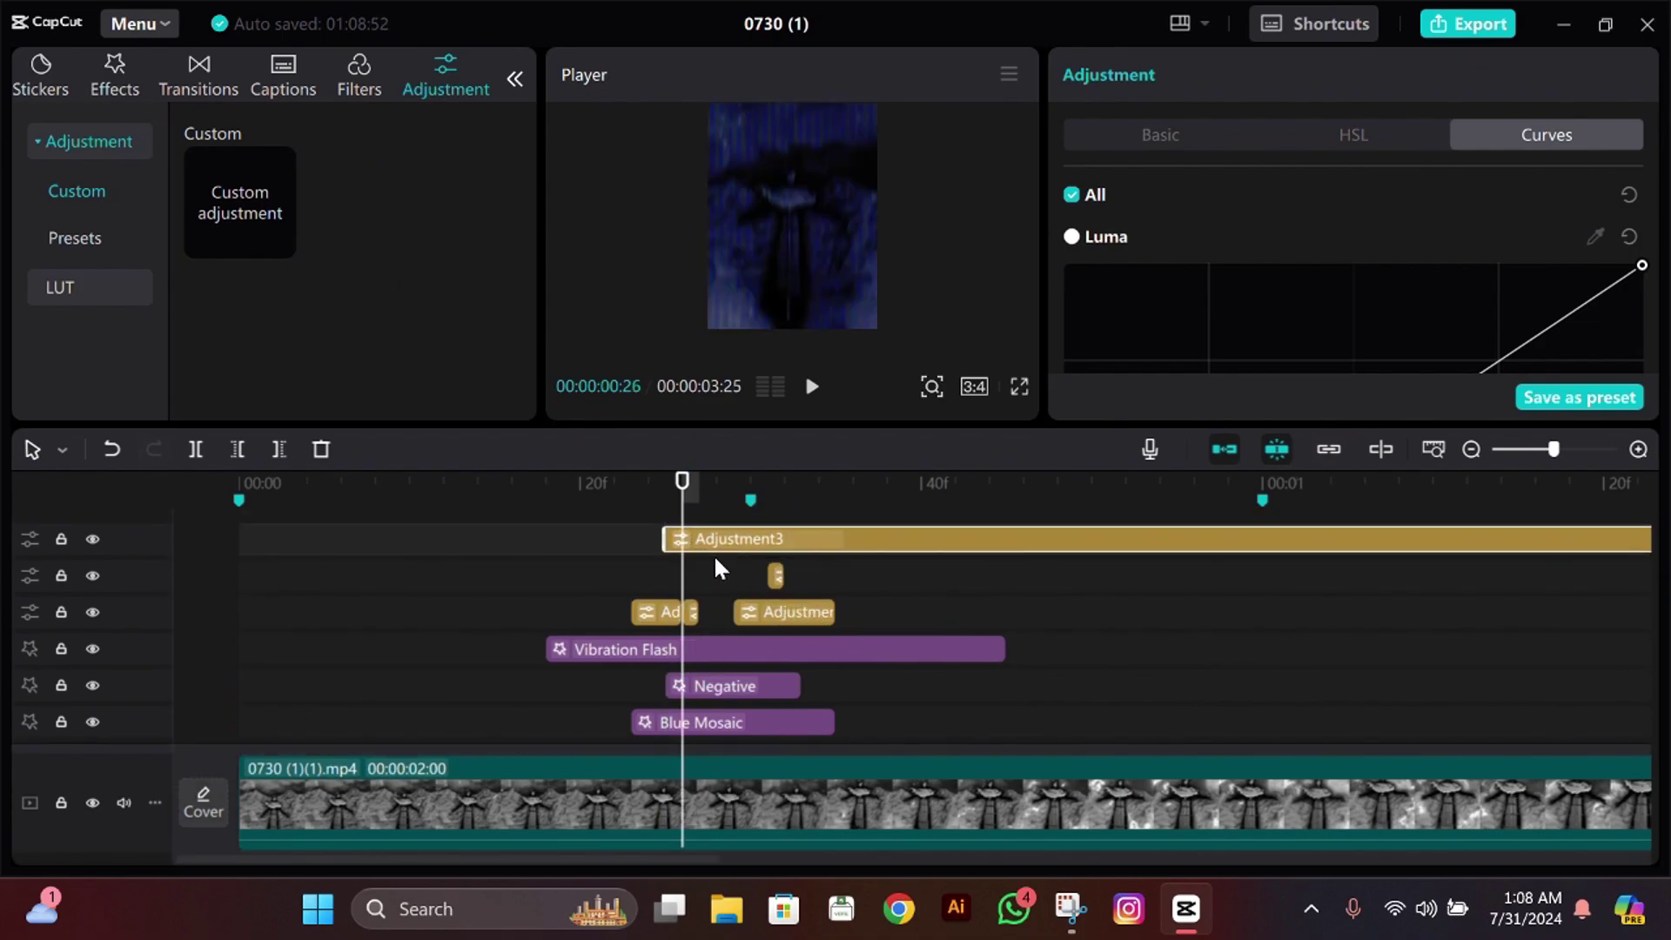
{"action": "key", "text": "w"}
Step: Tint the one-frame adjustment at frame 25 magenta by pulling the highlight end of its green curve down
{"action": "key", "text": "Left"}
{"action": "scroll", "coordinate": [727, 682], "scroll_direction": "down", "scroll_amount": 2}
{"action": "scroll", "coordinate": [703, 615], "scroll_direction": "up", "scroll_amount": 3}
{"action": "scroll", "coordinate": [1641, 190], "scroll_direction": "down", "scroll_amount": 4}
{"action": "left_click_drag", "start_coordinate": [1642, 189], "coordinate": [1644, 413]}
{"action": "left_click_drag", "start_coordinate": [1654, 288], "coordinate": [1658, 240]}
{"action": "left_click_drag", "start_coordinate": [1642, 177], "coordinate": [1663, 247]}
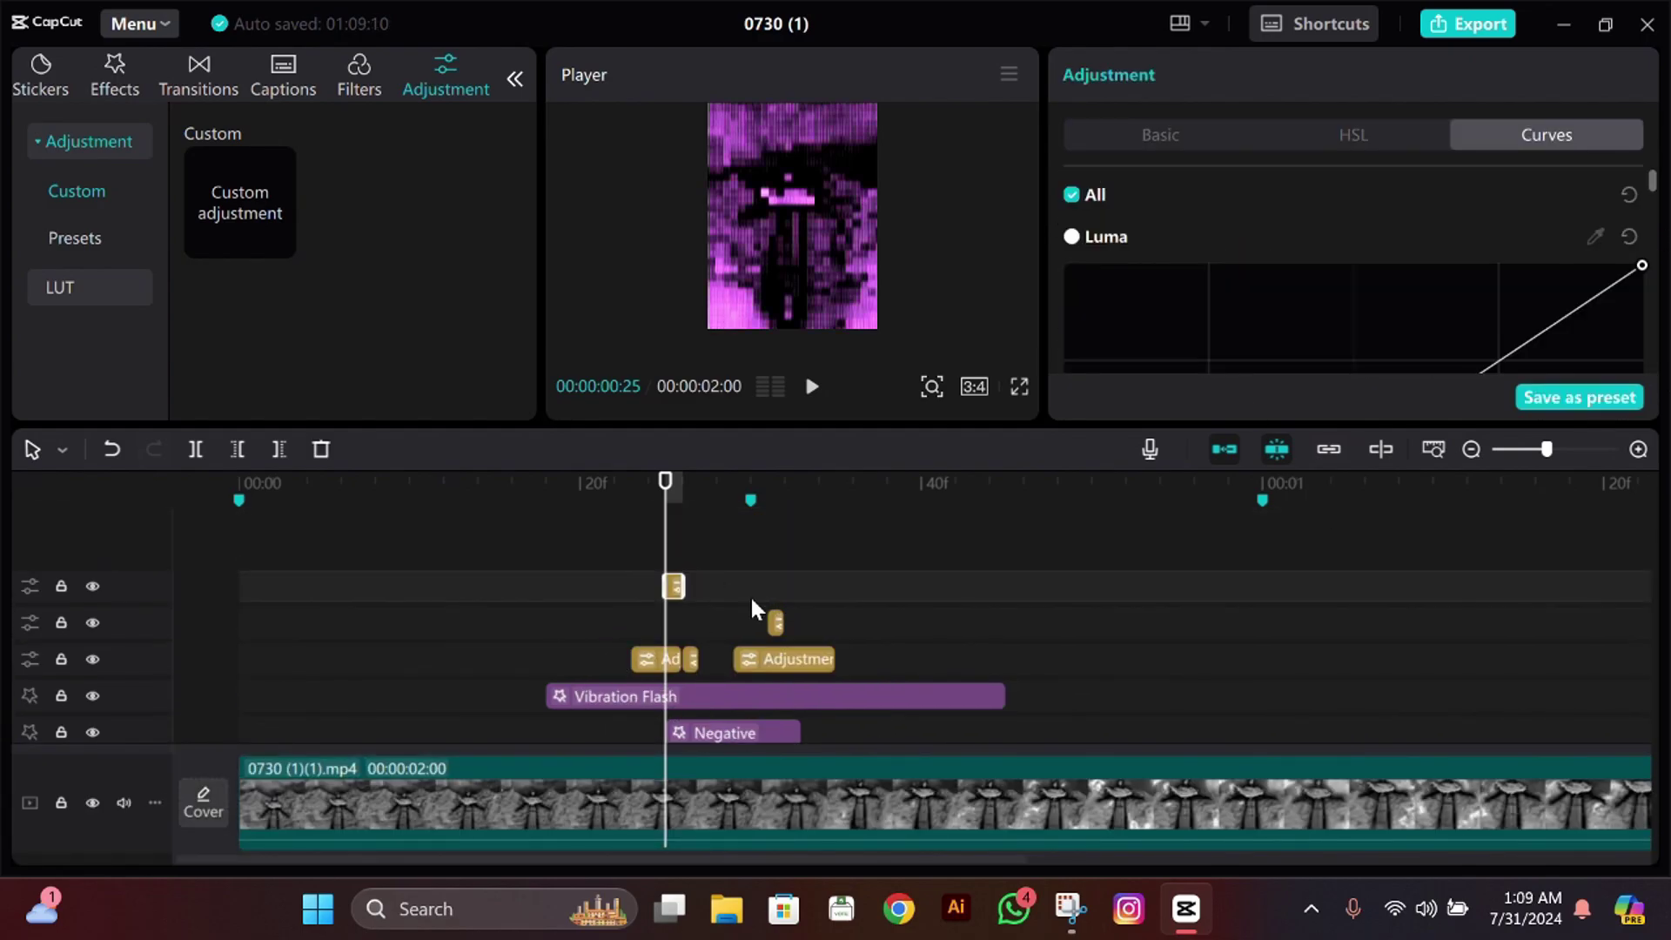
Step: Copy the magenta one-frame adjustment to frame 29 on the same track
{"action": "scroll", "coordinate": [750, 593], "scroll_direction": "down", "scroll_amount": 1}
{"action": "left_click", "coordinate": [750, 591]}
{"action": "key", "text": "Left"}
{"action": "left_click", "coordinate": [742, 557]}
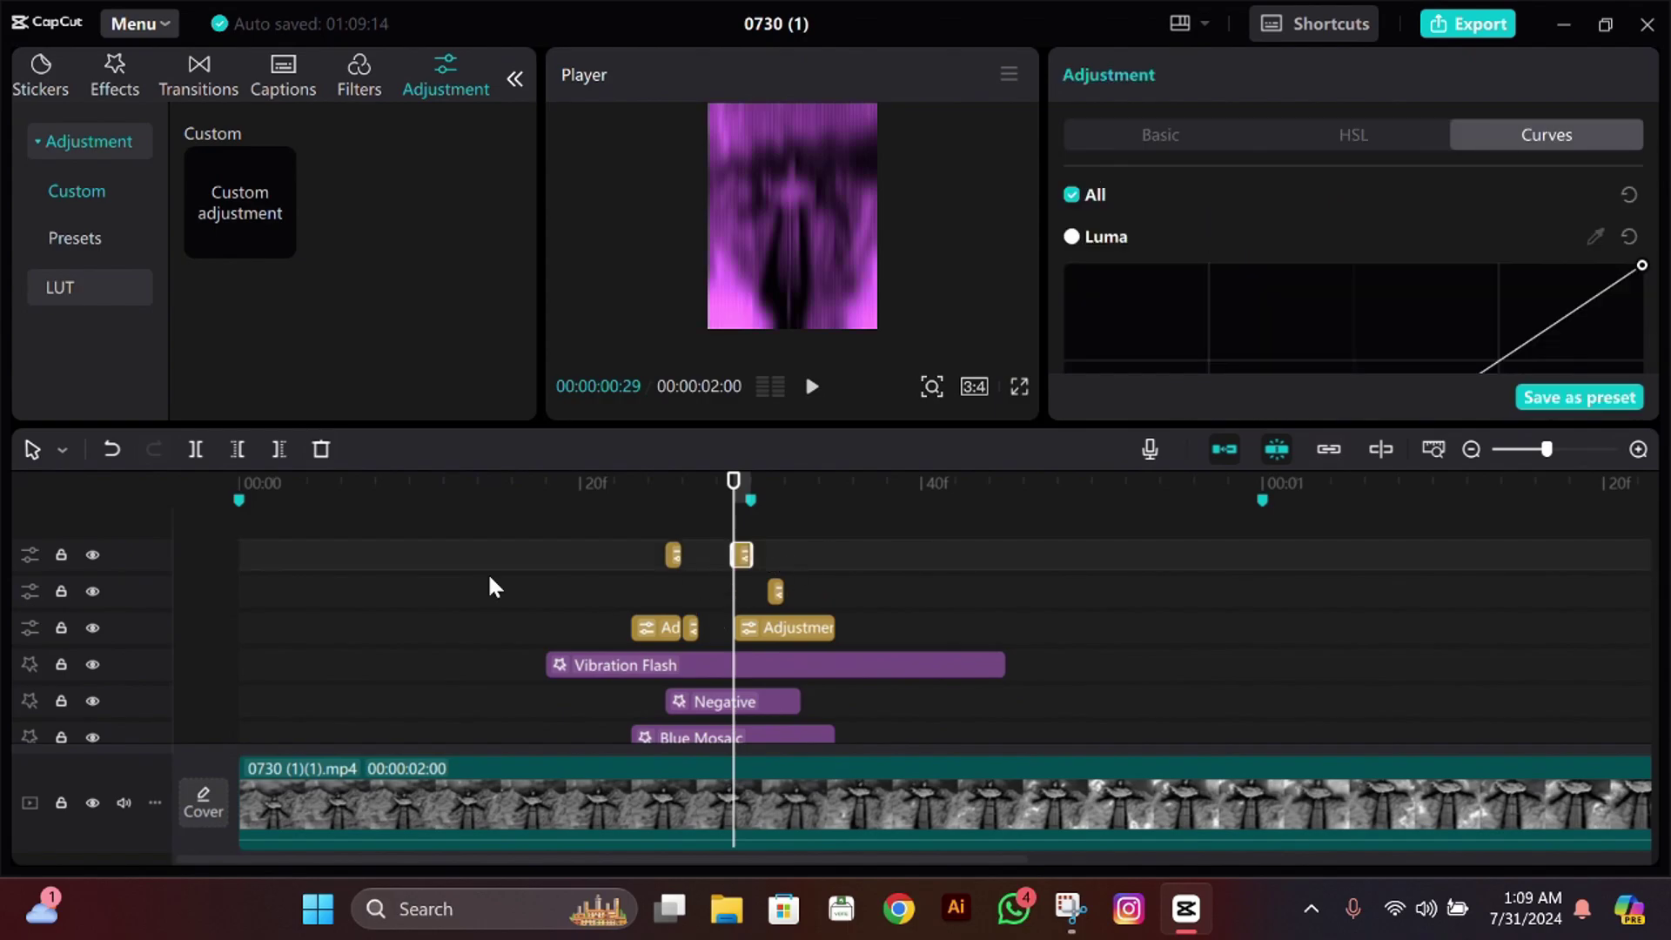
Step: Play back the clip from near its beginning to review the magenta flashes
{"action": "left_click", "coordinate": [254, 576]}
{"action": "key", "text": "space"}
{"action": "left_click", "coordinate": [459, 586]}
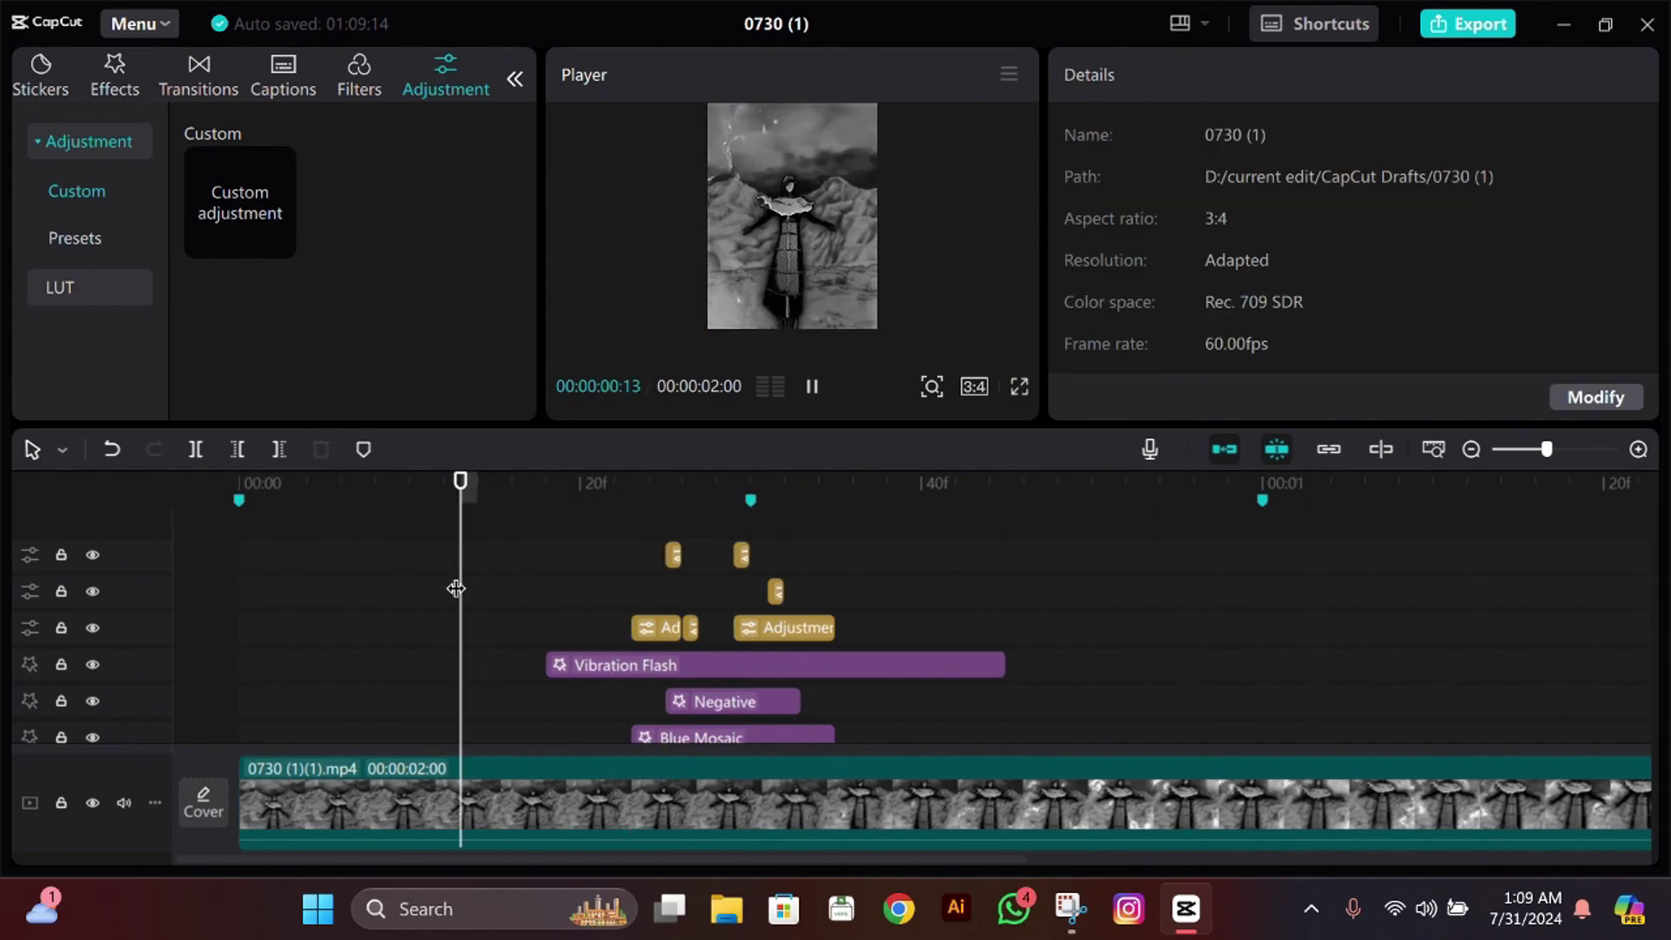
{"action": "left_click", "coordinate": [348, 574]}
{"action": "key", "text": "space"}
{"action": "scroll", "coordinate": [474, 576], "scroll_direction": "down", "scroll_amount": 2}
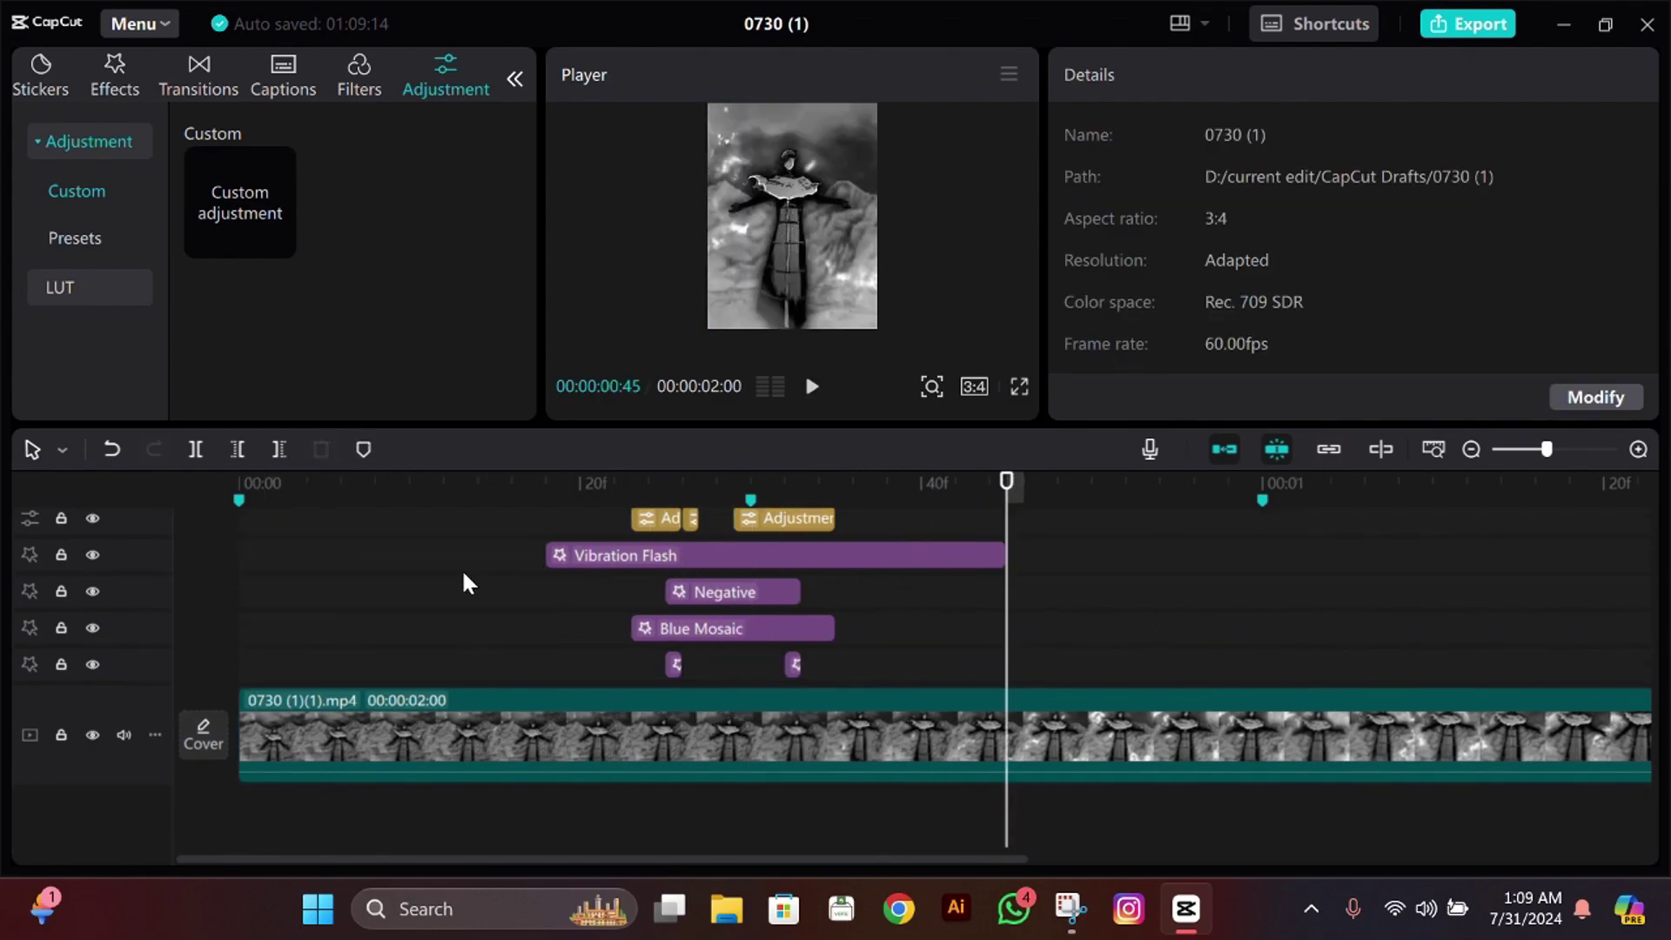
Step: Copy all effect and adjustment layers around the second marker and paste them starting at frame 48, ahead of the third marker
{"action": "left_click", "coordinate": [428, 574]}
{"action": "left_click_drag", "start_coordinate": [960, 675], "coordinate": [429, 347]}
{"action": "scroll", "coordinate": [779, 607], "scroll_direction": "down", "scroll_amount": 2}
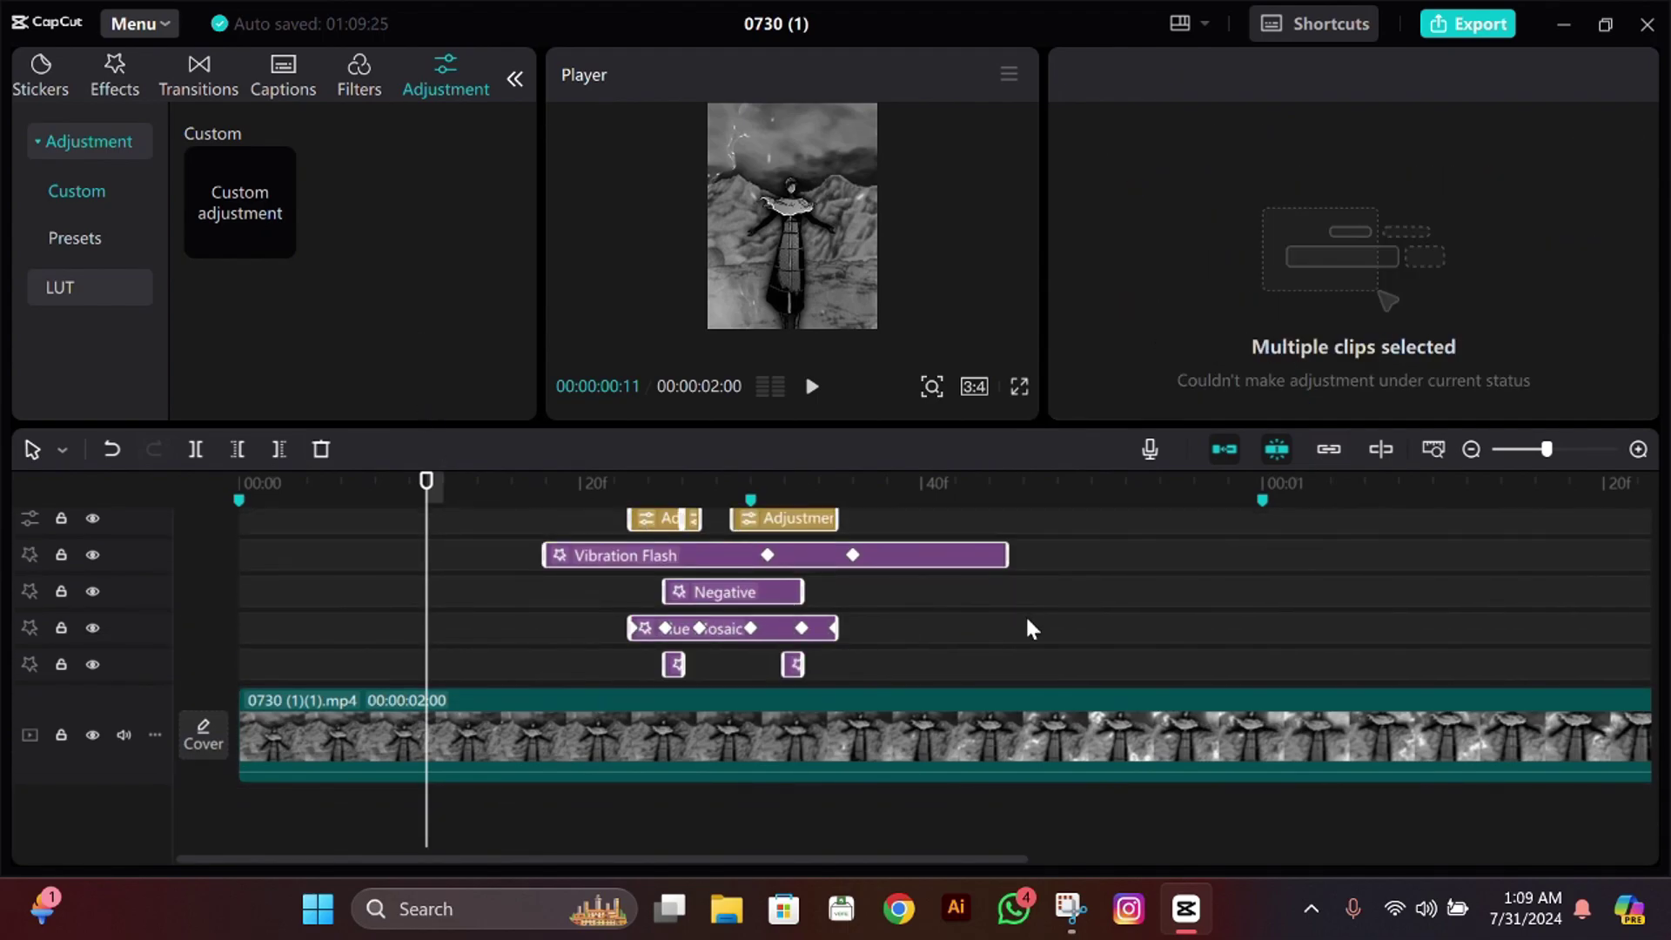
{"action": "left_click", "coordinate": [1197, 619]}
{"action": "left_click_drag", "start_coordinate": [1197, 619], "coordinate": [1259, 612]}
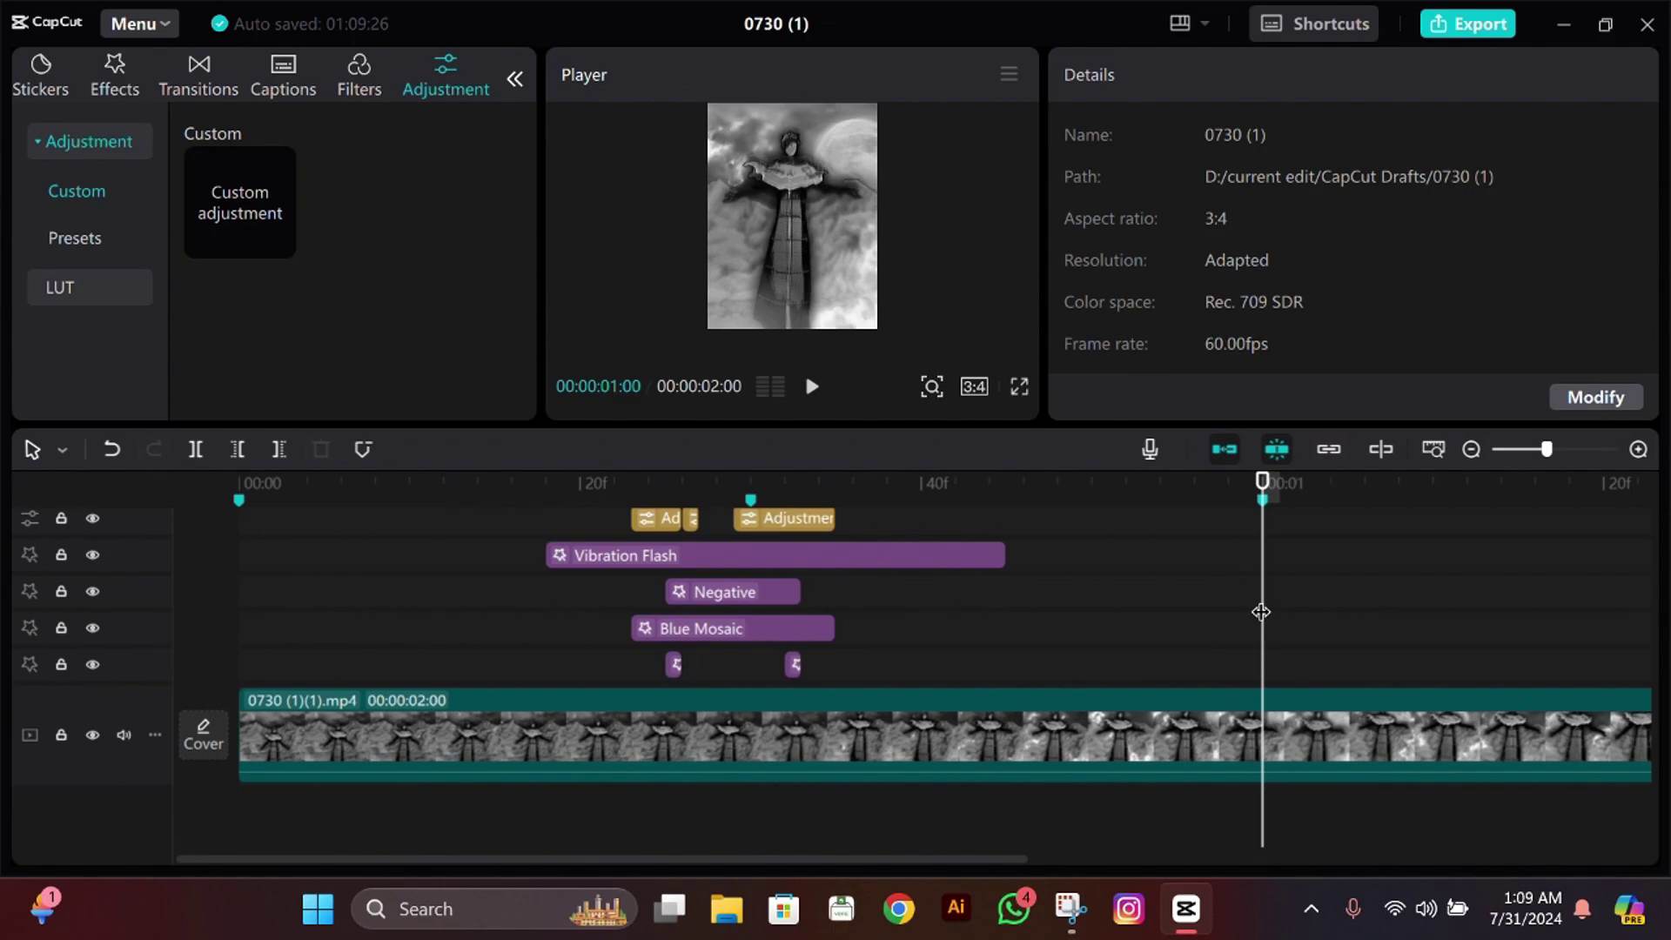
{"action": "key", "text": "Left"}
{"action": "key", "text": "Left"}
{"action": "key", "text": "Left"}
{"action": "key", "text": "Left"}
{"action": "key", "text": "Left"}
{"action": "key", "text": "Left"}
{"action": "key", "text": "Left"}
{"action": "key", "text": "Left"}
{"action": "key", "text": "Left"}
{"action": "key", "text": "Left"}
{"action": "key", "text": "Left"}
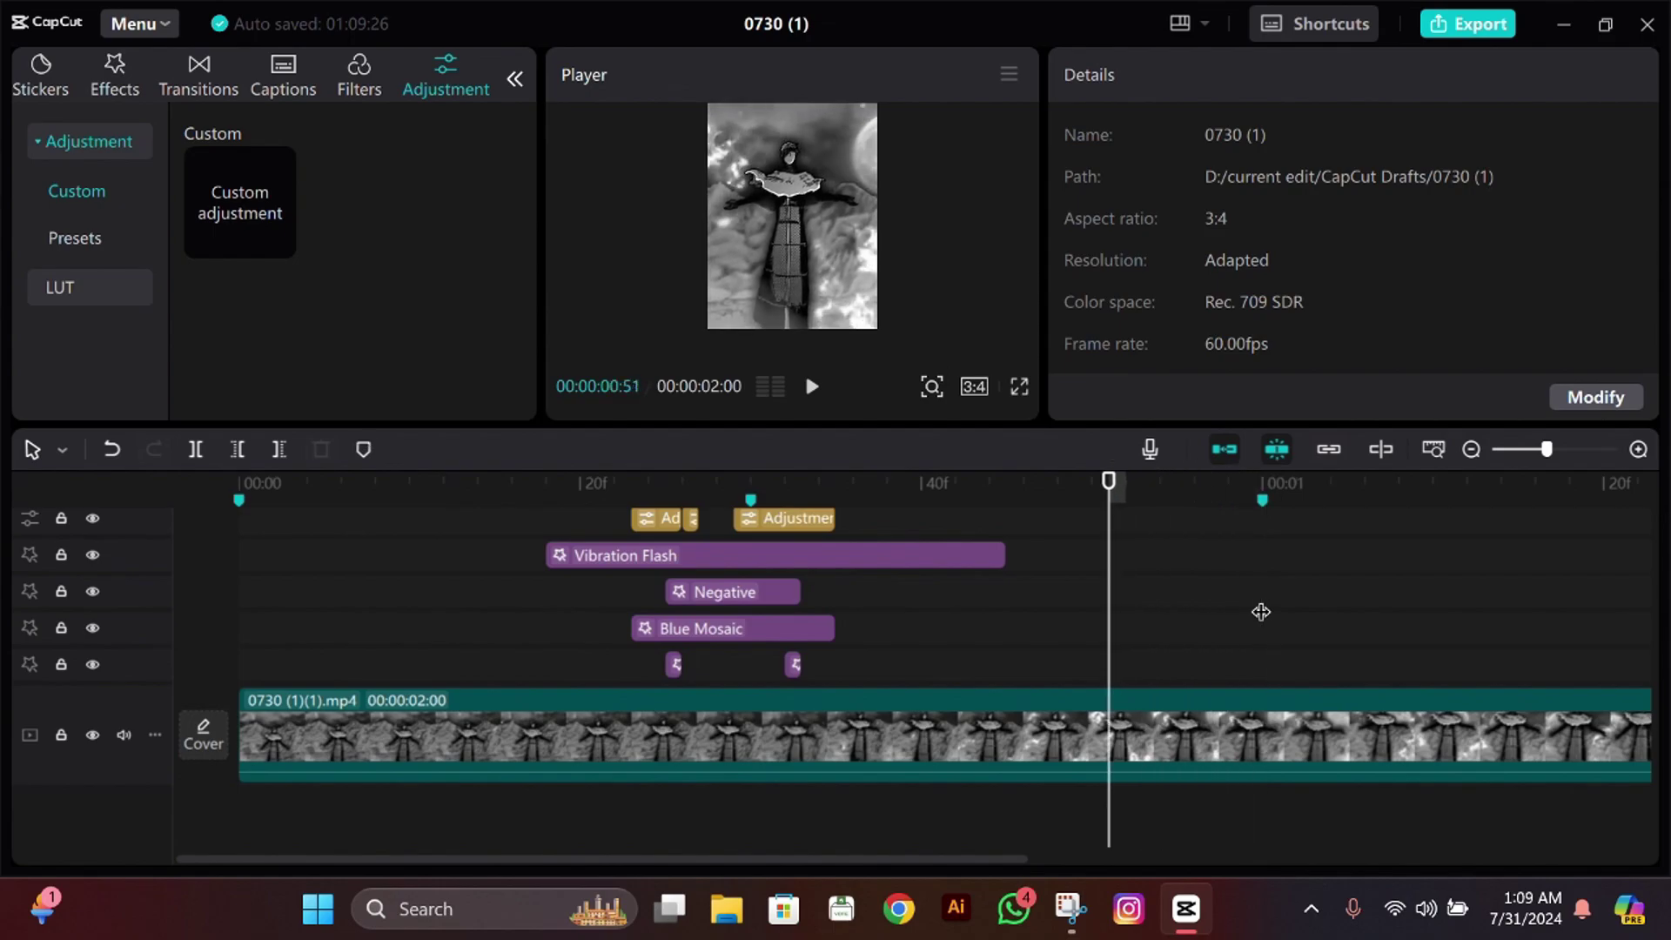
{"action": "key", "text": "ctrl+v"}
{"action": "left_click", "coordinate": [1520, 449]}
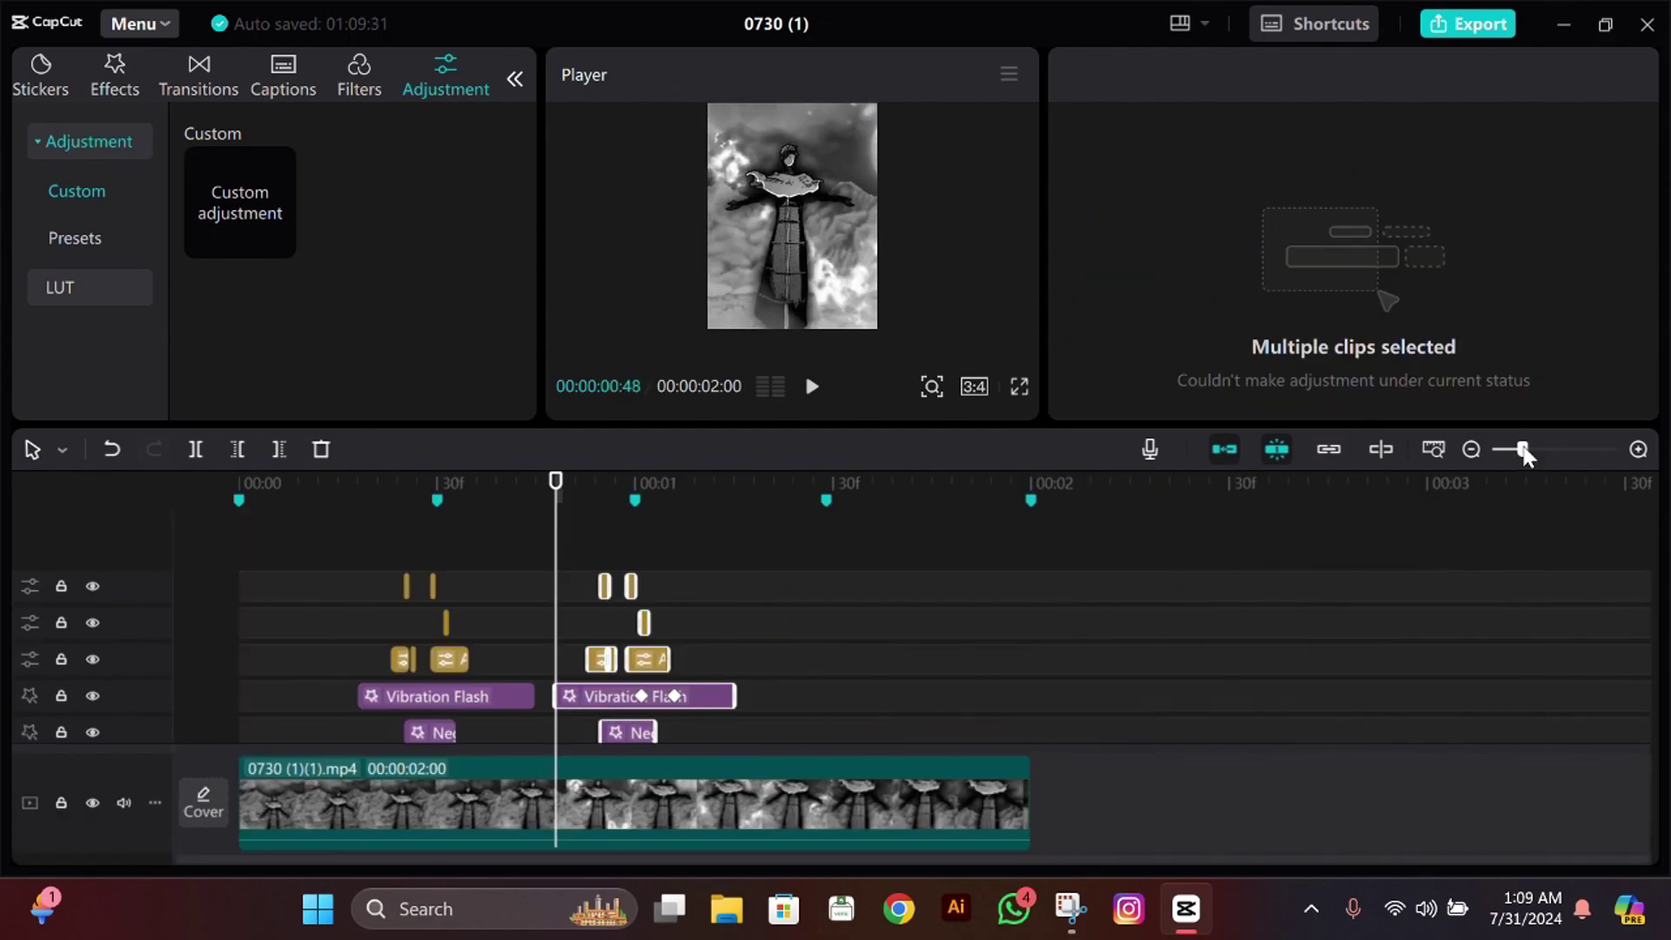